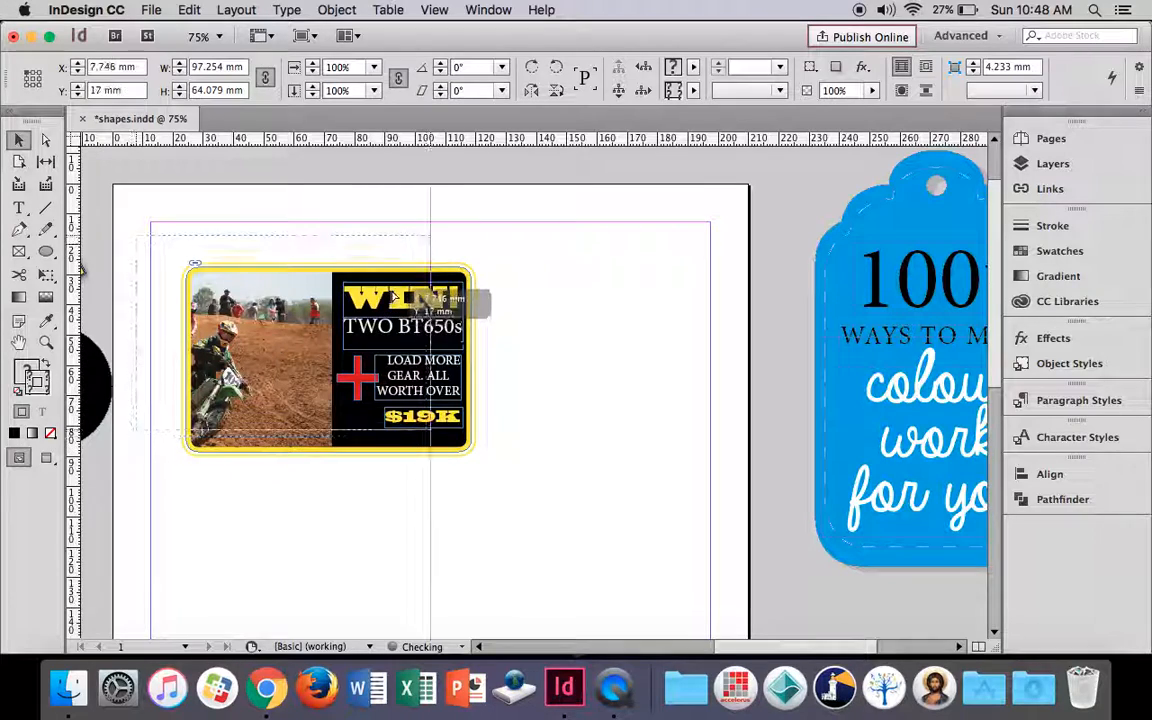
left_click(501, 339)
left_click(325, 321)
double_click(325, 321)
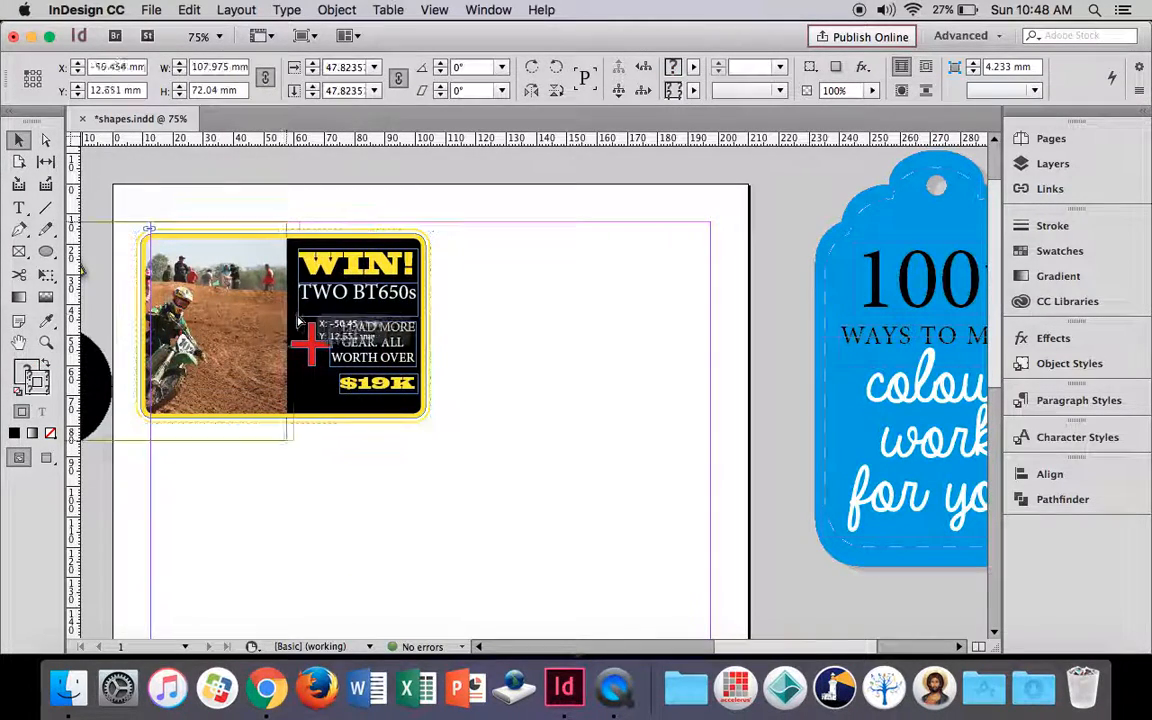
left_click(368, 321)
key("super+z")
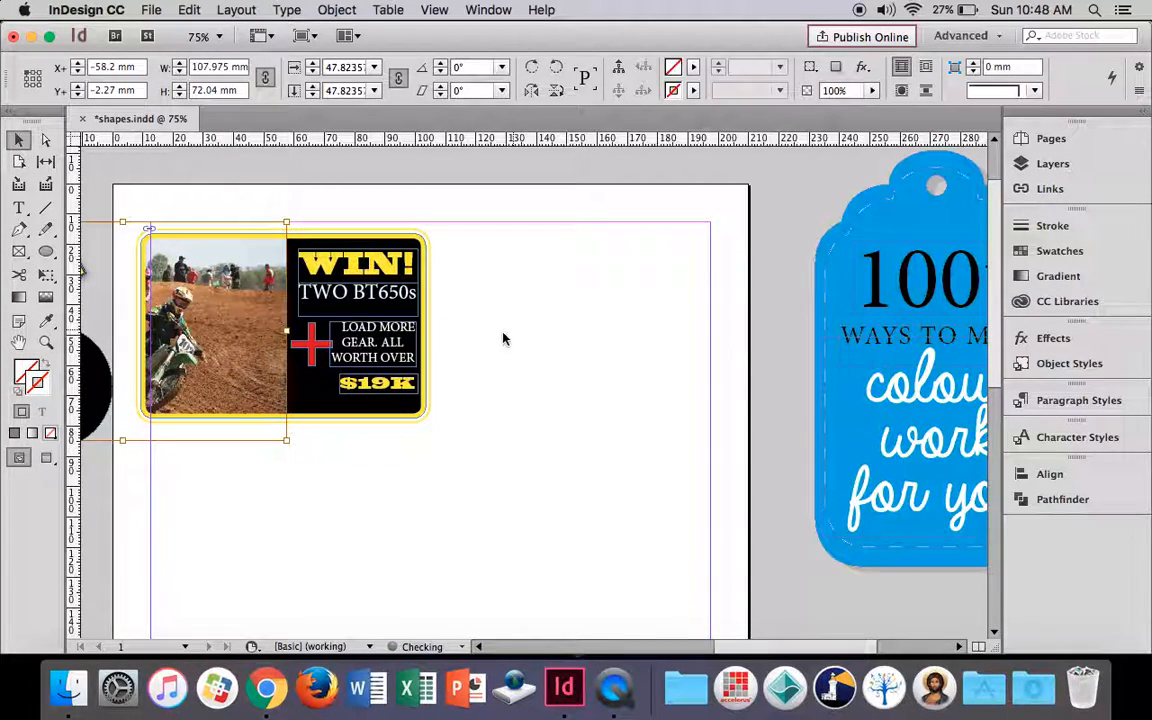
left_click(512, 334)
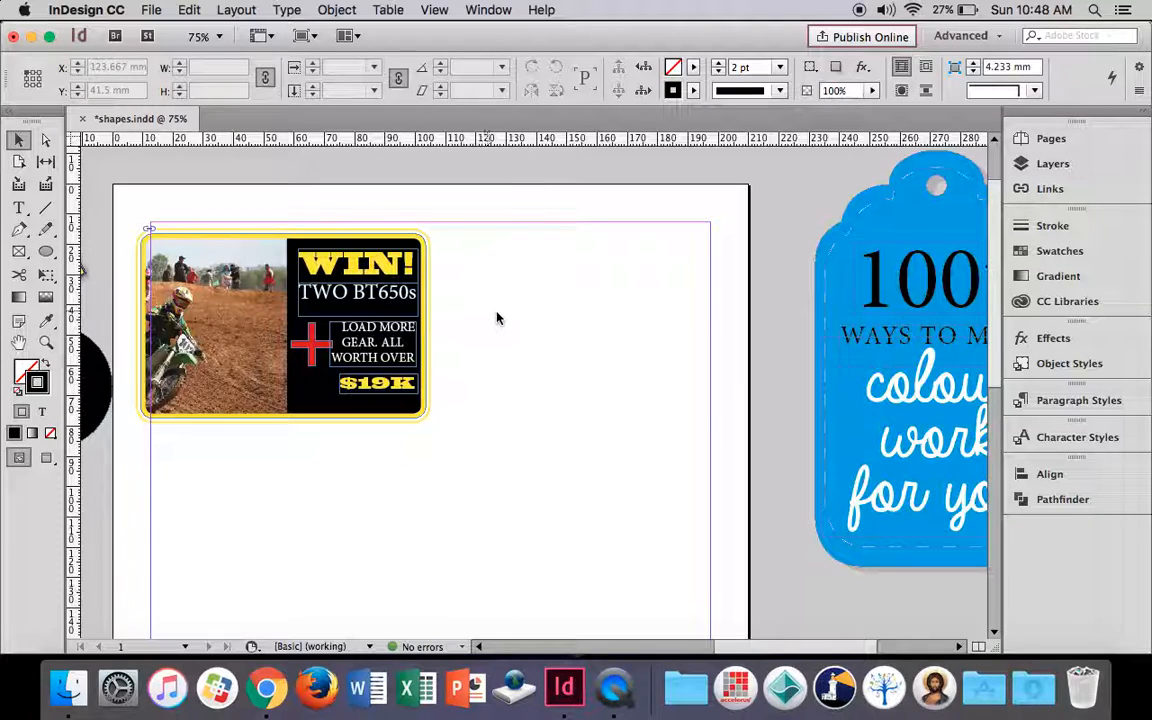
- Draw a rectangular frame about 95 by 59 mm beside the finished ad and give it a yellow C=0 M=0 Y=100 K=0 stroke
left_click(21, 251)
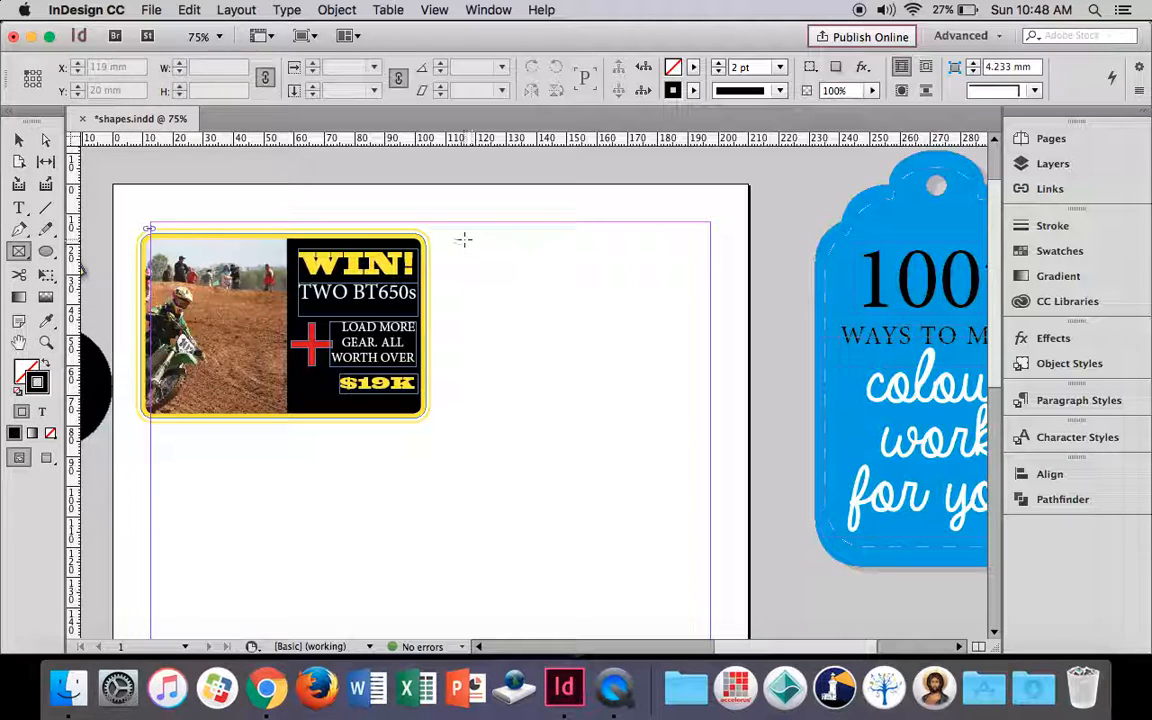
left_click_drag(449, 238, 735, 415)
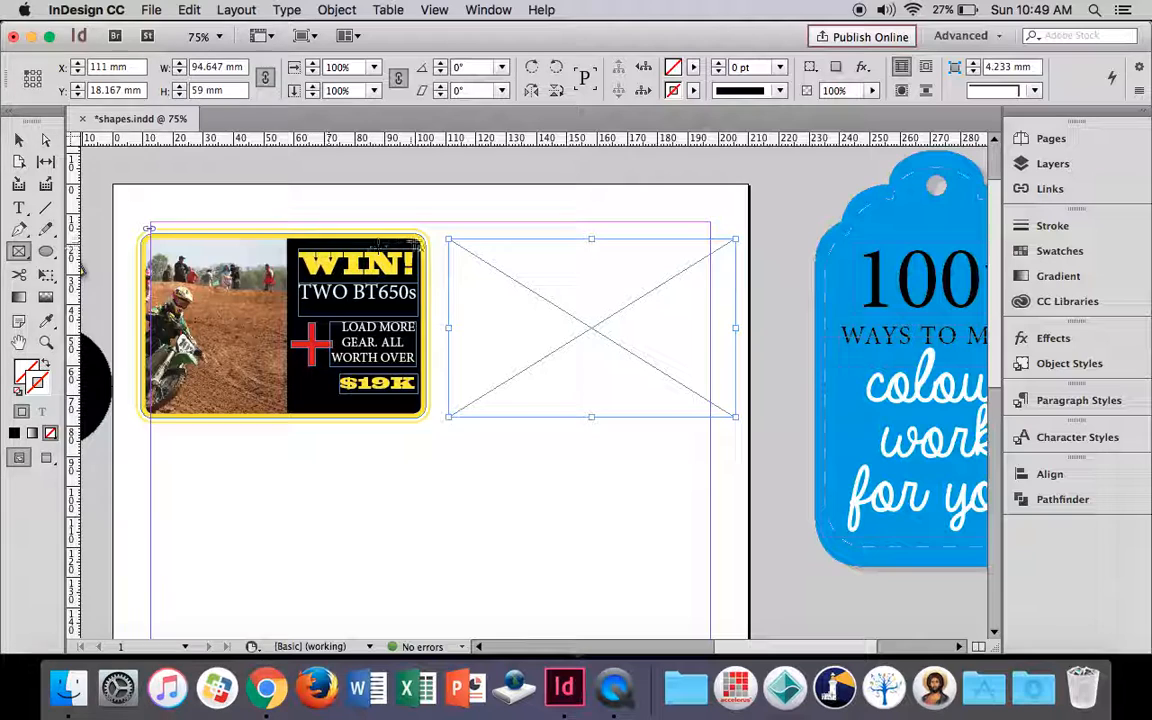
left_click(694, 90)
left_click(548, 257)
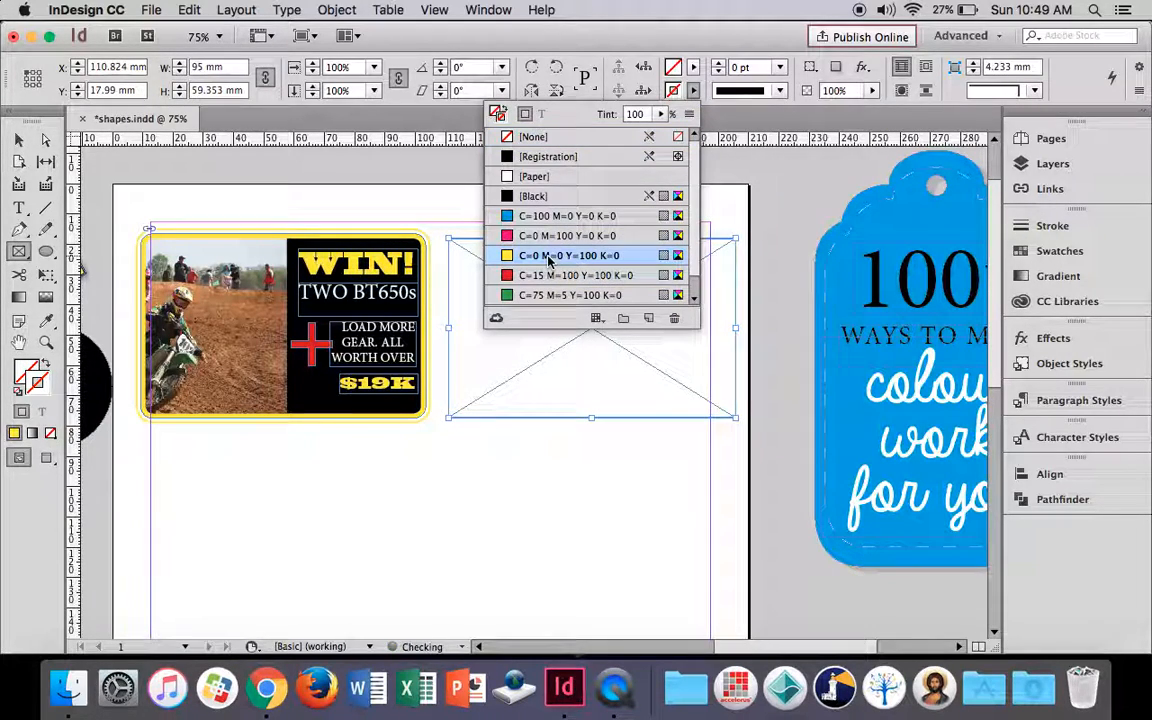
left_click(694, 92)
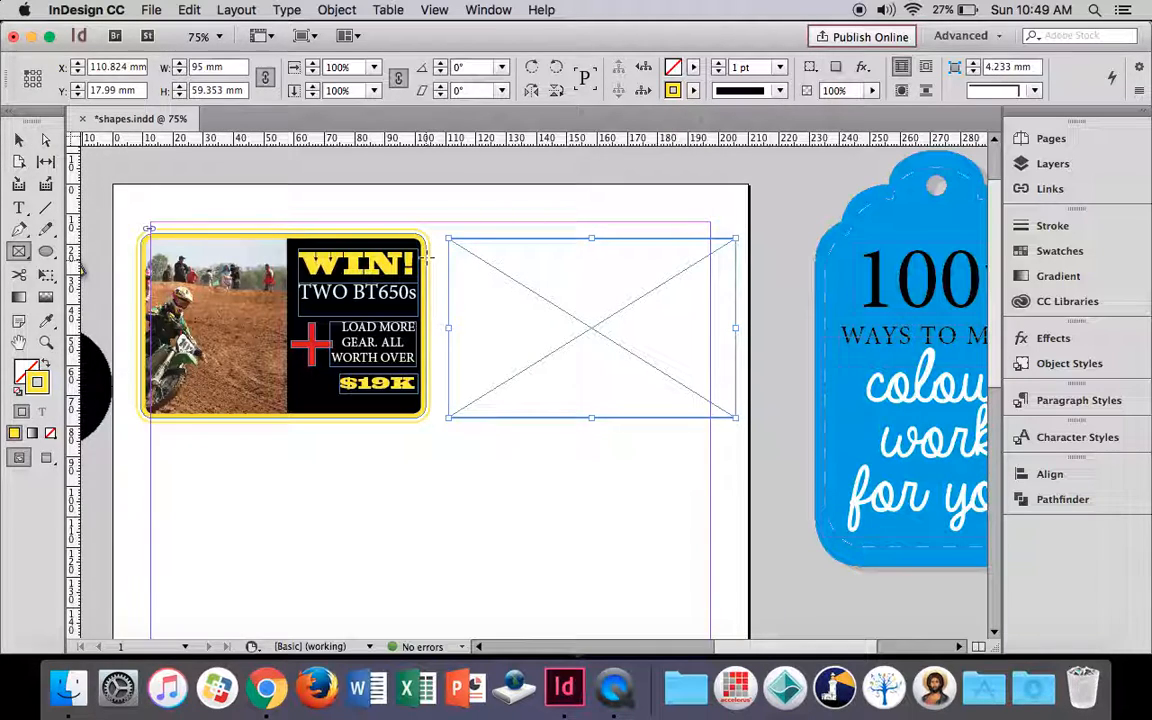
- Change the frame's stroke style to Thin - Thick and set its weight to 10 pt
left_click(781, 91)
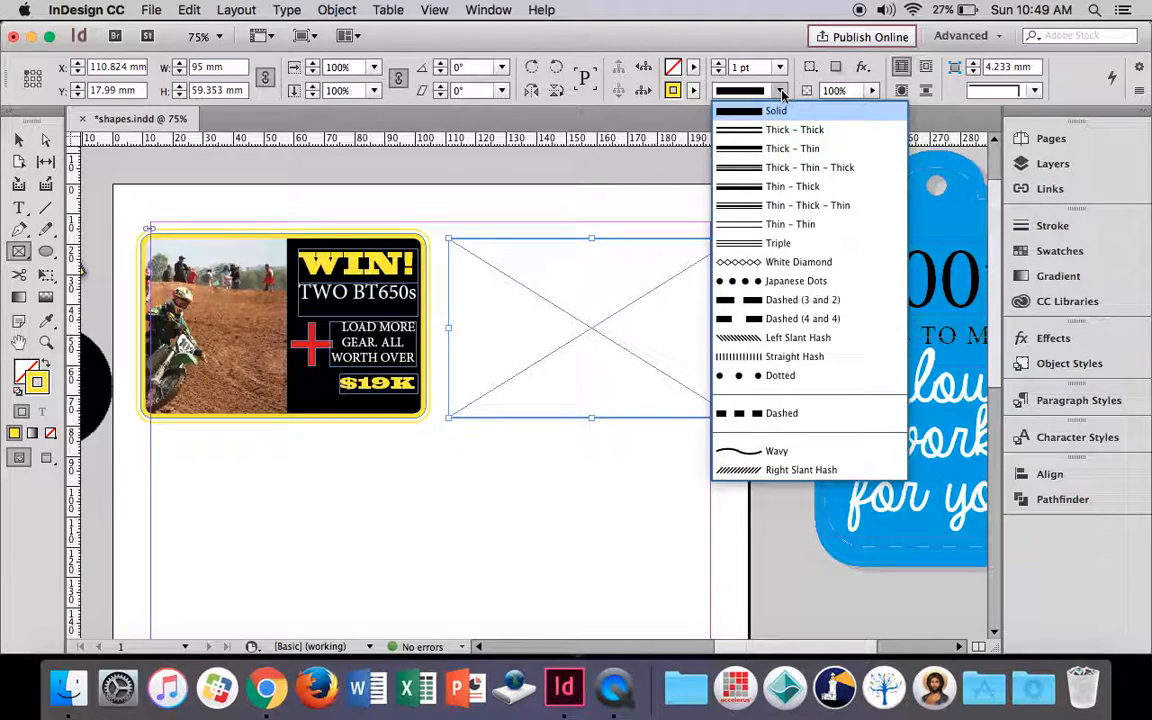
left_click(779, 188)
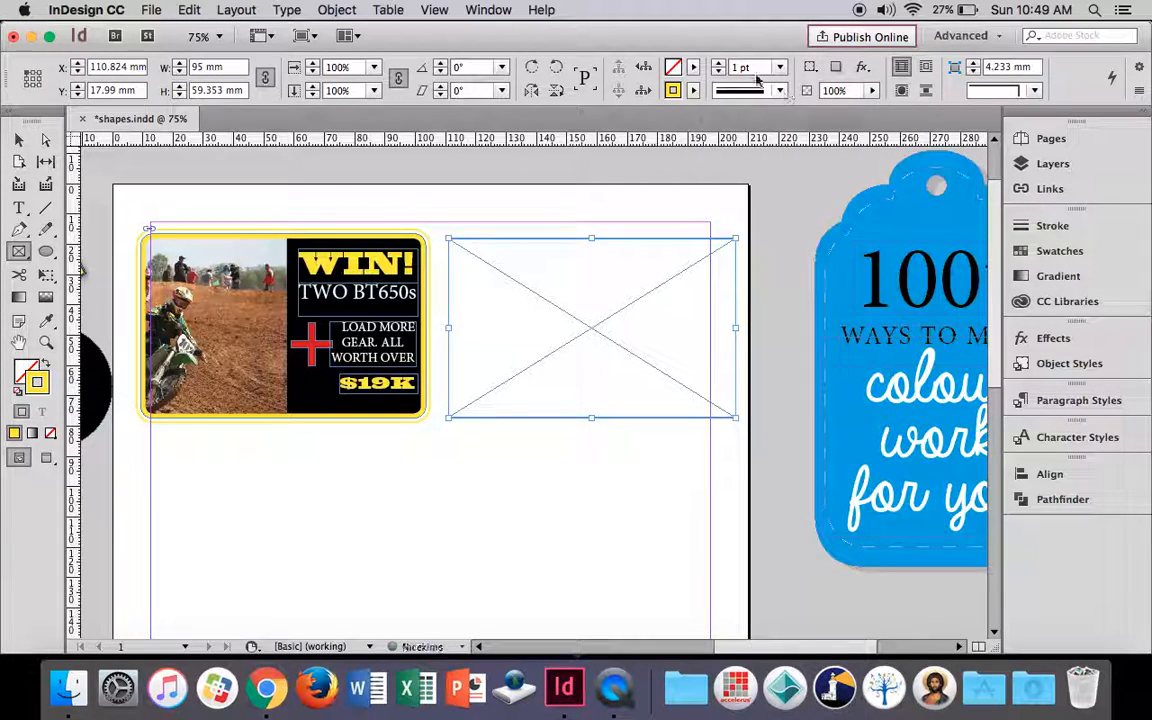
left_click(718, 64)
left_click(718, 64)
left_click(718, 64)
left_click(718, 64)
left_click(718, 64)
left_click(718, 64)
left_click(718, 64)
left_click(718, 64)
left_click(718, 64)
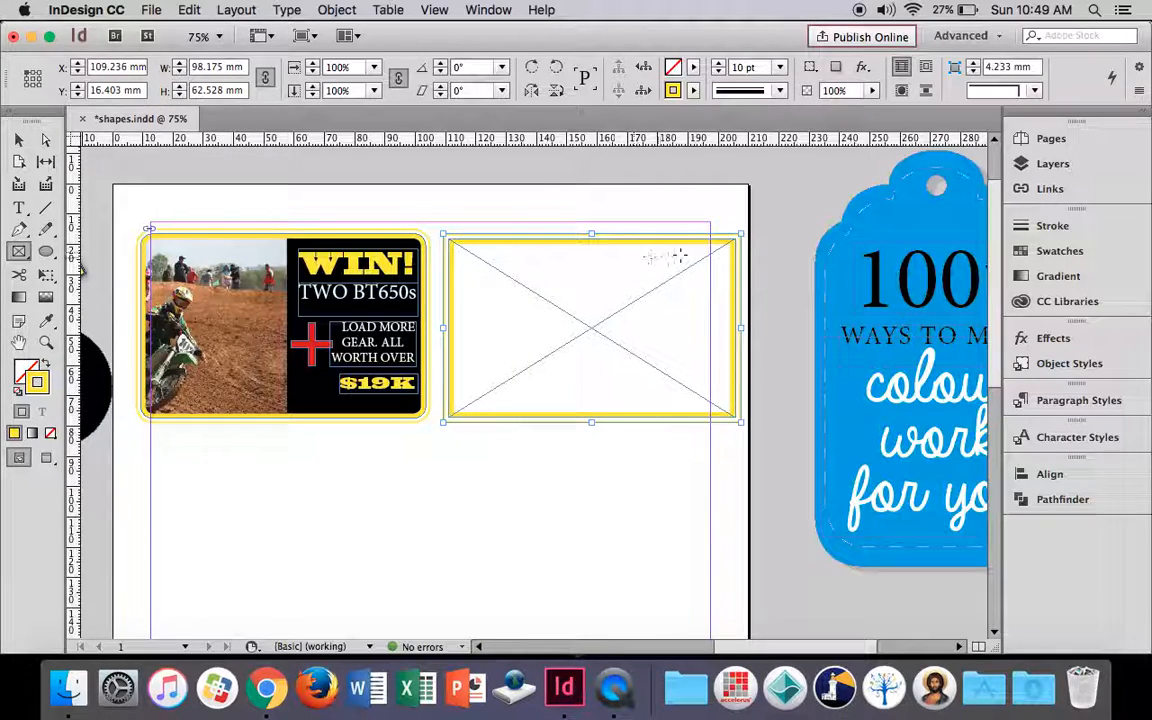
- Give the frame rounded corners with a corner size of 4 mm
left_click(1034, 90)
left_click(1000, 206)
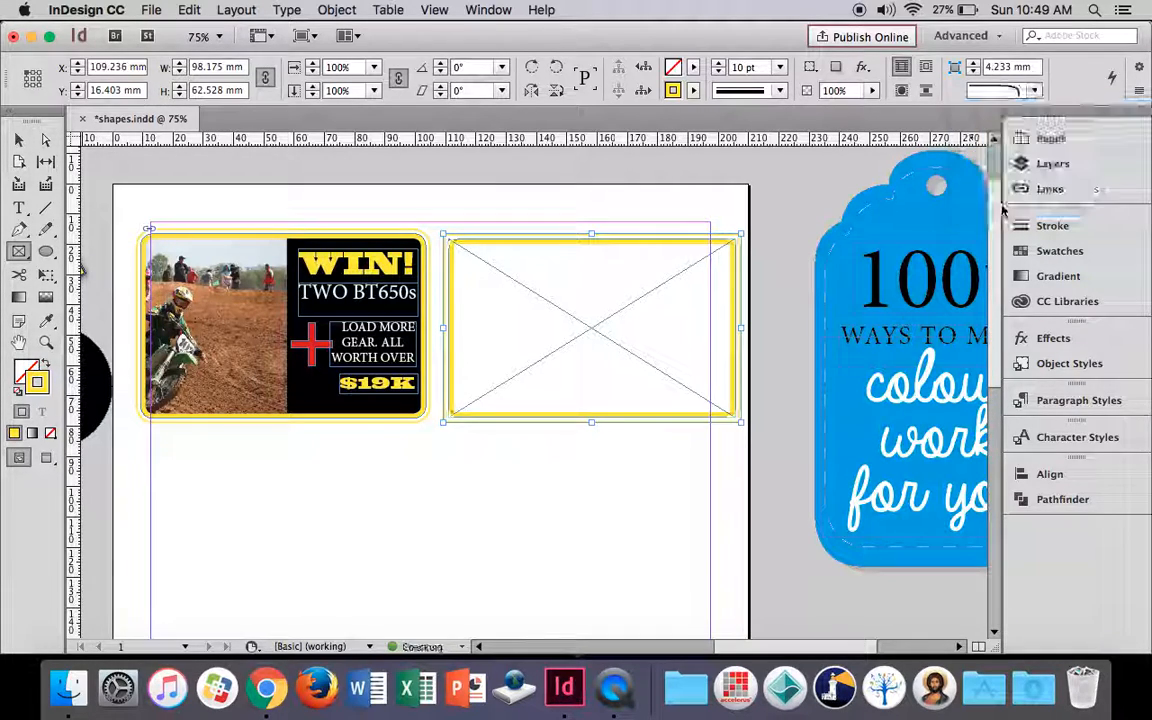
left_click(974, 64)
left_click(973, 70)
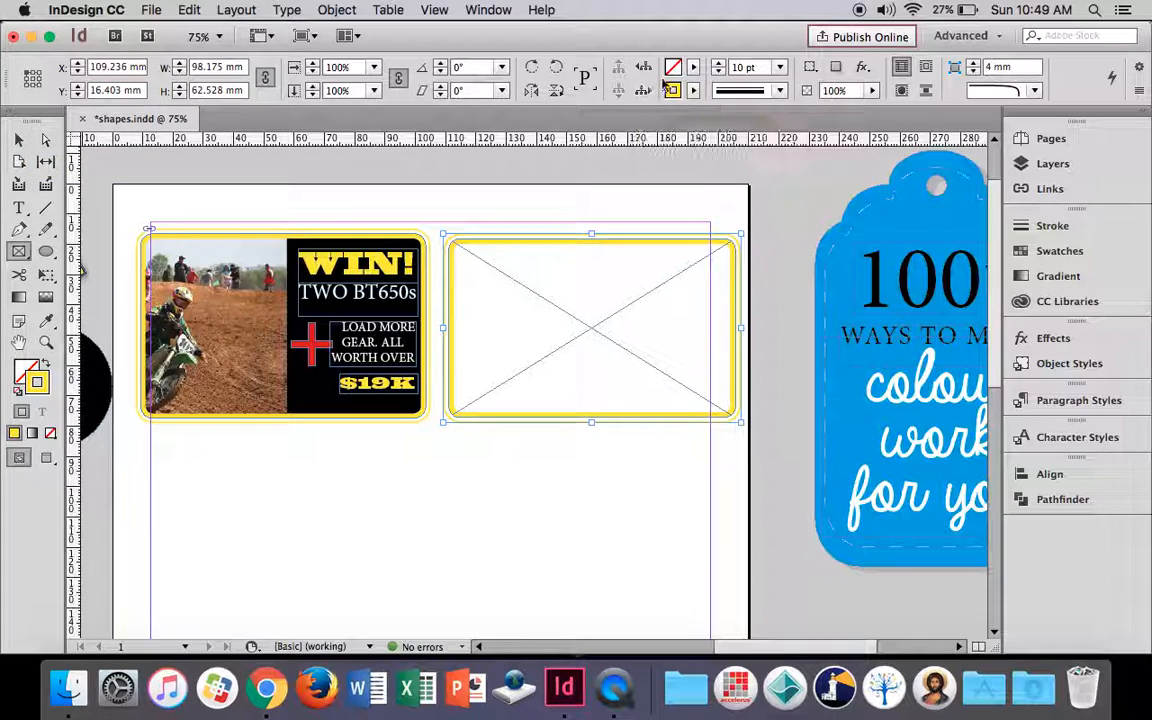
- Fill the yellow-bordered frame with [Black] and deselect it
left_click(695, 70)
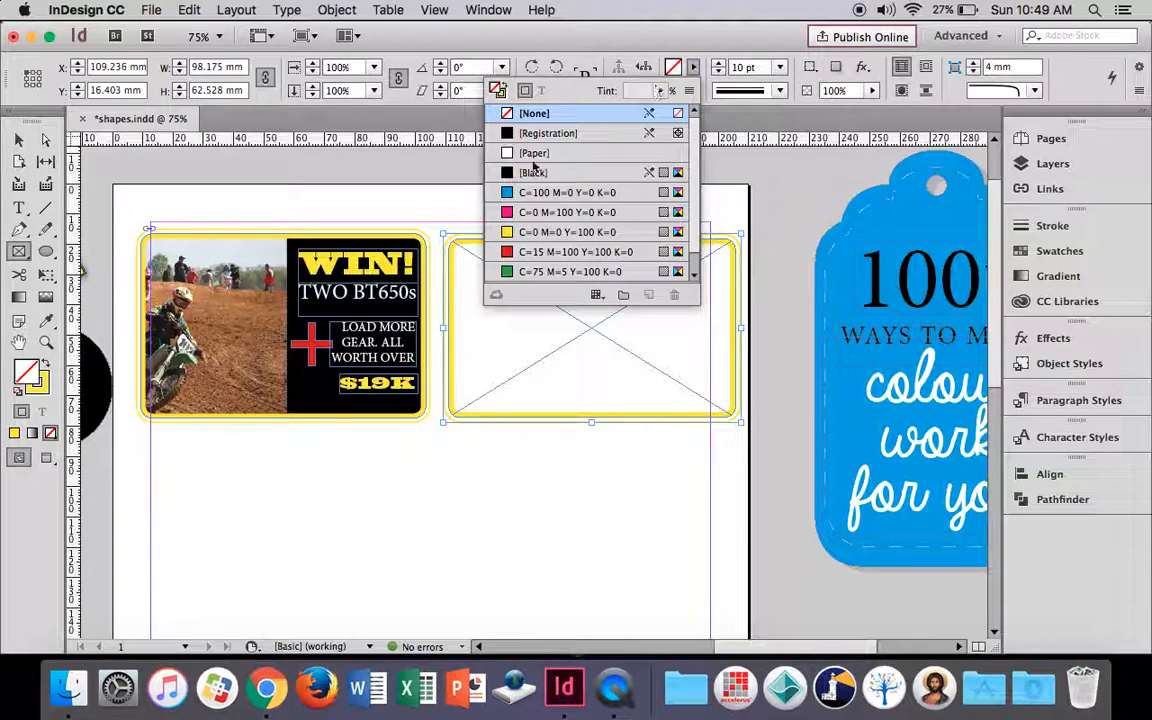
left_click(530, 173)
left_click(19, 140)
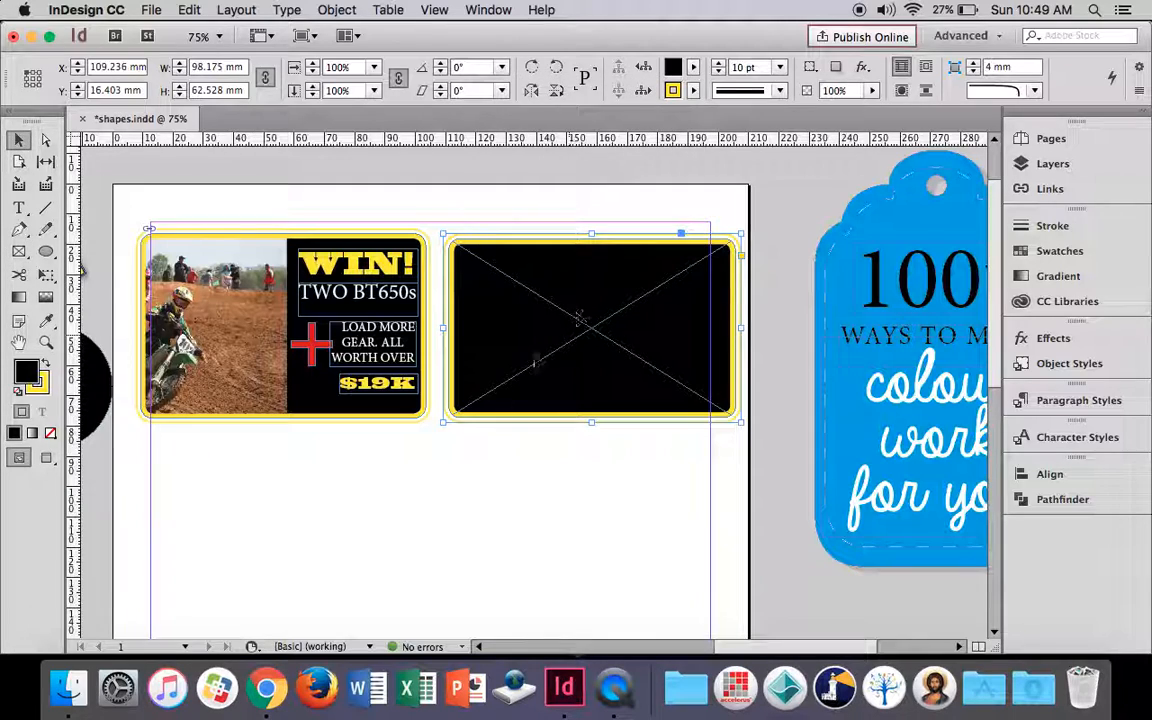
left_click(484, 463)
left_click(586, 352)
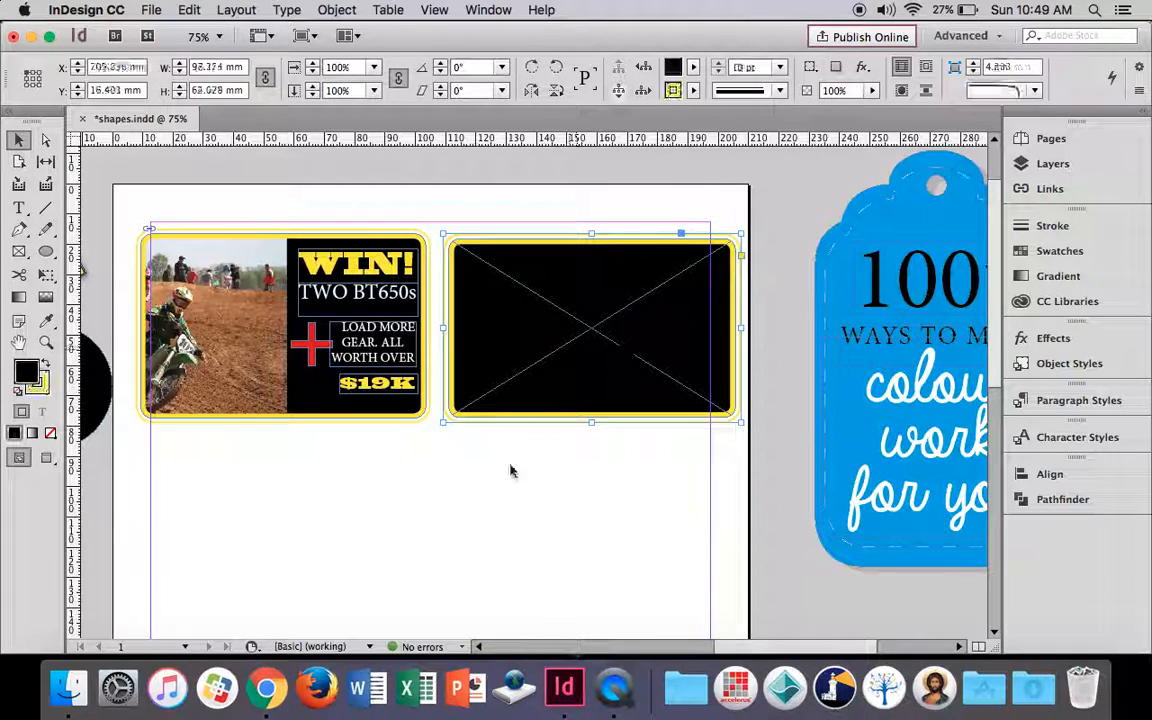
left_click(488, 518)
left_click(283, 325)
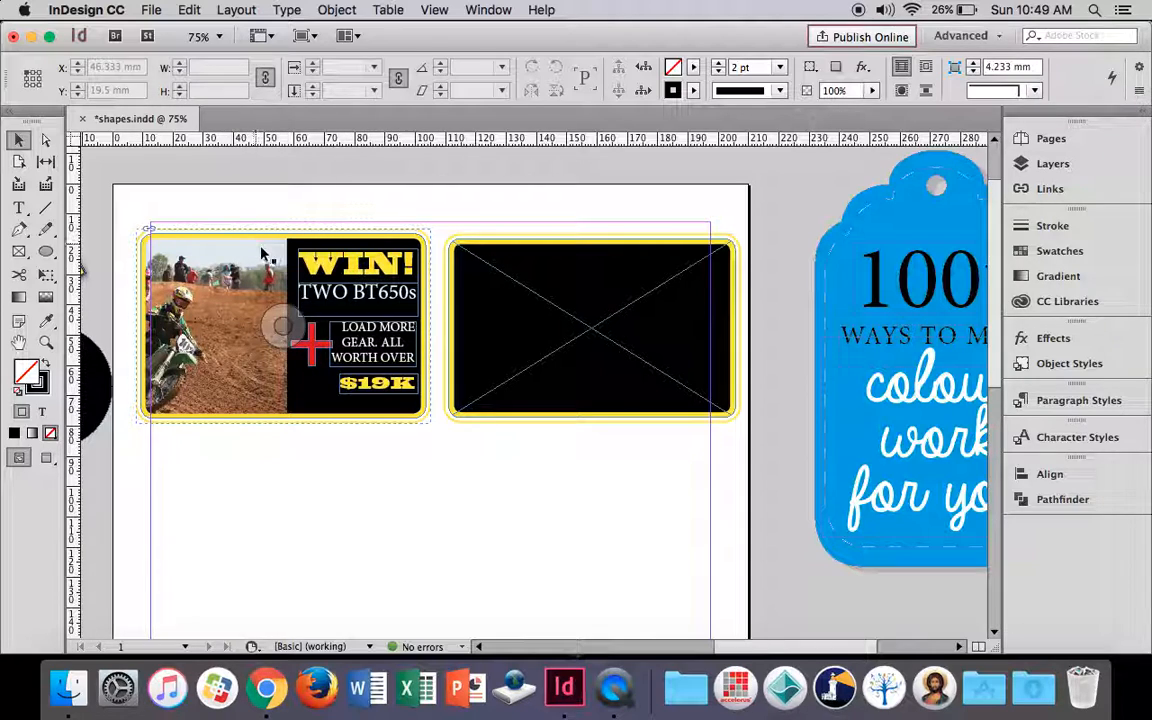
- Place the image off road bike.jpg inside the black frame
left_click(558, 289)
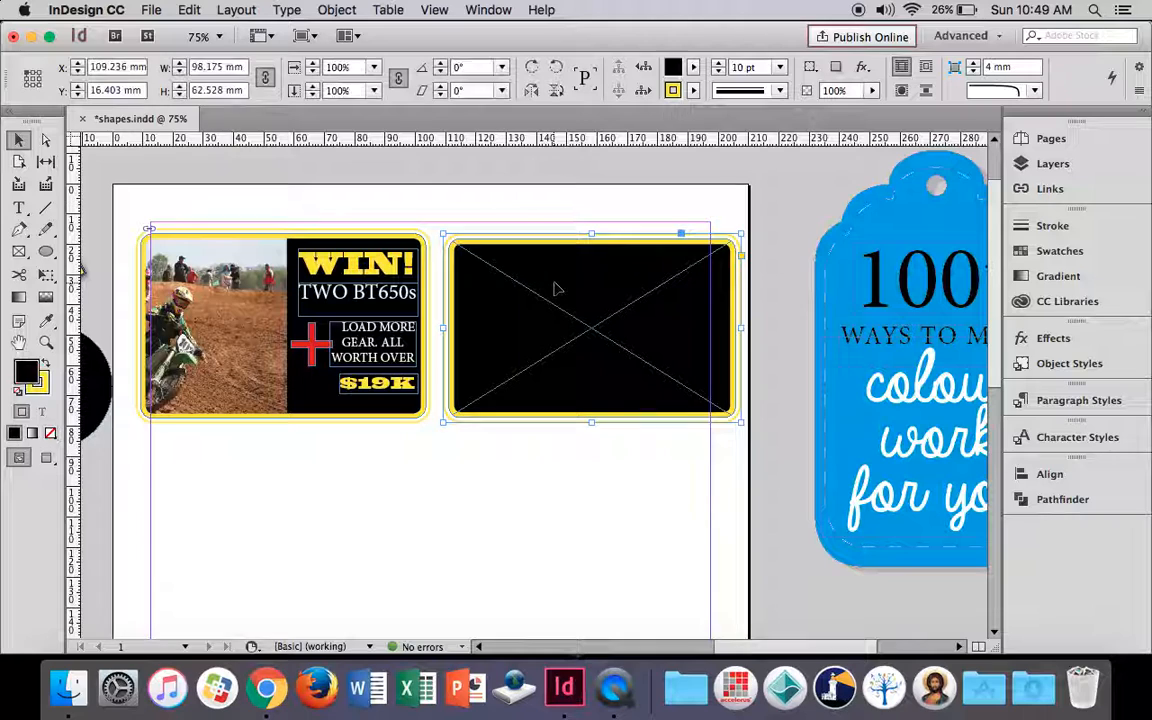
left_click(150, 10)
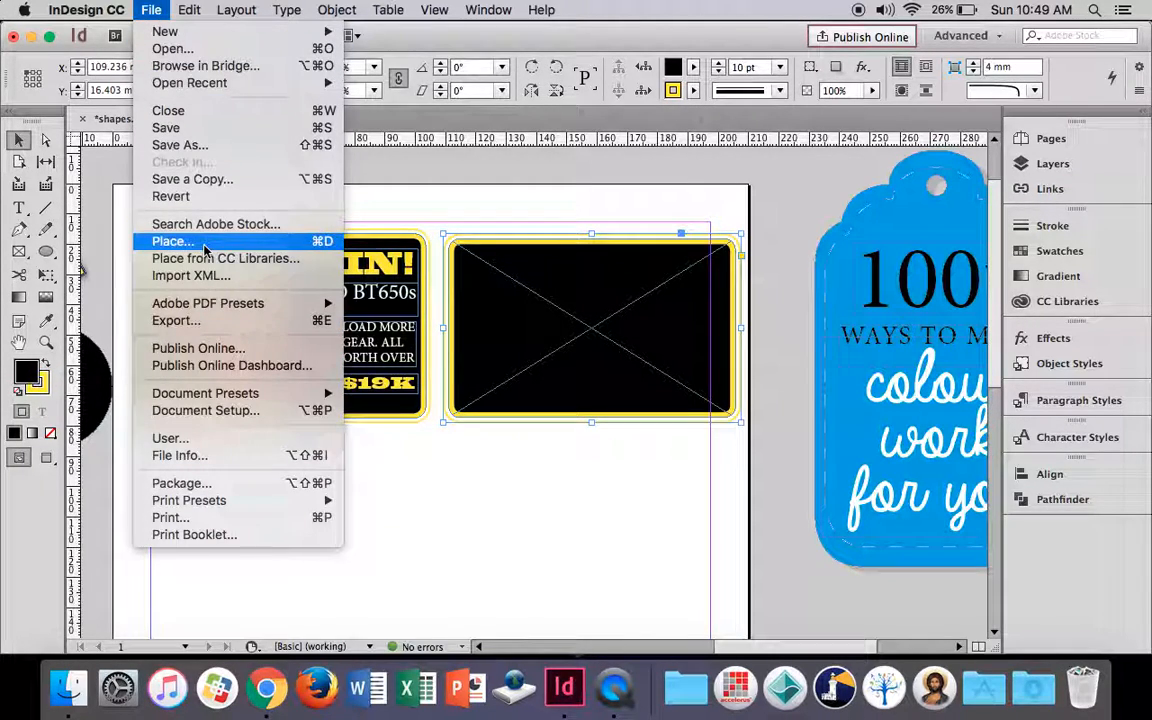
left_click(168, 241)
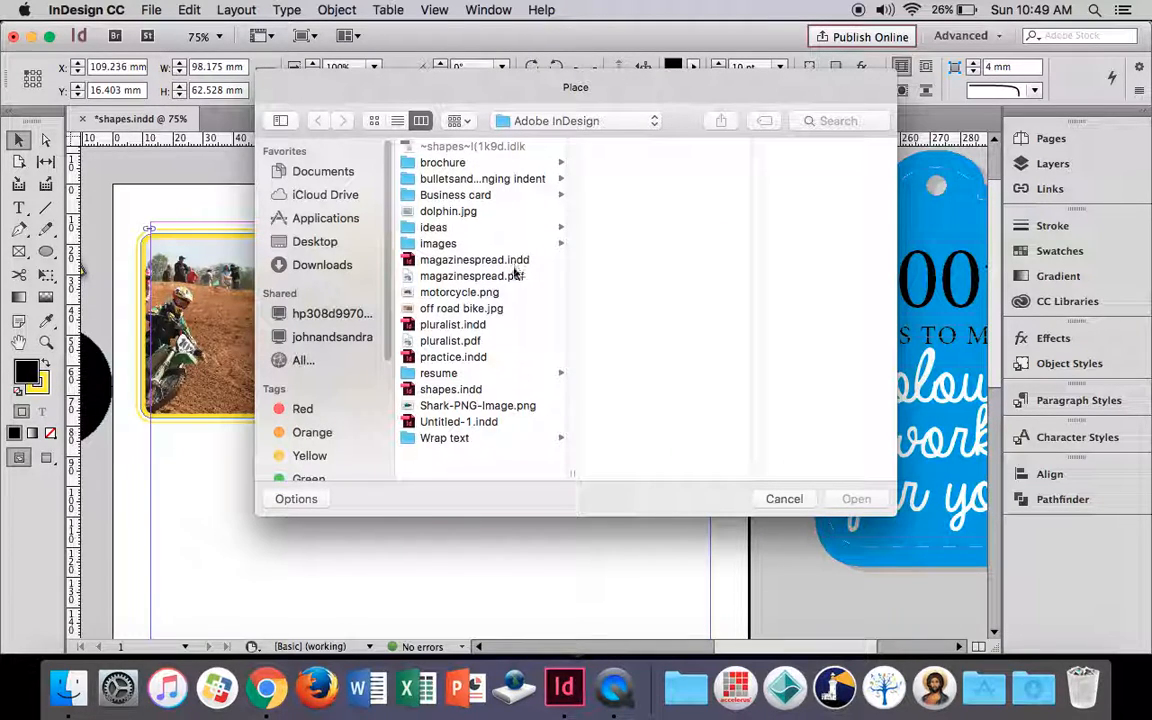
left_click(478, 308)
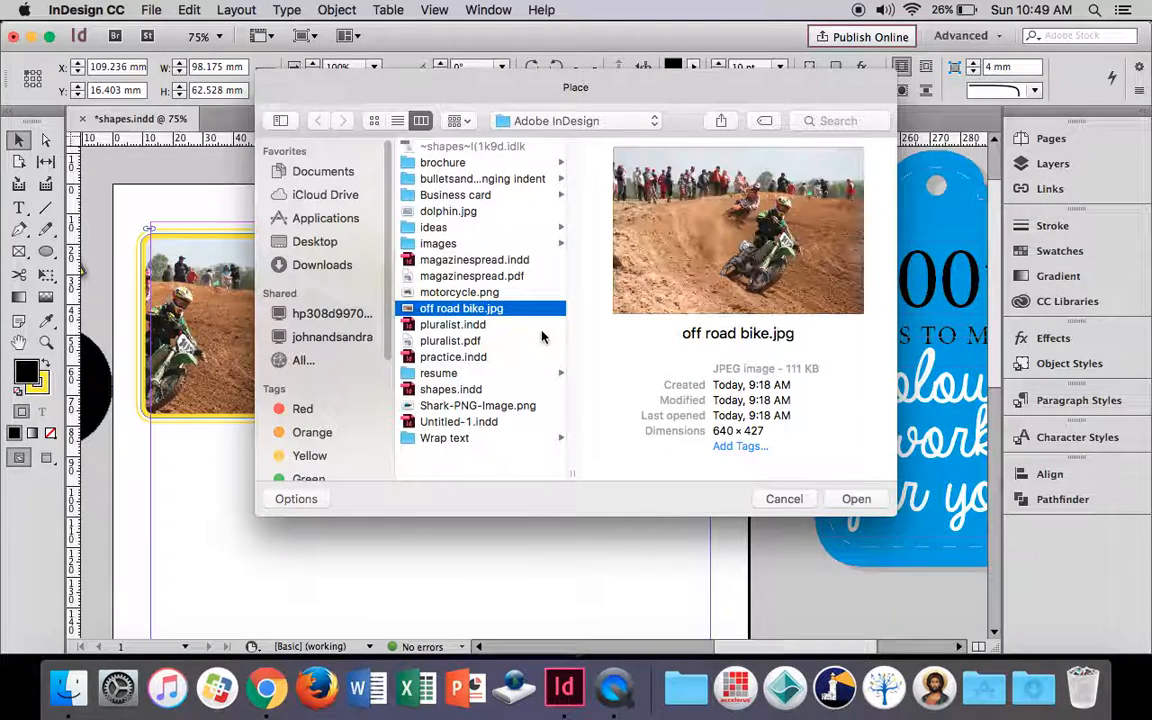
left_click(858, 498)
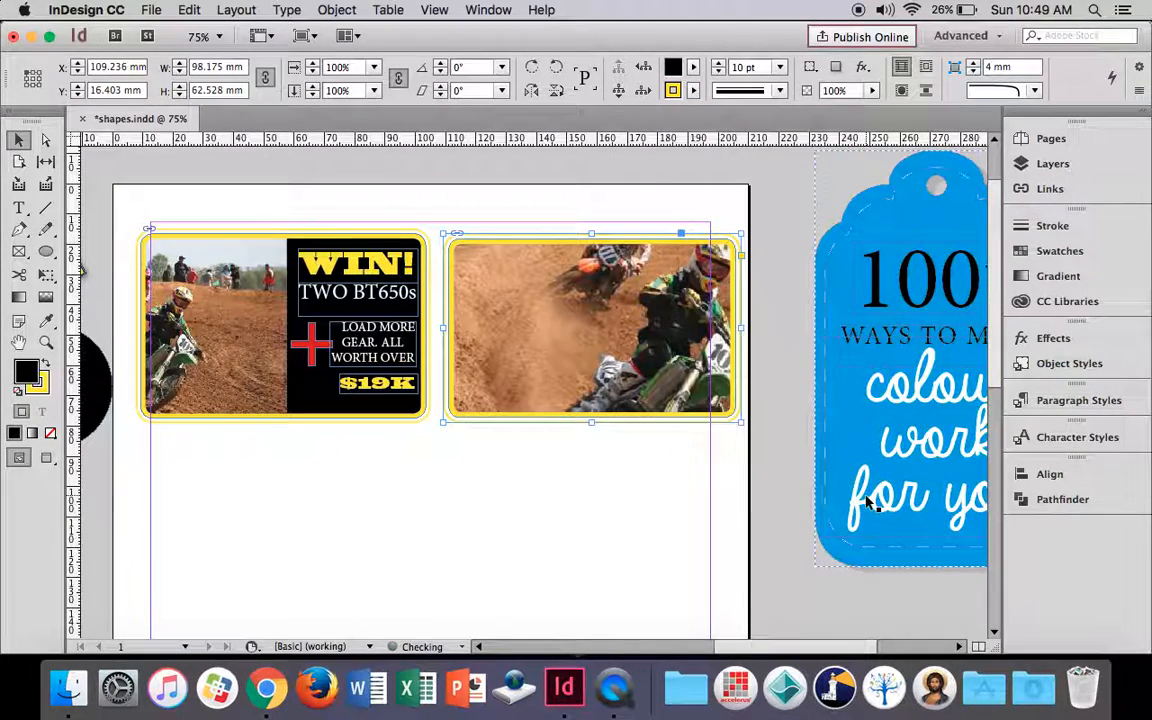
- Scale the placed photo down to about 57% and move it towards the left part of the frame
double_click(545, 293)
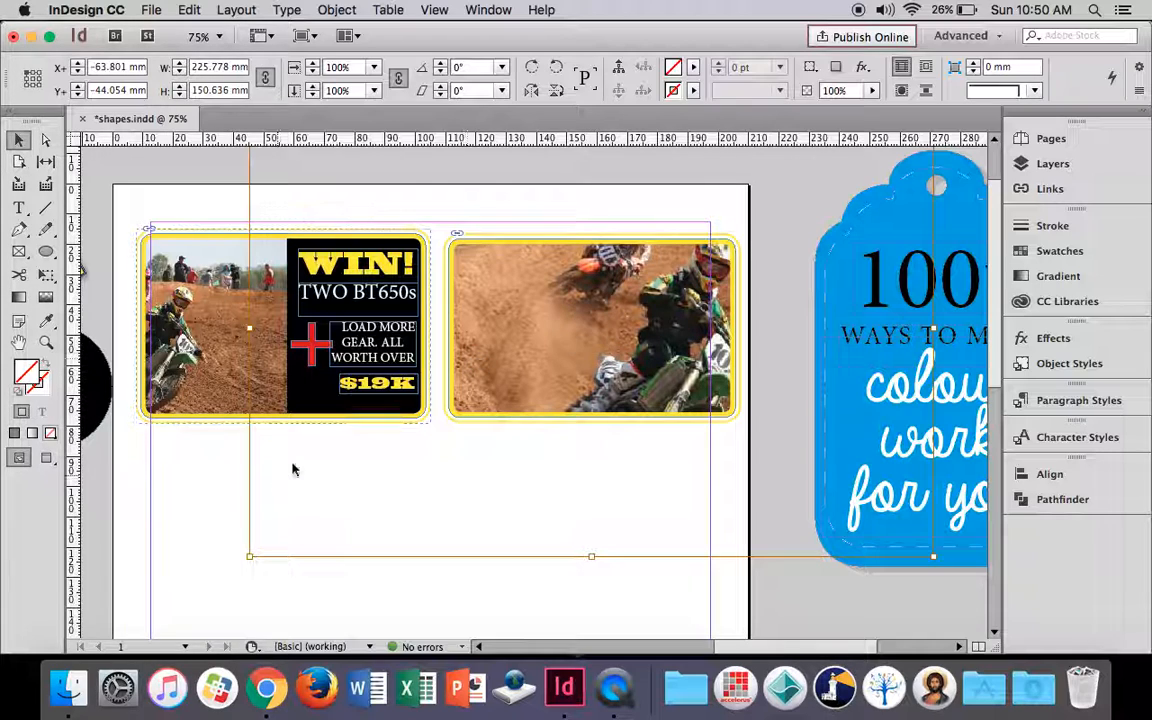
left_click_drag(250, 555, 546, 358)
left_click_drag(673, 275, 427, 367)
key("super+z")
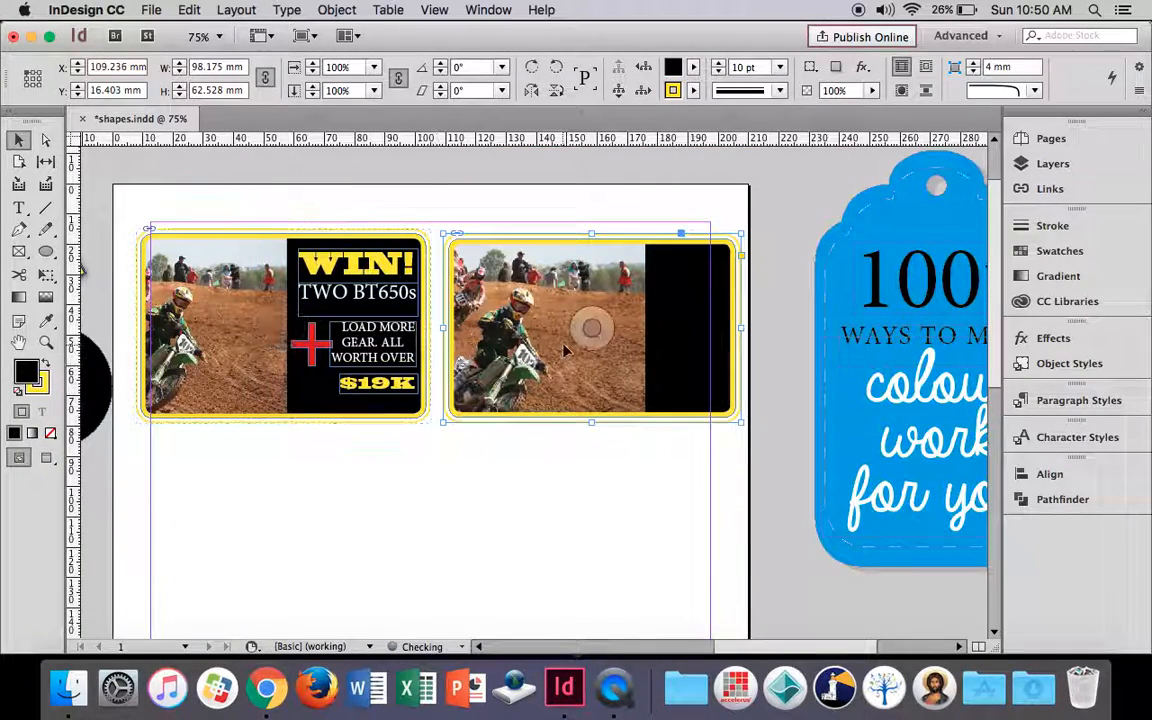
- Shift the photo further left inside the frame and enlarge it to about 60%, keeping the frame's right half black
double_click(565, 345)
left_click_drag(561, 343, 512, 343)
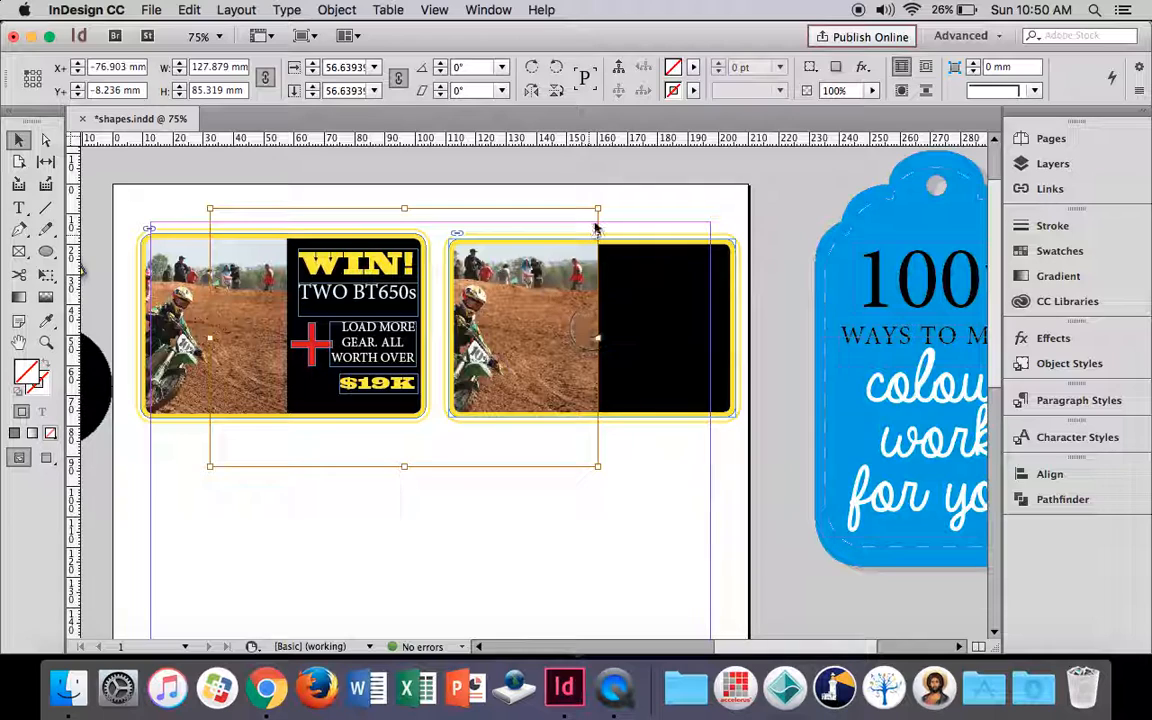
left_click_drag(598, 209, 620, 193)
left_click_drag(545, 327, 525, 330)
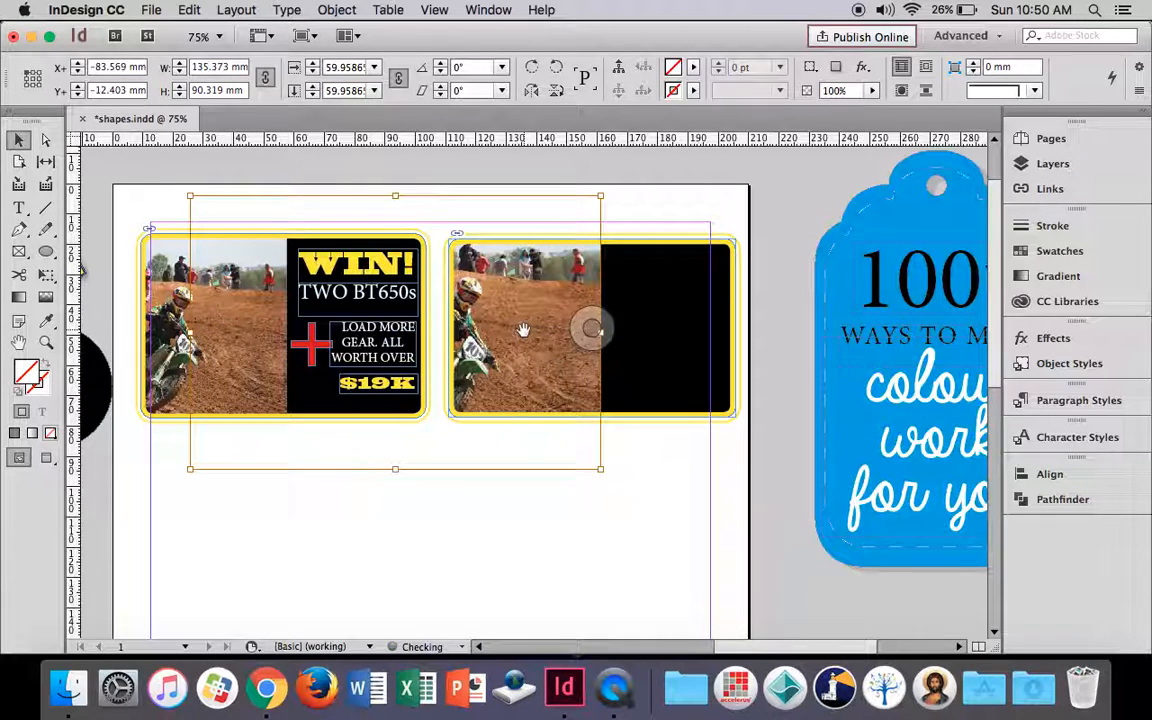
left_click(643, 464)
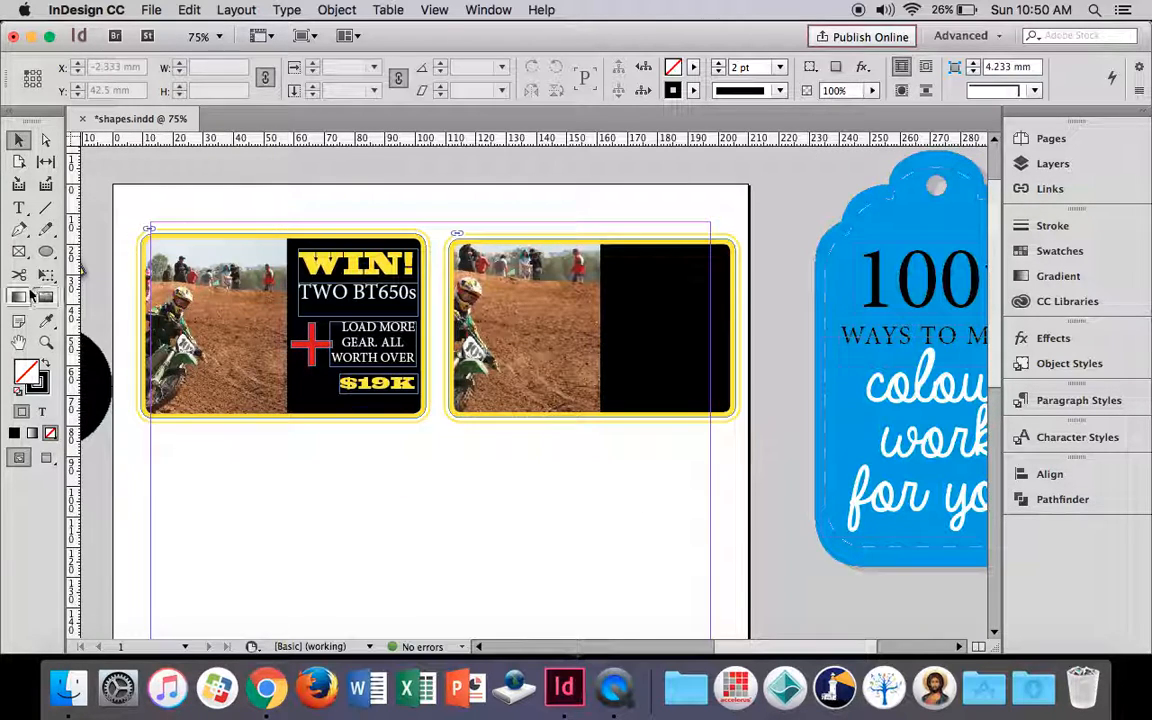
- Draw a narrow vertical rectangle about 6 by 29 mm on the empty page area below the two ads
left_click(52, 253)
left_click(52, 253)
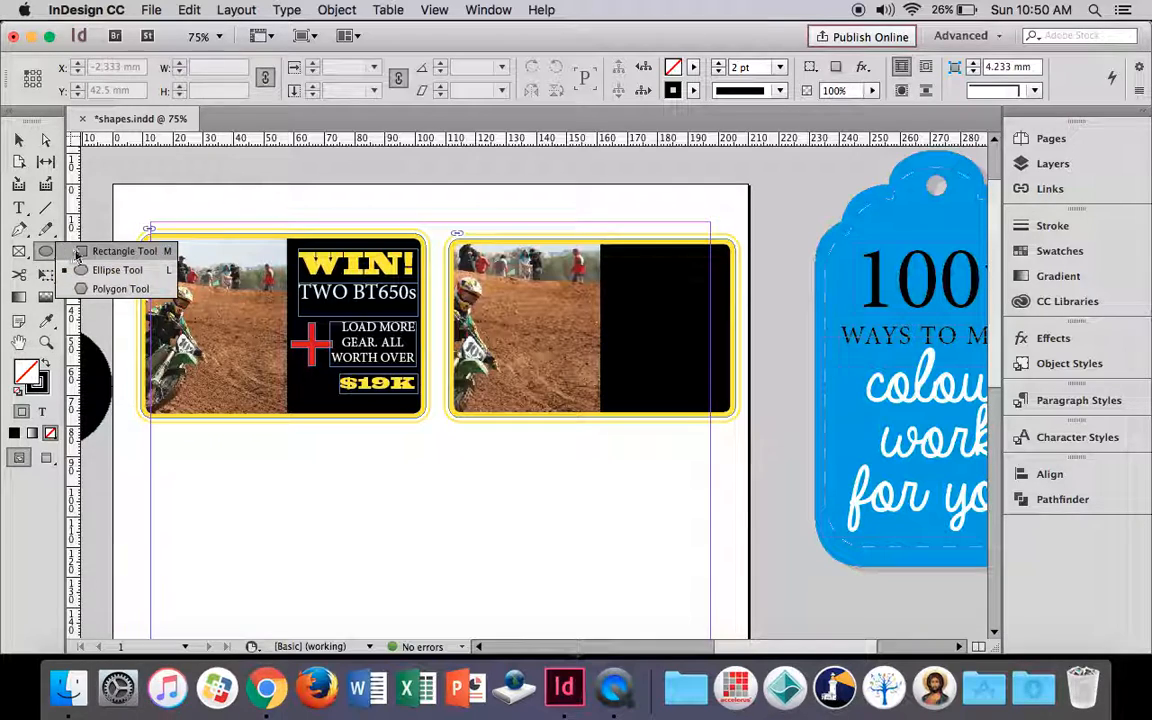
left_click(77, 255)
left_click_drag(413, 476, 432, 564)
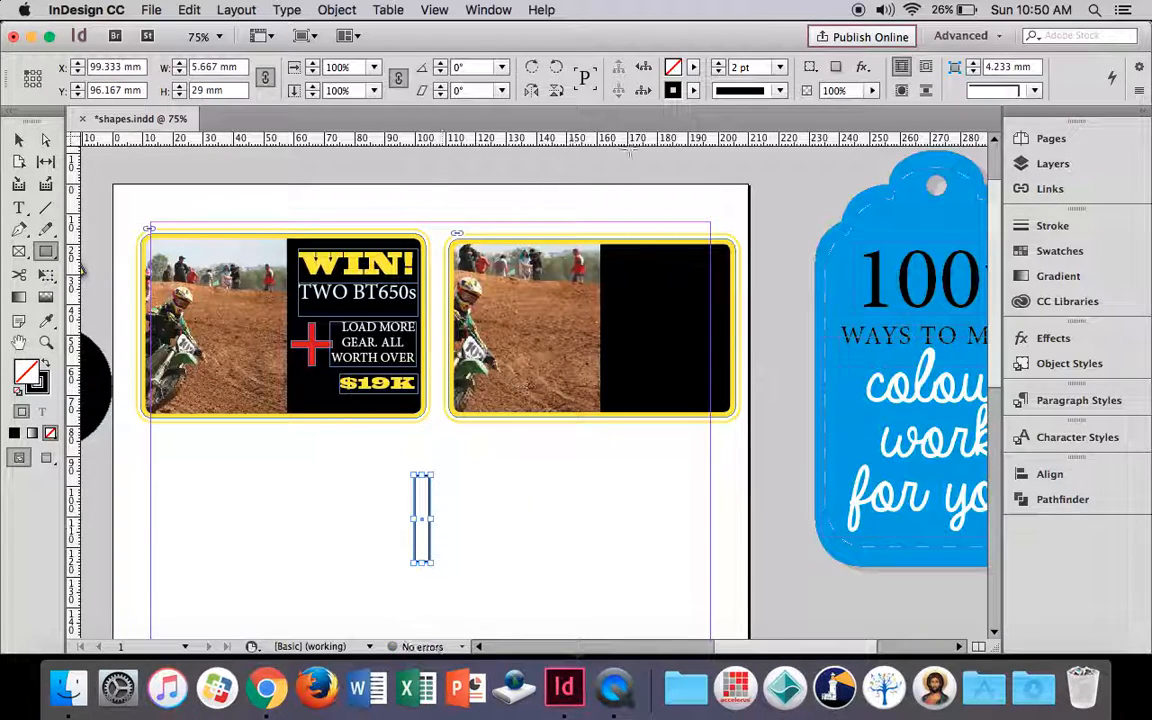
- Fill the narrow rectangle with red C=15 M=100 Y=100 K=0, remove its stroke and deselect it
left_click(693, 70)
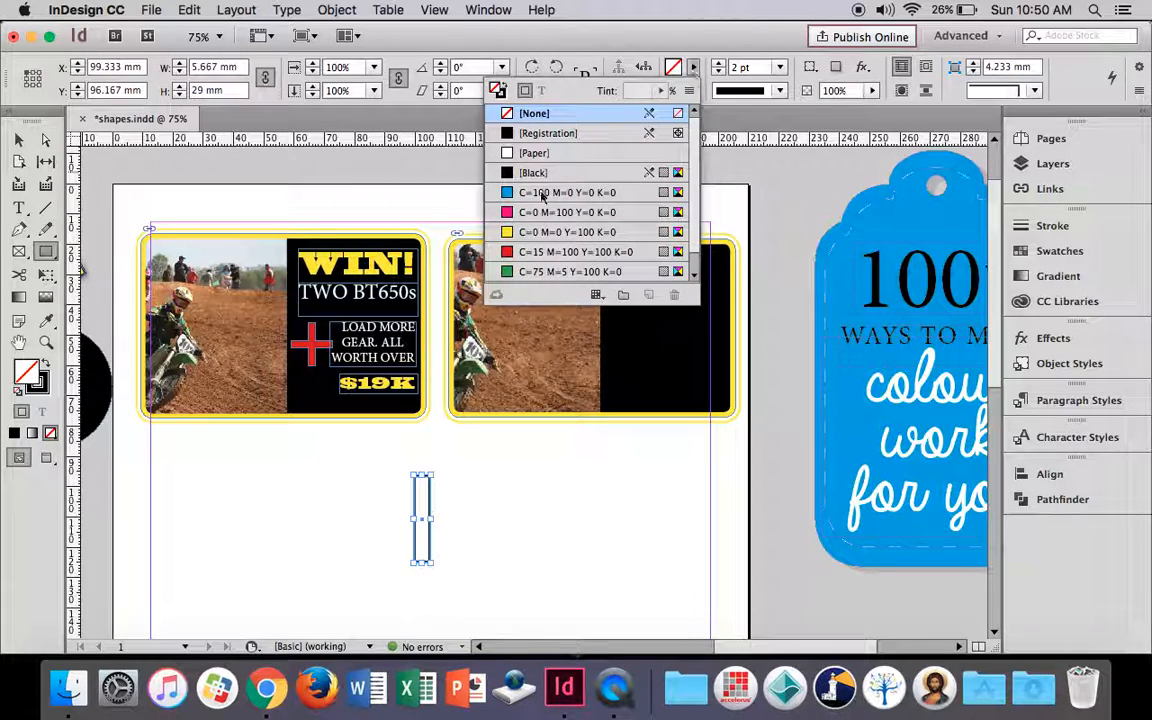
left_click(577, 252)
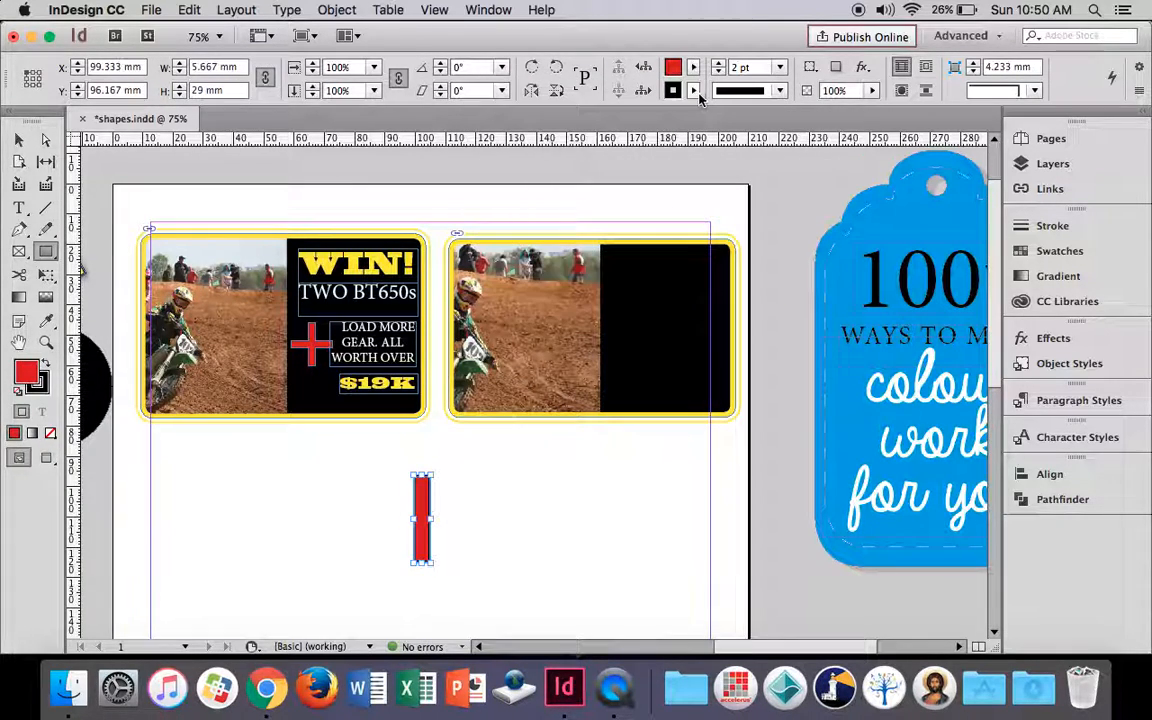
left_click(694, 90)
left_click(524, 137)
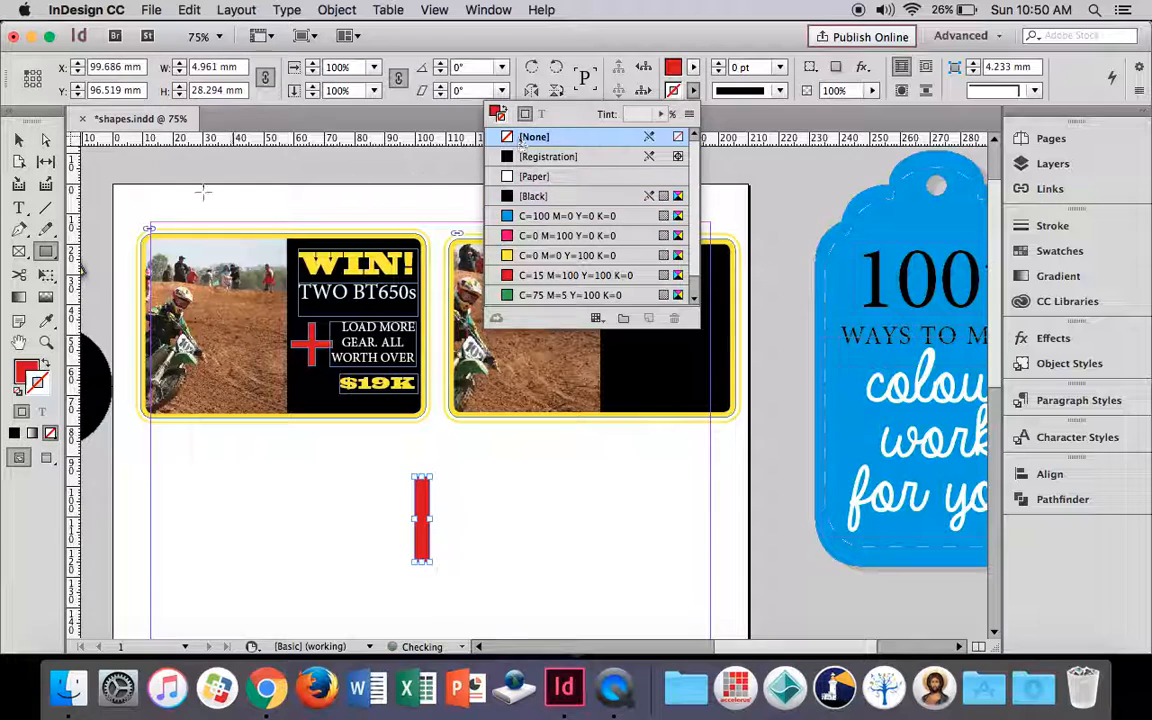
left_click(18, 140)
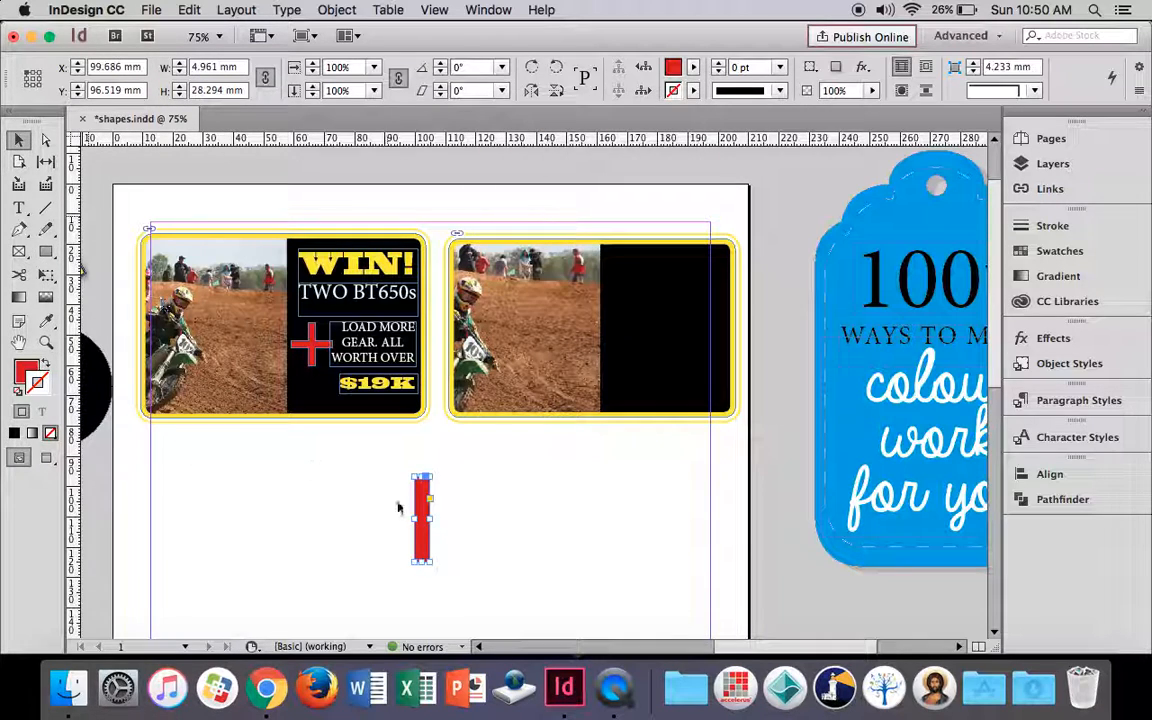
left_click(560, 536)
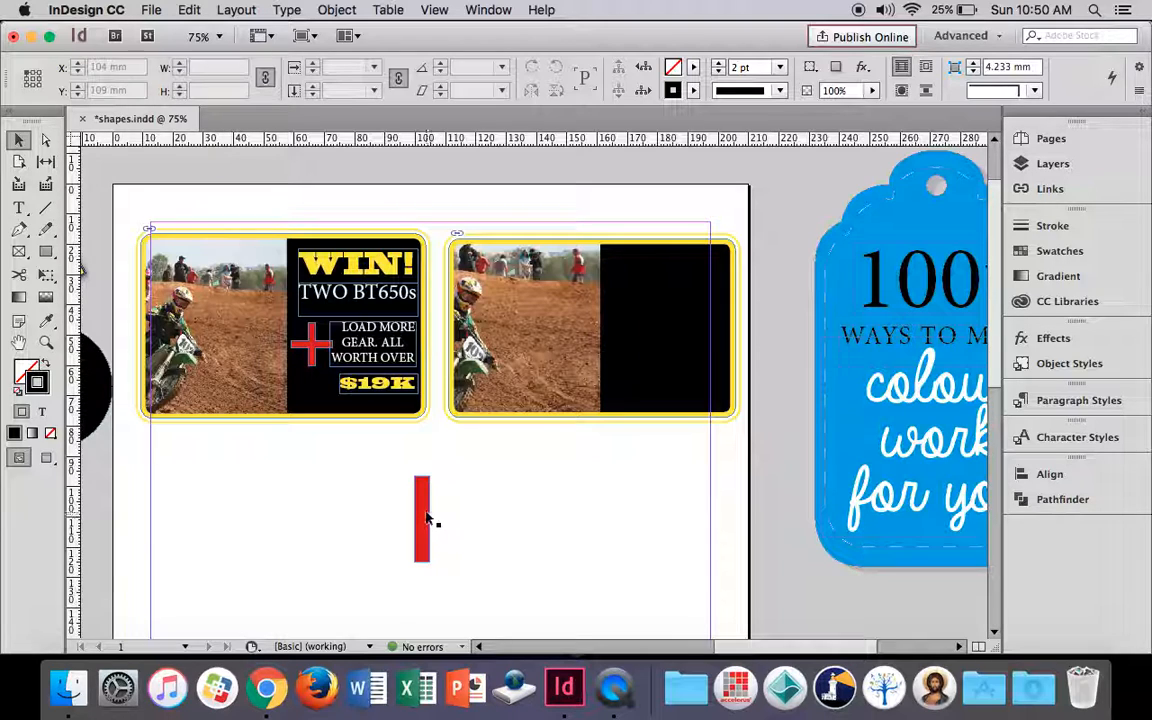
- Duplicate the red bar, rotate the copy to horizontal and centre it across the original to form a plus sign
left_click_drag(425, 516, 507, 516)
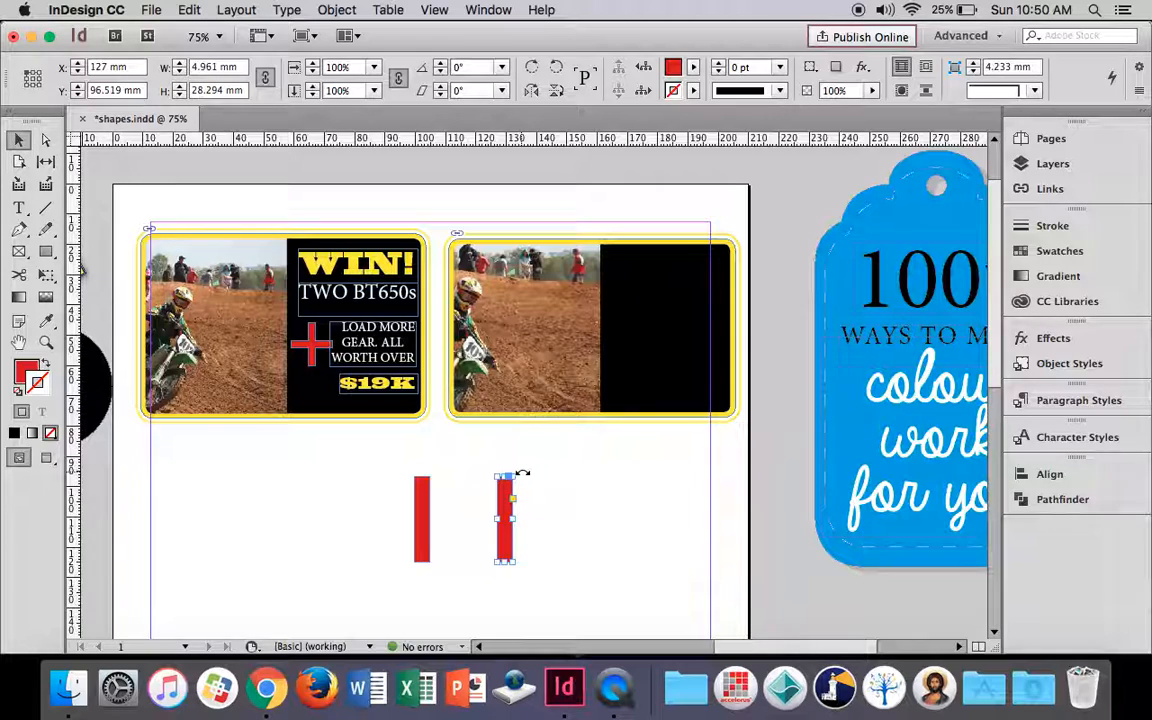
left_click_drag(529, 479, 437, 524)
left_click(512, 491)
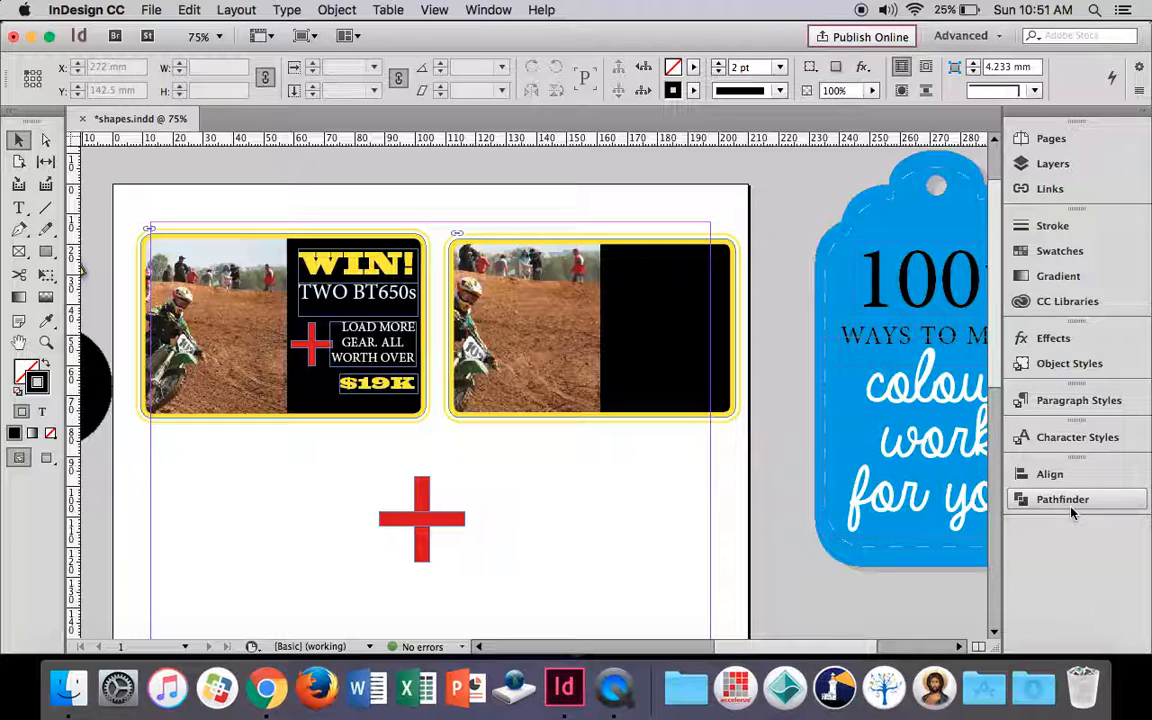
- Merge the two overlapping red bars into a single plus shape with the Pathfinder Add operation
left_click_drag(512, 572, 621, 579)
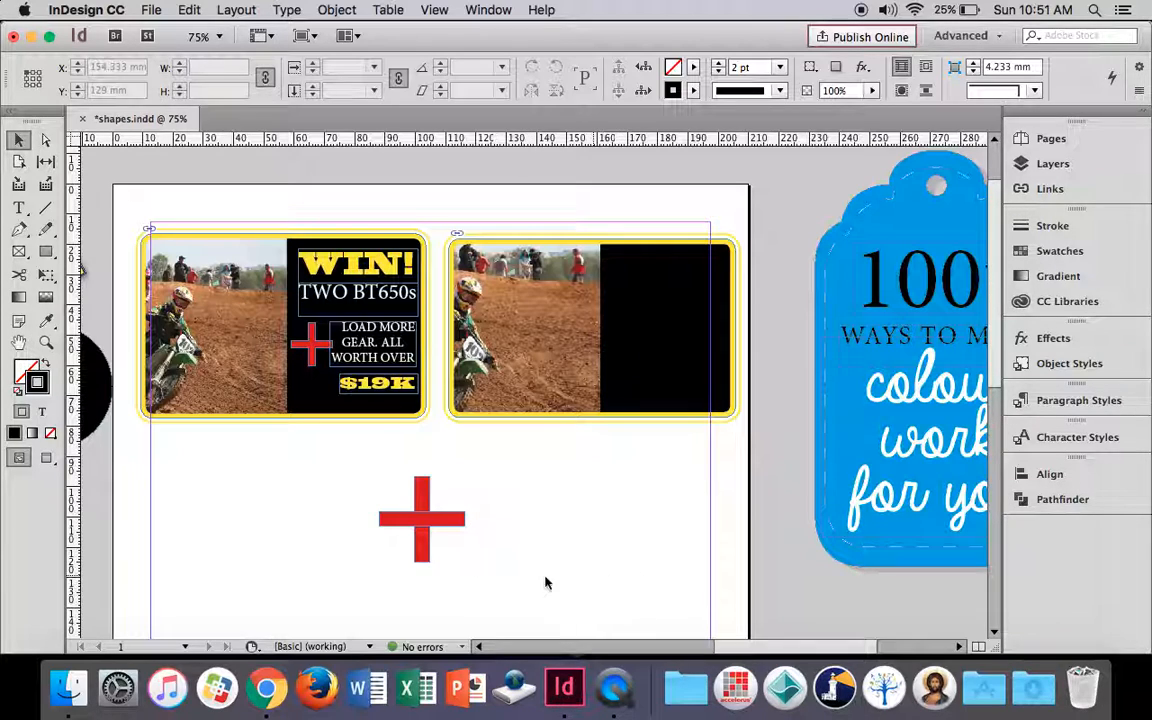
left_click_drag(485, 549, 357, 476)
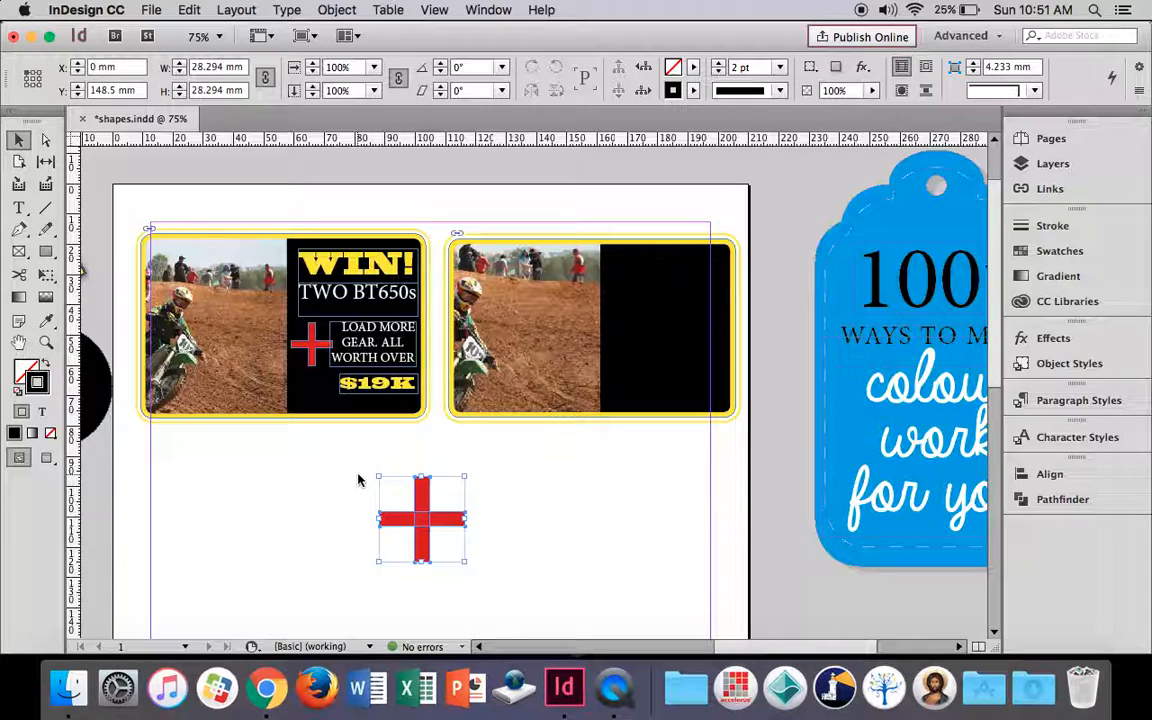
left_click(1060, 500)
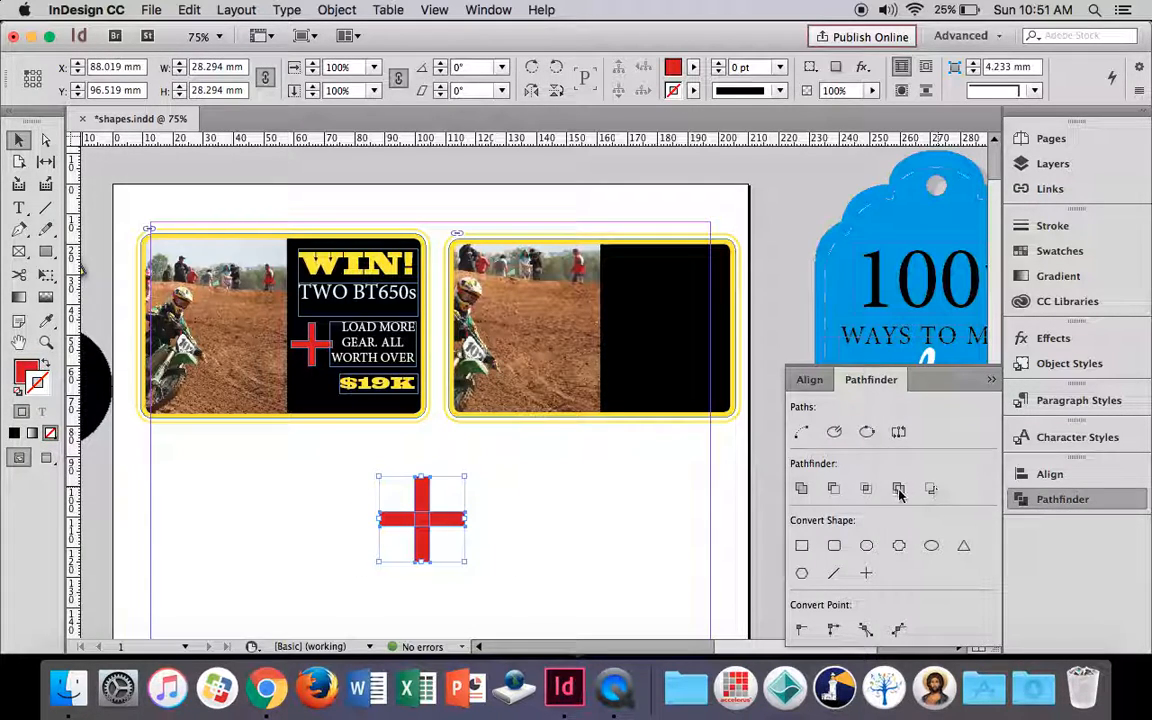
left_click(803, 489)
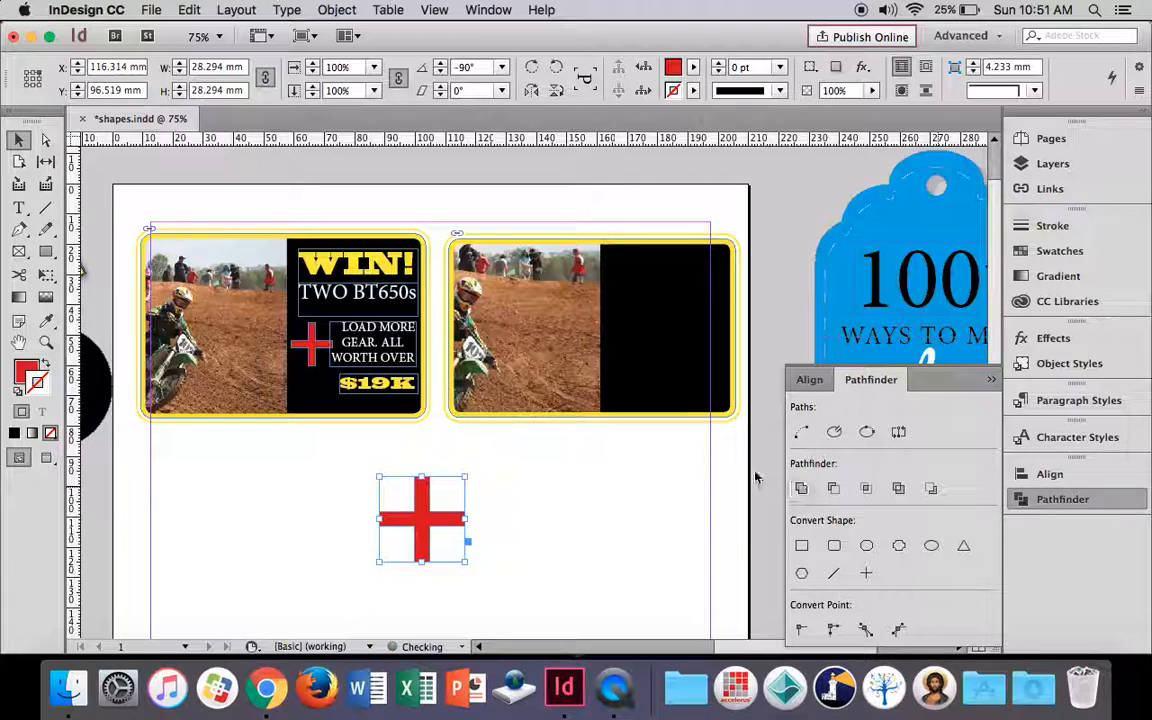
left_click(514, 470)
left_click(427, 530)
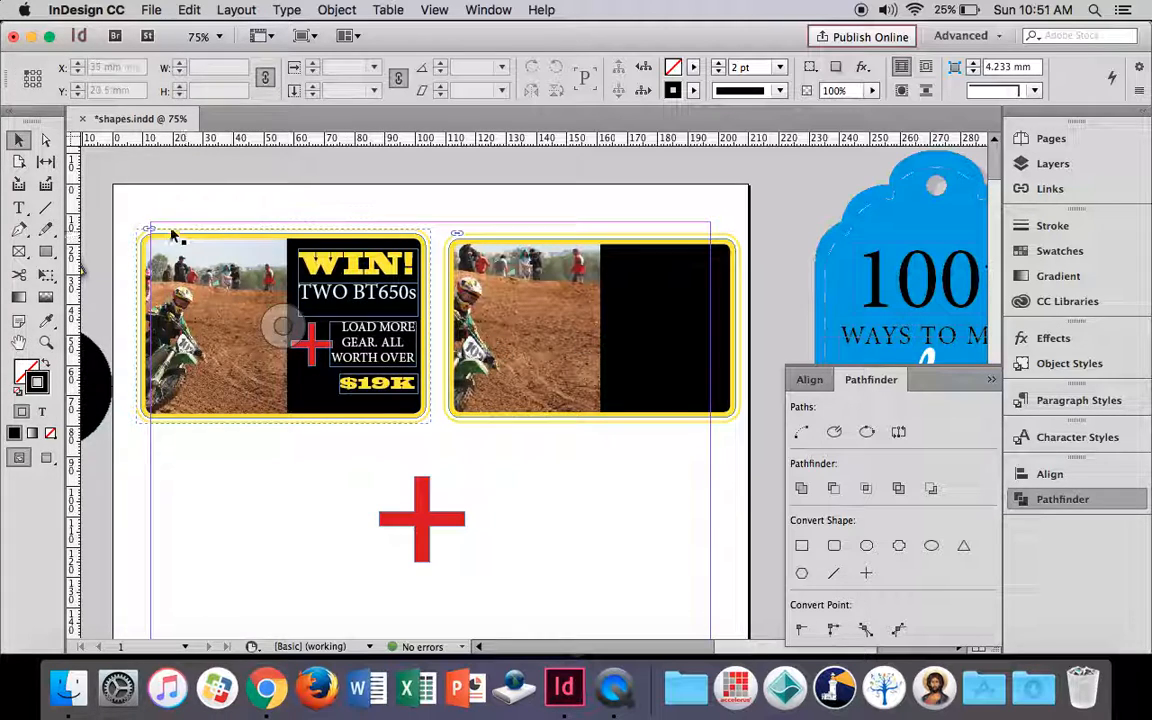
- Create a text frame about 43 mm wide below the right ad and enter WIN! in Blackoak Std
left_click(18, 207)
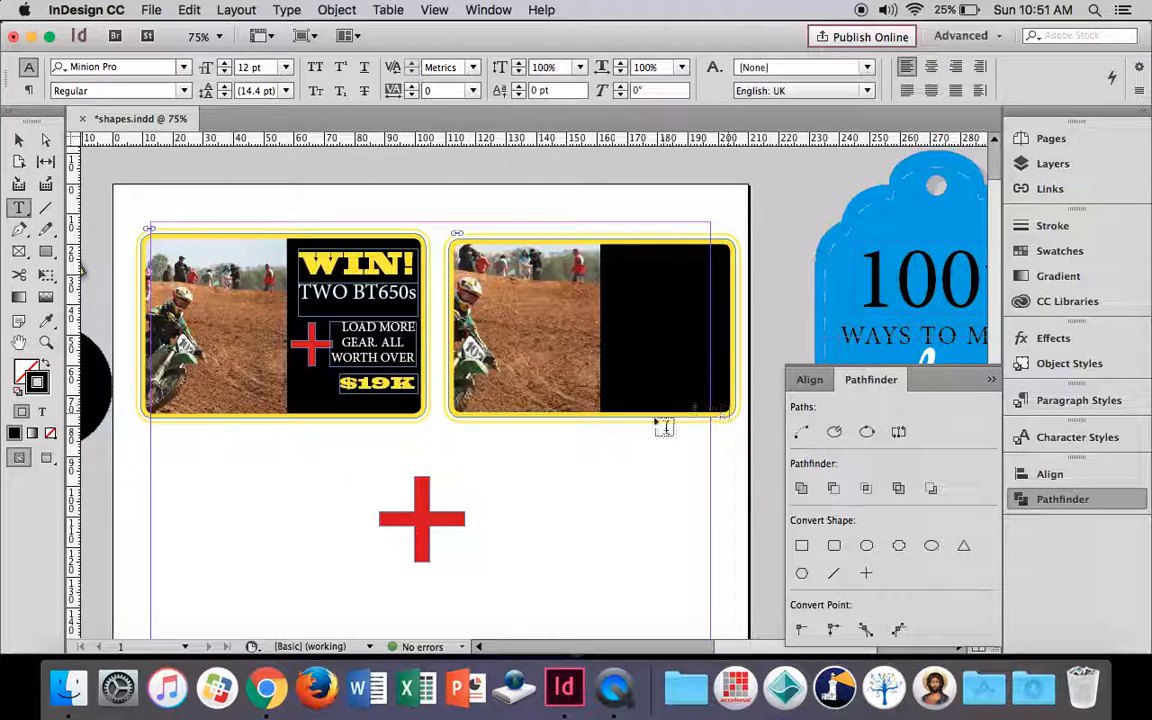
left_click_drag(572, 448, 702, 502)
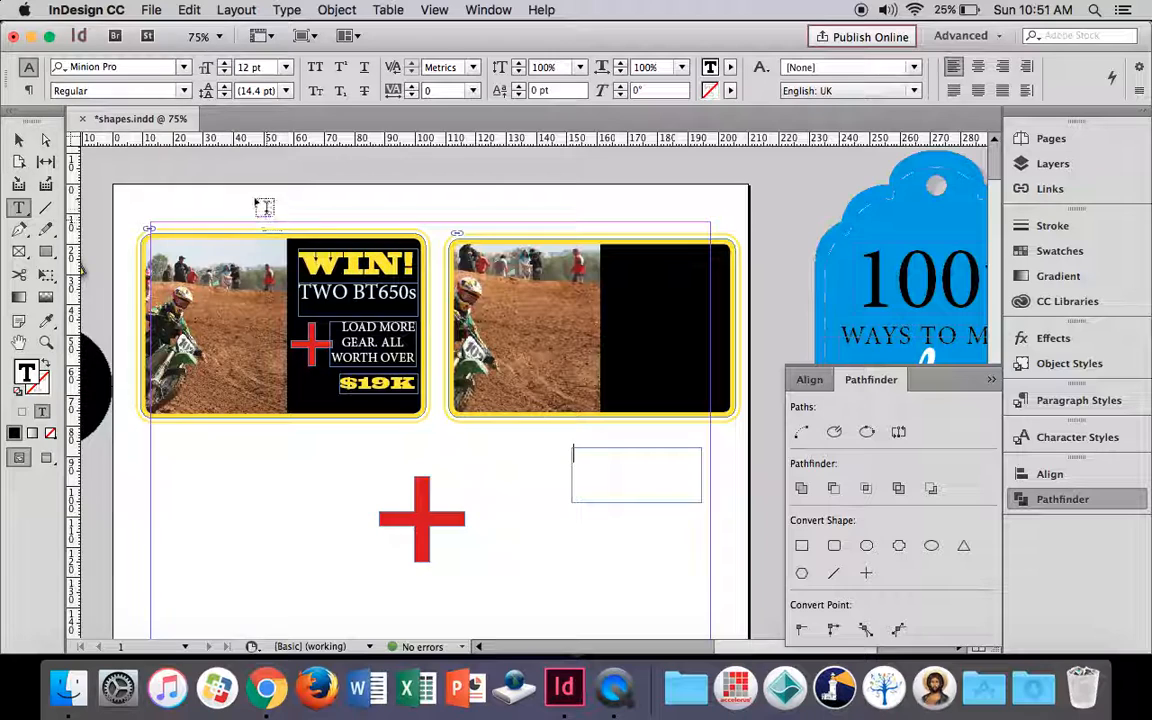
left_click(183, 68)
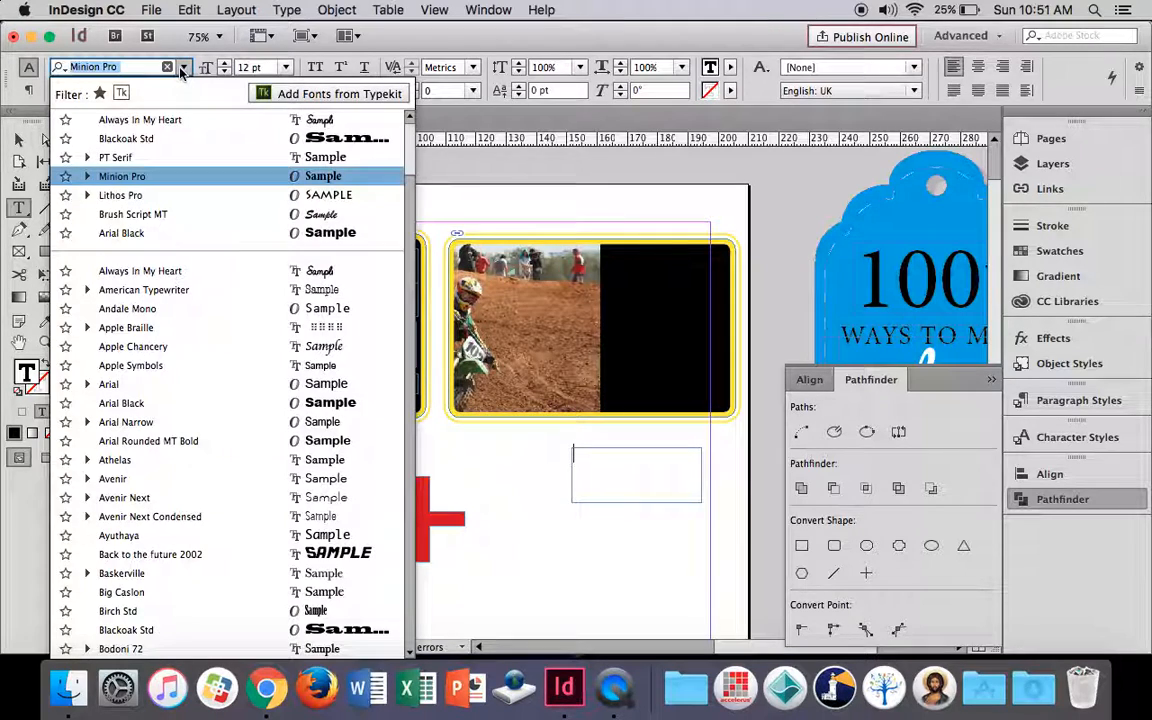
left_click(188, 140)
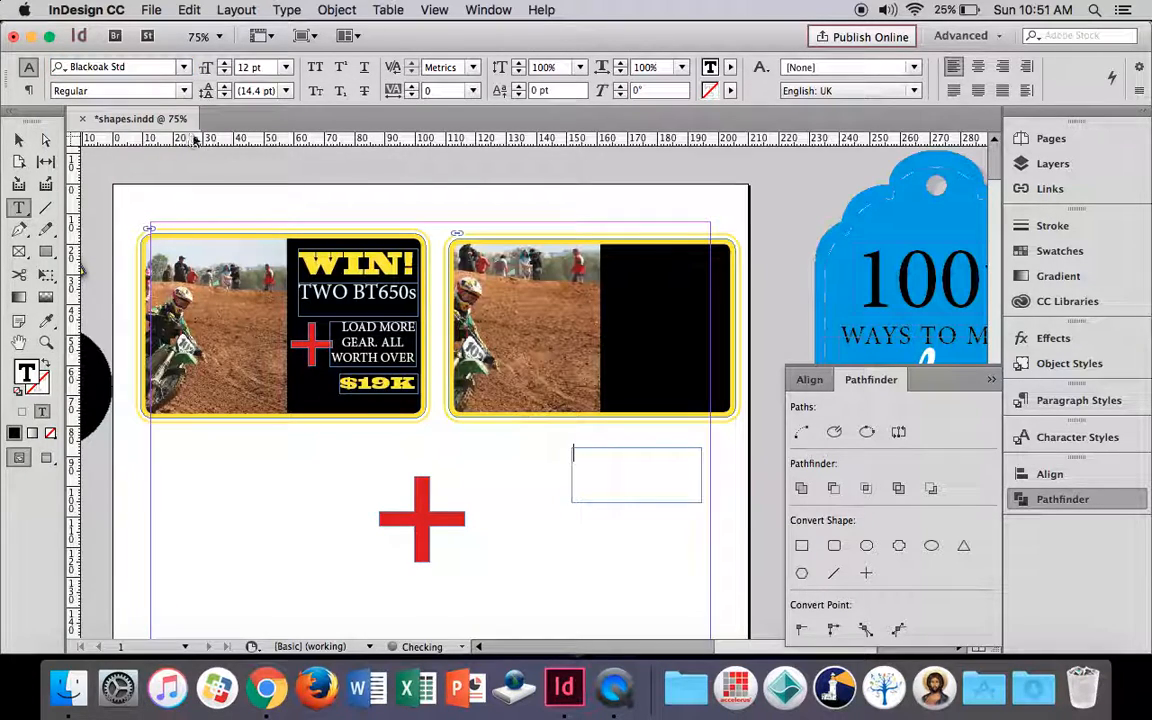
type("WIN")
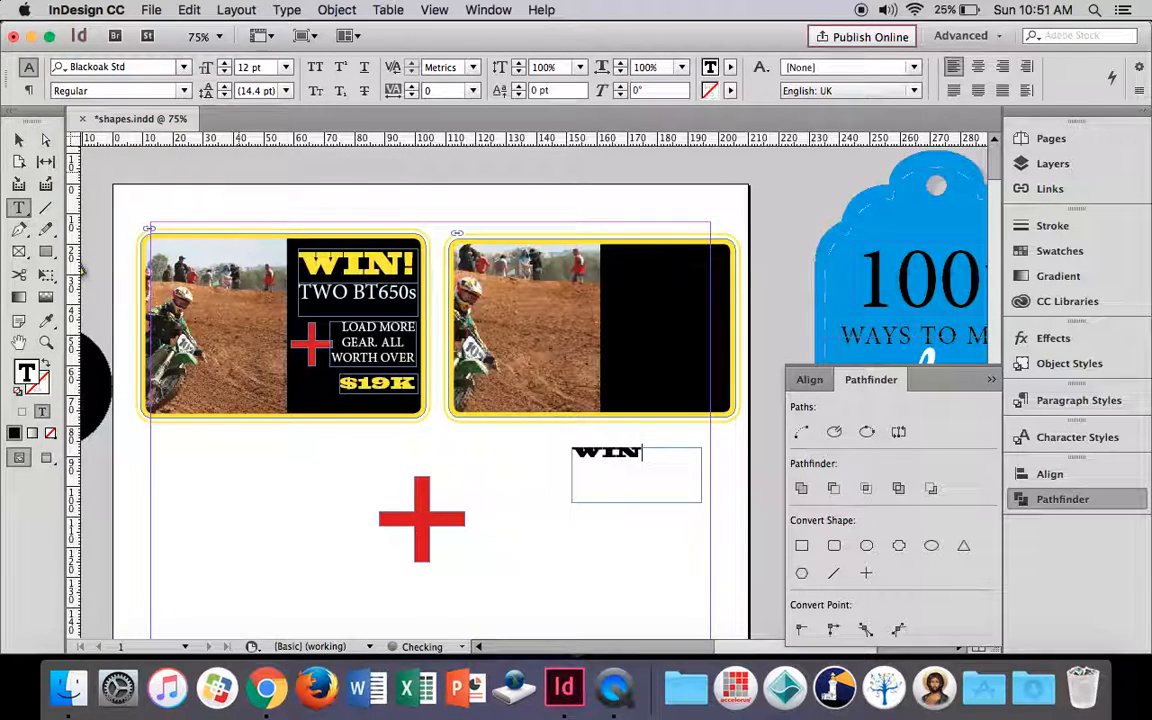
type("!")
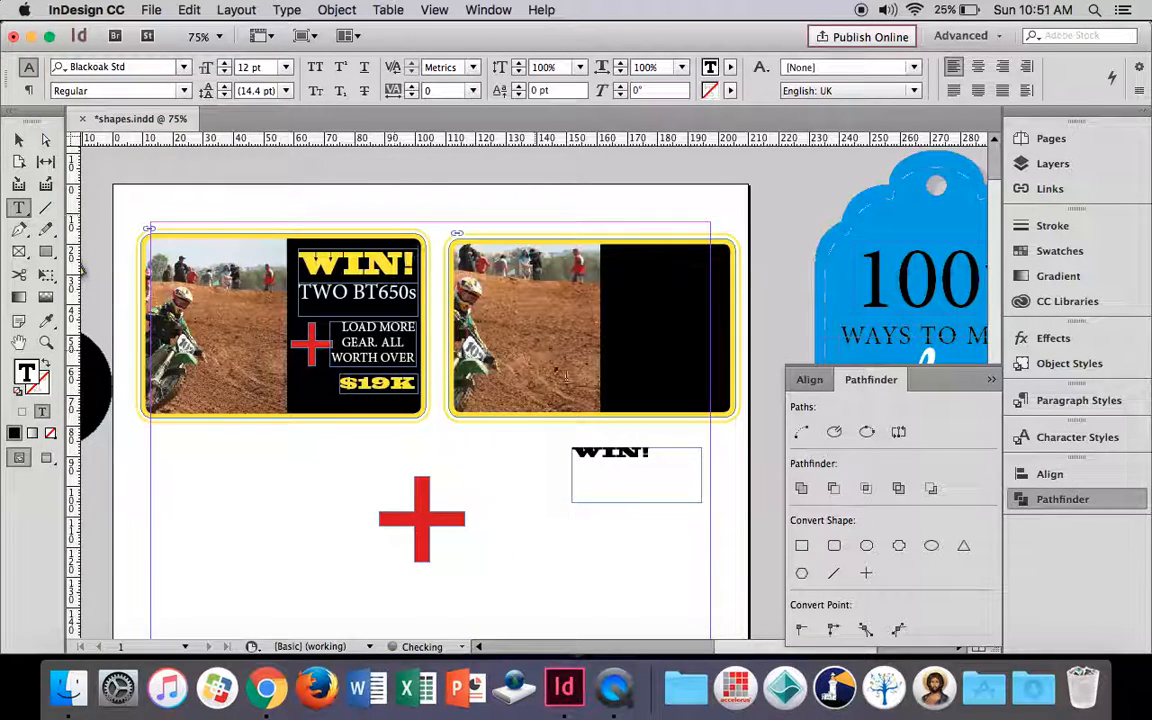
- Colour the WIN! text yellow C=0 M=0 Y=100 K=0 and set its size to 20 pt
key("super+a")
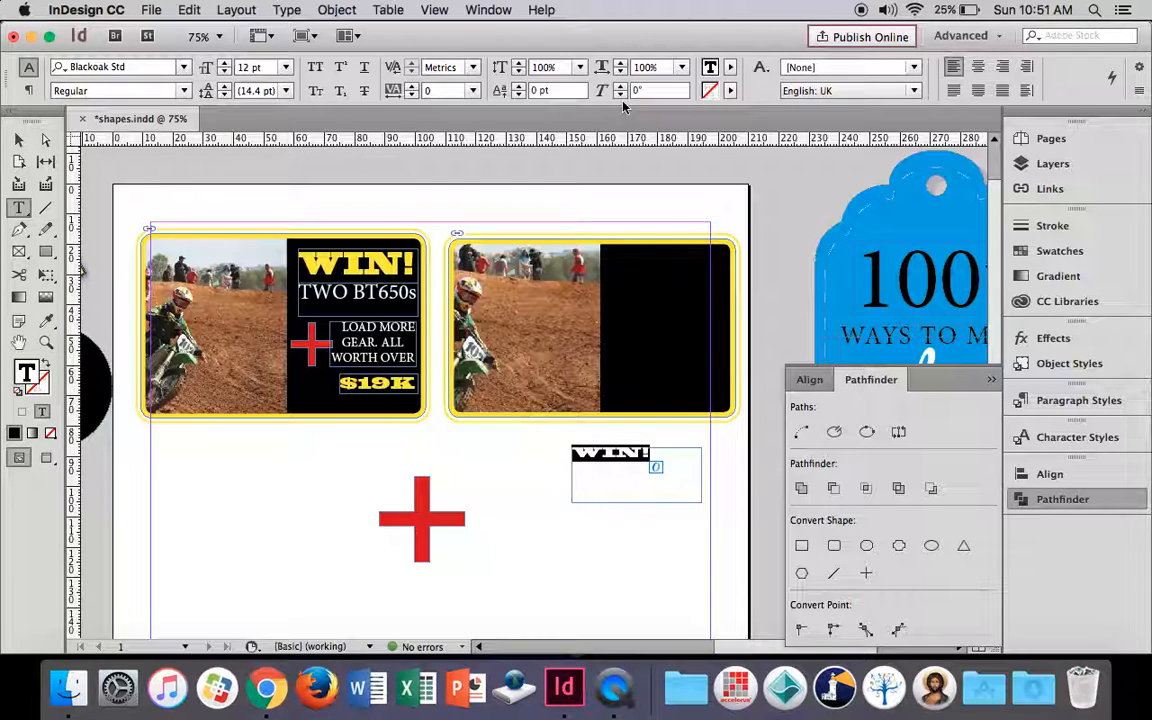
left_click(733, 68)
left_click(566, 231)
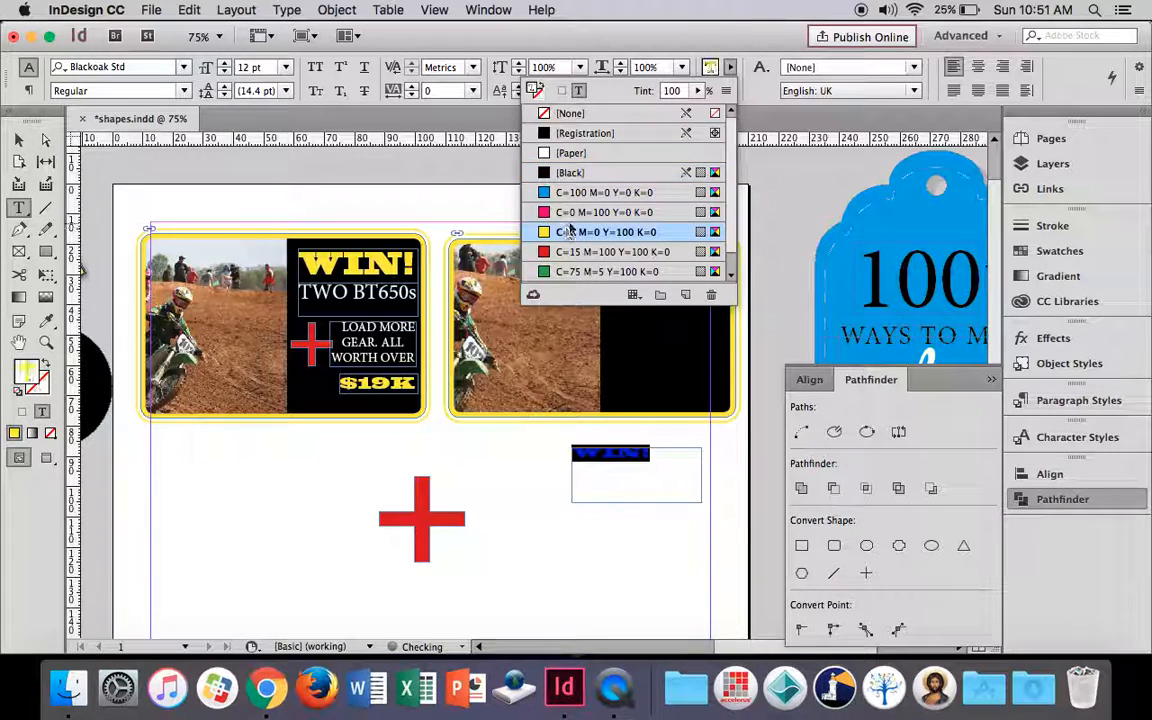
left_click(731, 70)
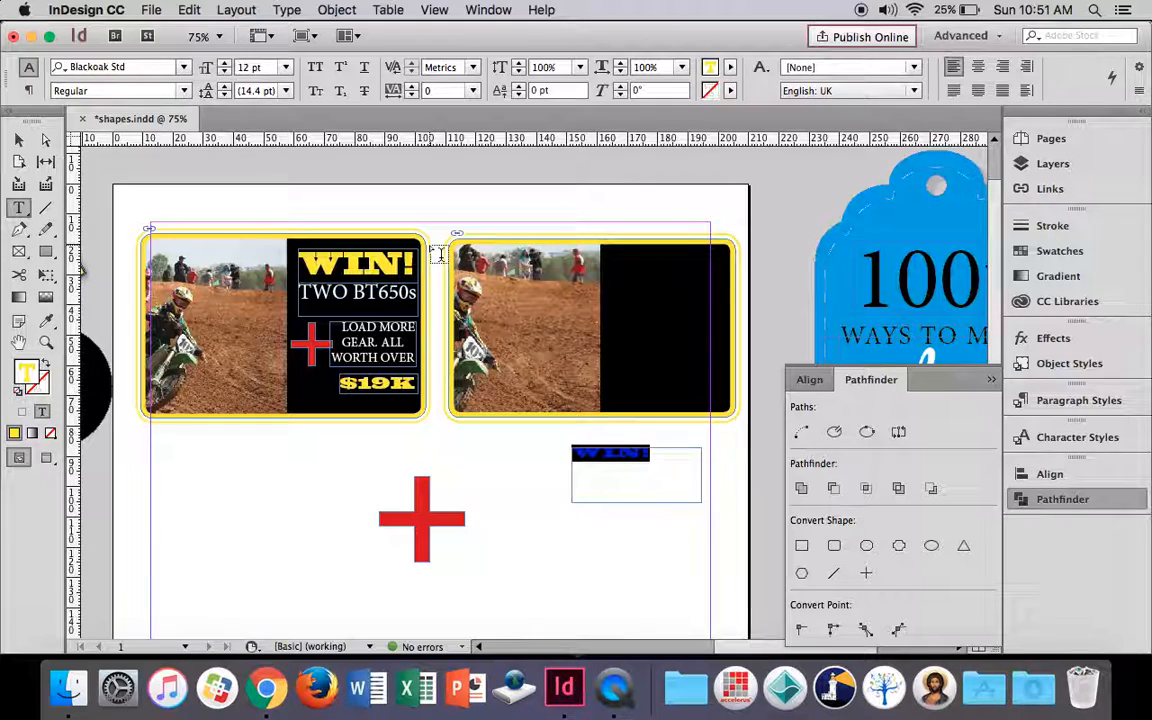
left_click(224, 64)
left_click(224, 64)
left_click(224, 64)
left_click(224, 64)
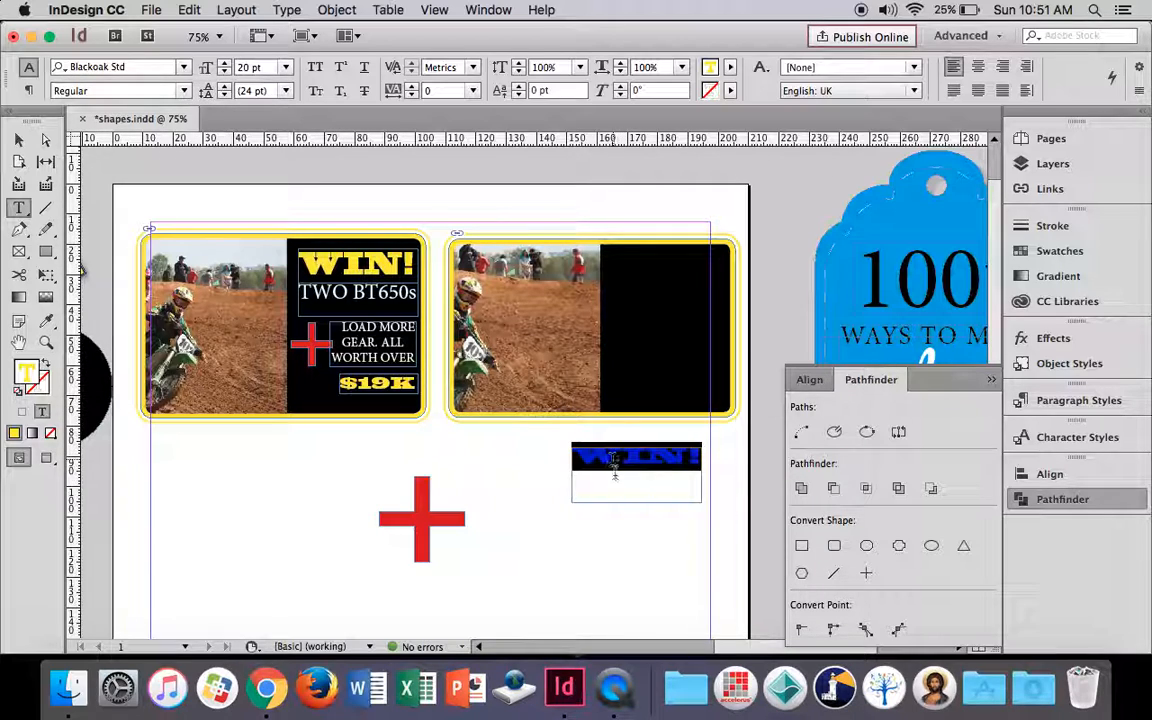
- Stretch the WIN! text to a vertical scale of 132%
left_click(519, 64)
left_click(519, 64)
left_click(519, 64)
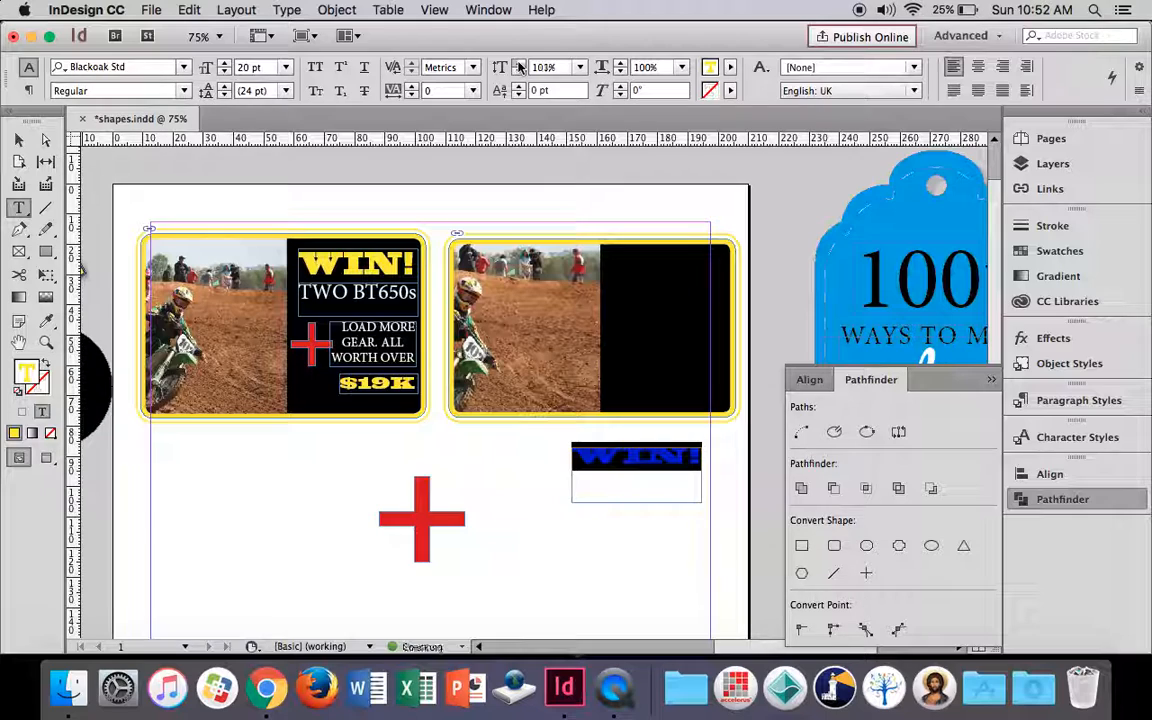
left_click(519, 64)
left_click(519, 64)
left_click(519, 64)
left_click(519, 64)
left_click(519, 64)
left_click(519, 64)
left_click(519, 64)
left_click(519, 64)
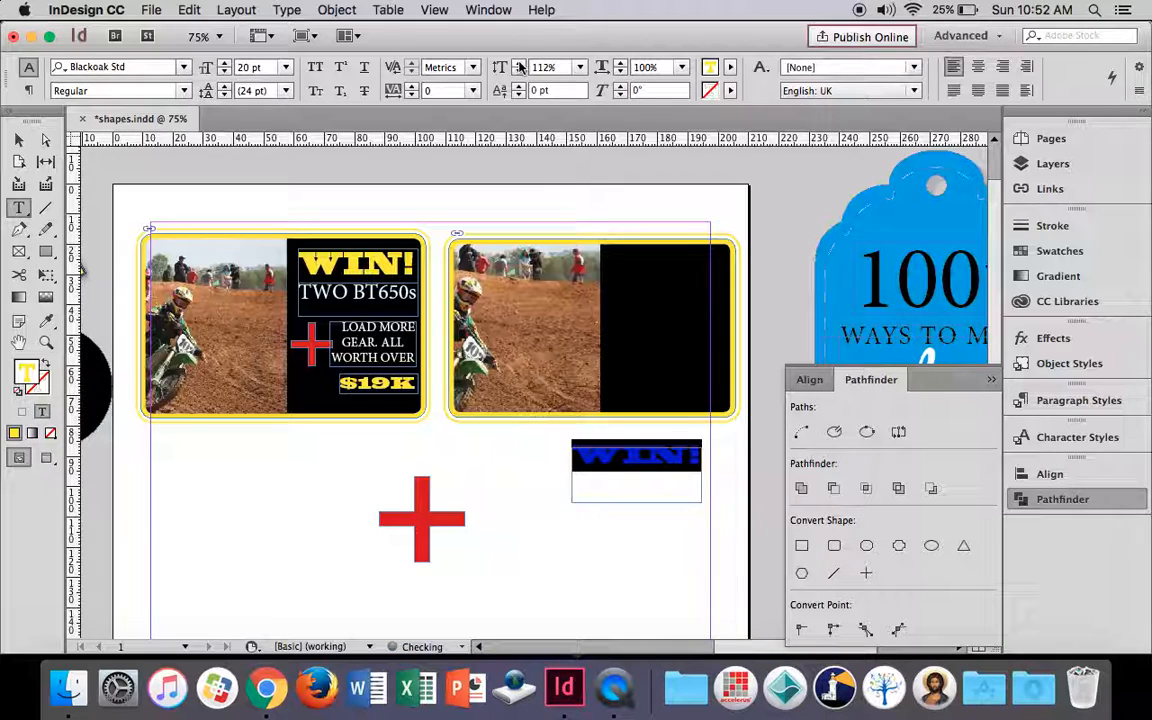
left_click(519, 64)
left_click(519, 64)
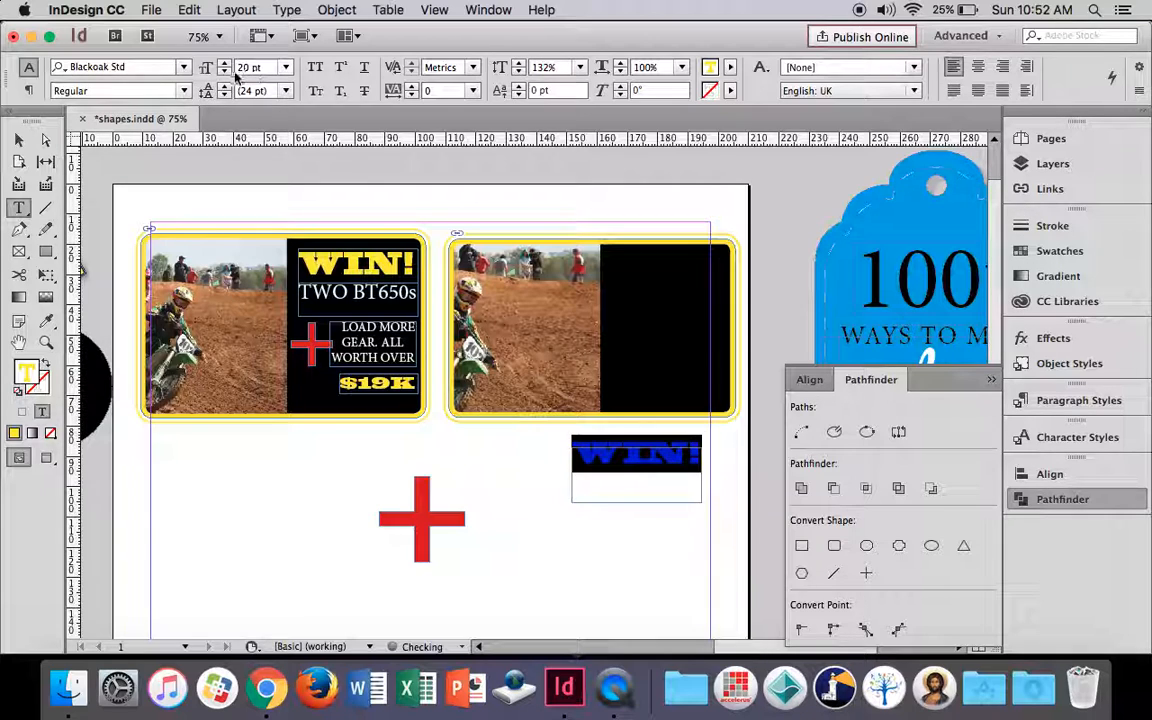
- Fit the WIN! text frame at the top of the right ad's black area, shift the photo slightly left and preview the layout
left_click(18, 140)
left_click_drag(636, 502, 652, 264)
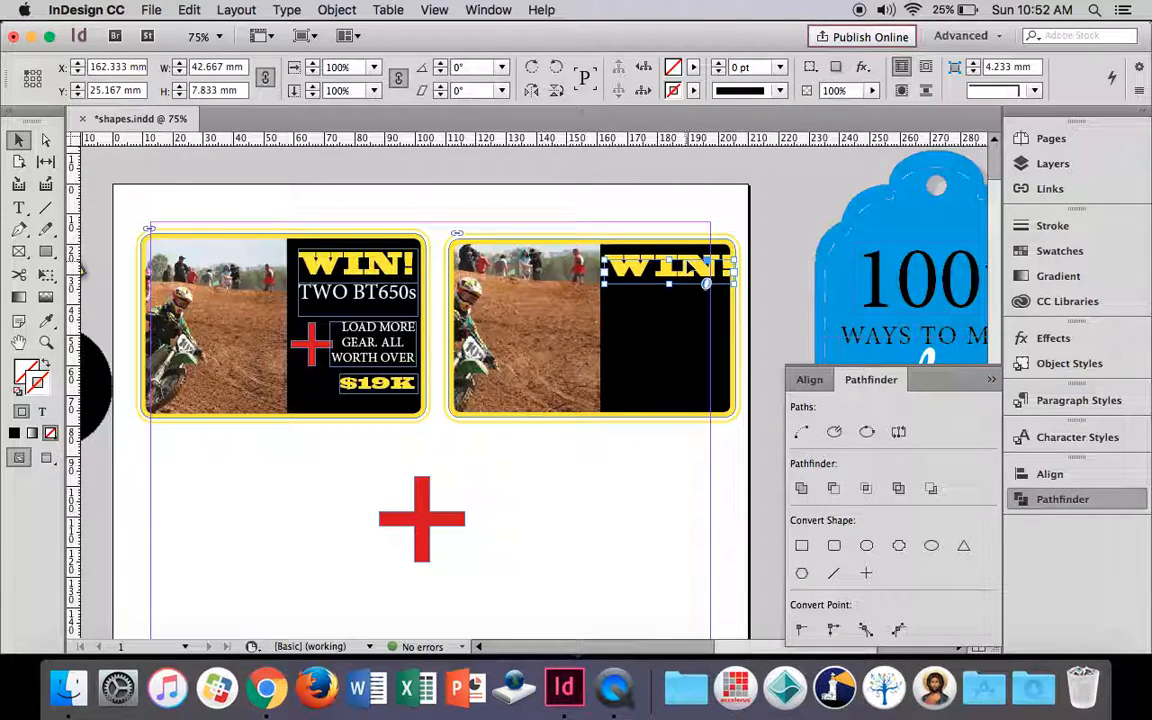
left_click_drag(590, 327, 556, 300)
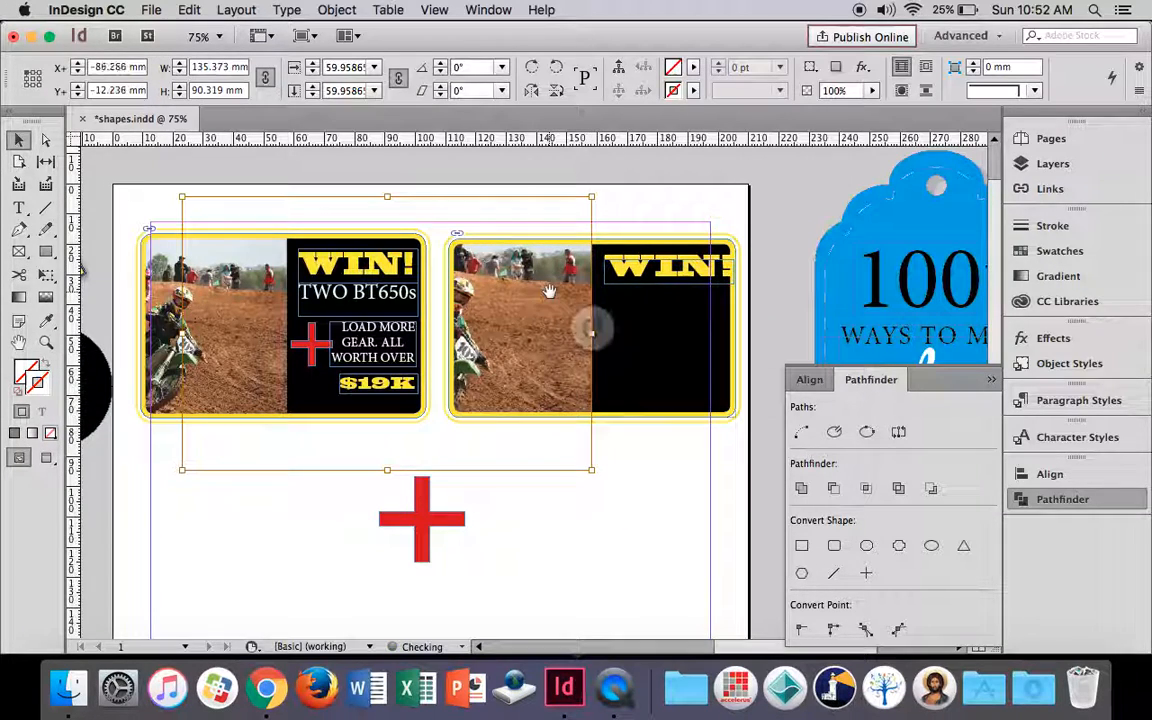
left_click(693, 265)
left_click_drag(695, 264, 688, 263)
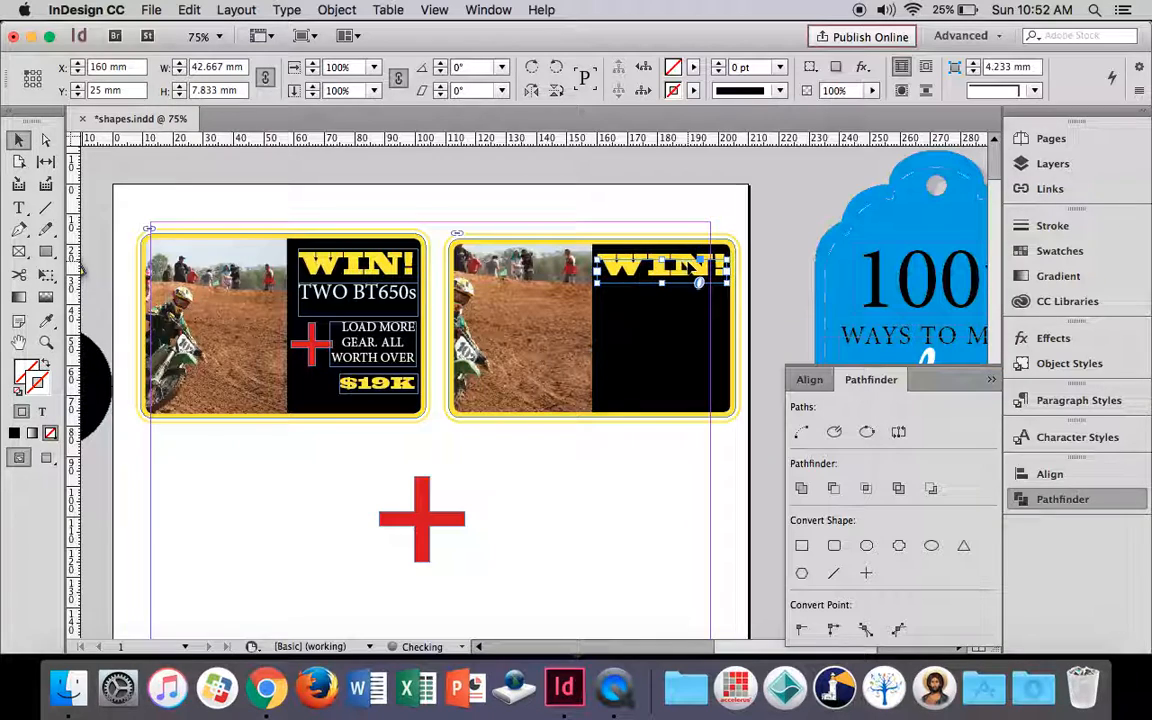
left_click(697, 213)
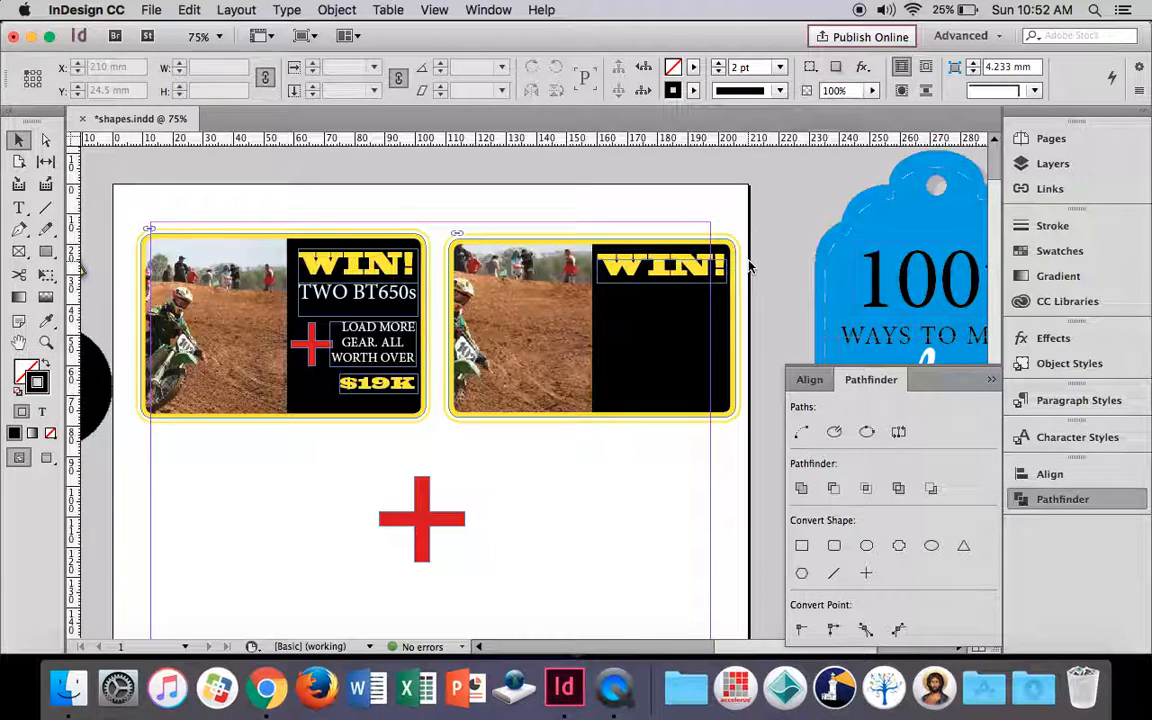
key("w")
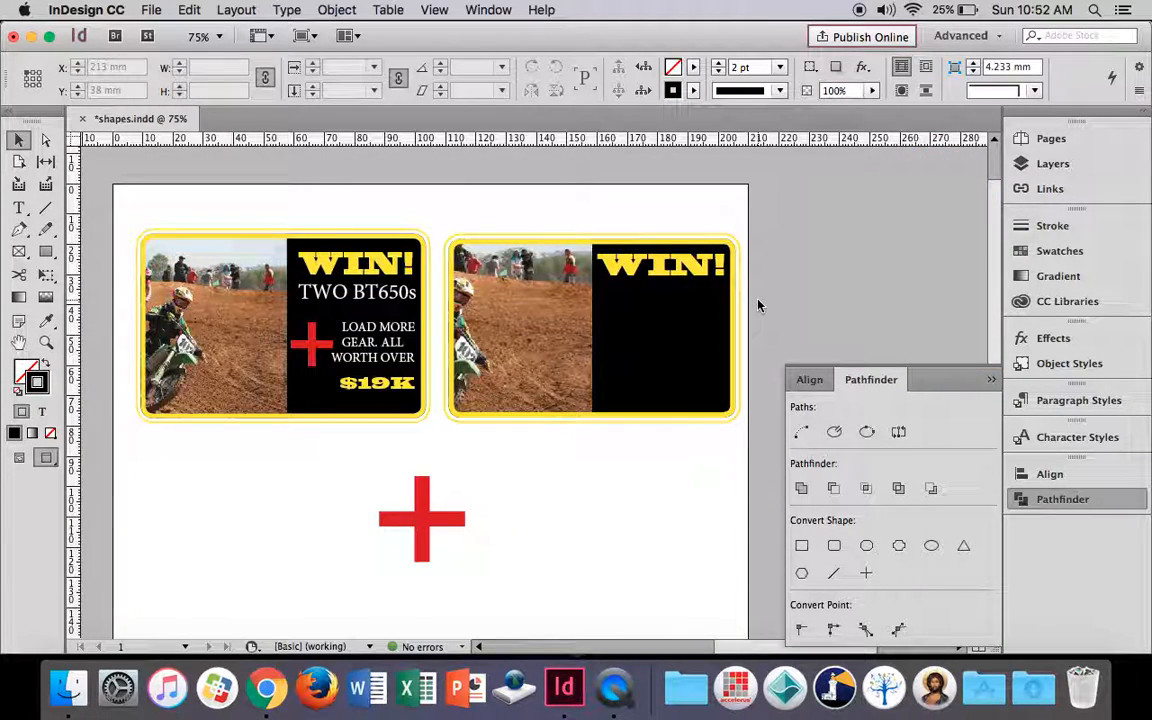
key("w")
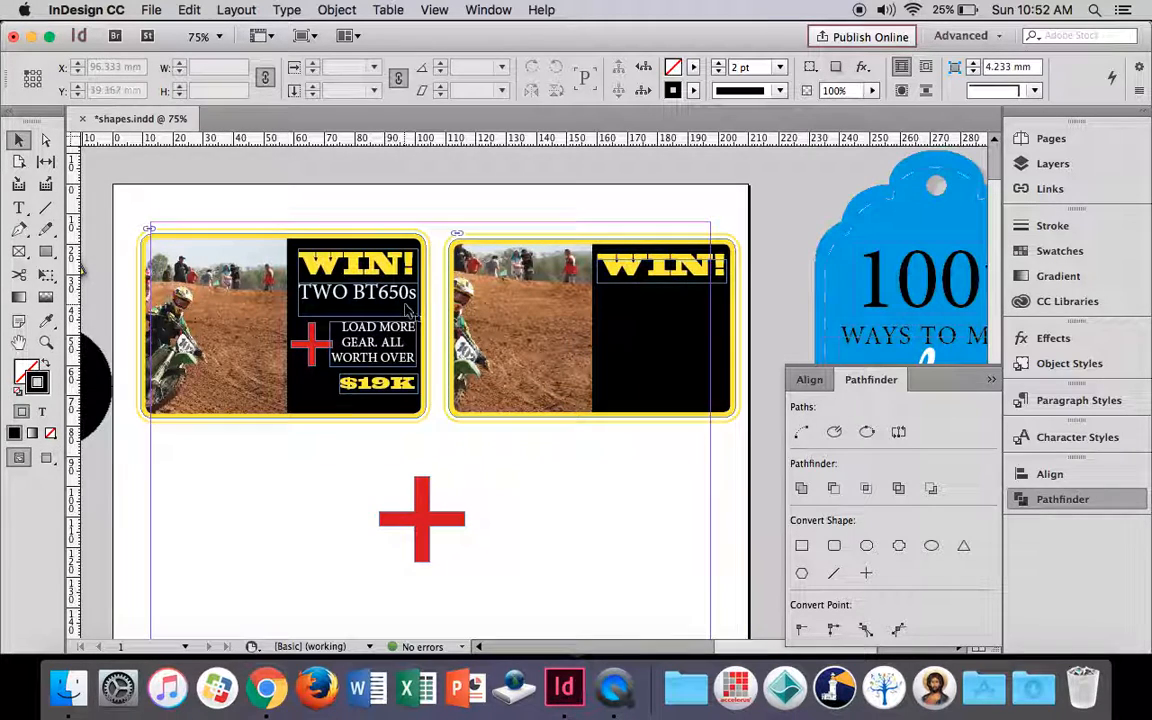
- Draw a text frame about 47 by 13 mm below the right ad and enter TWO BT650s in it
left_click(18, 207)
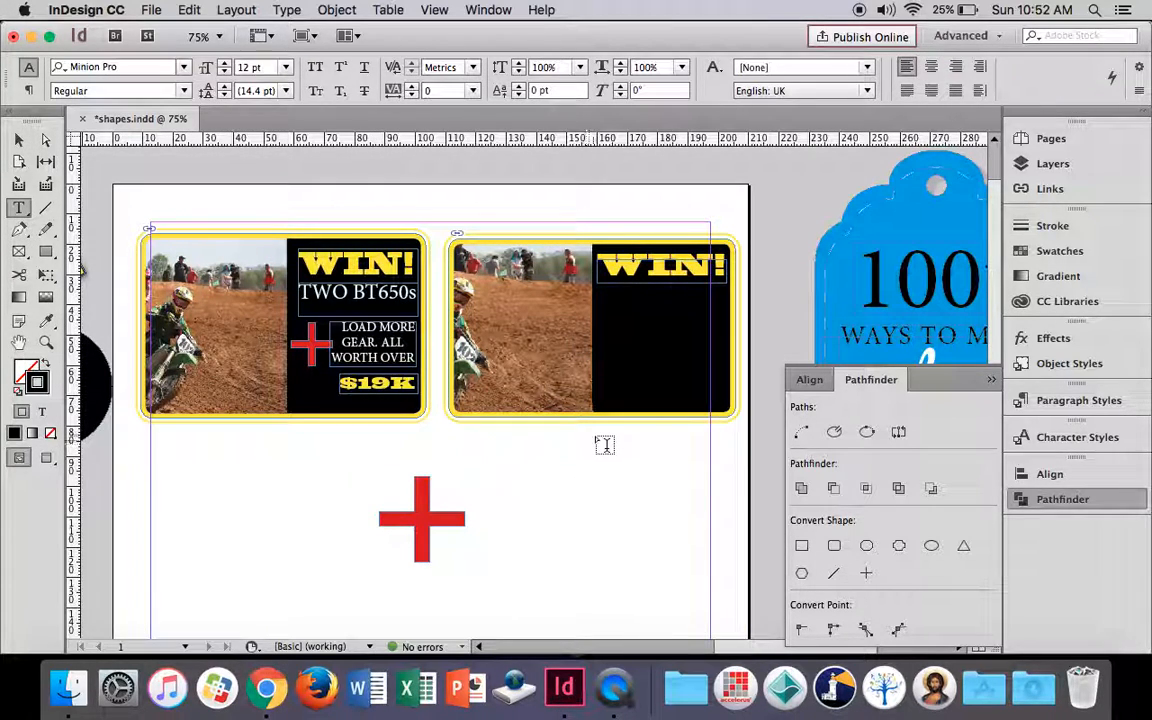
left_click_drag(597, 438, 741, 476)
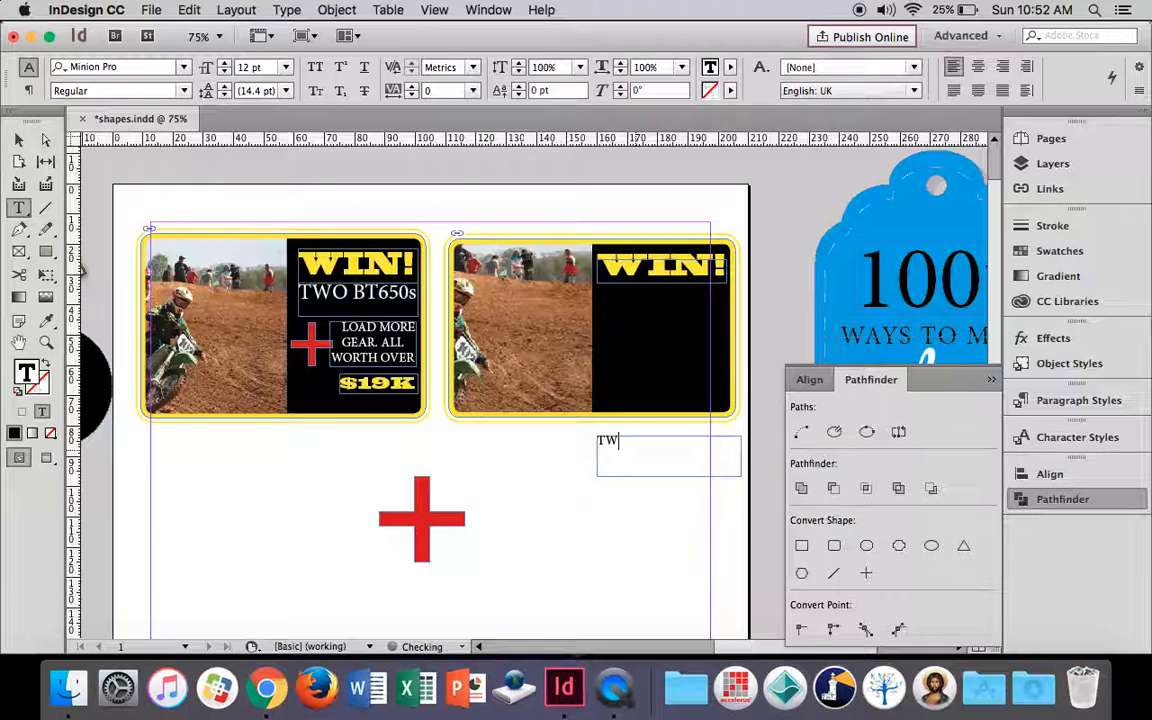
type("TWO BT650s")
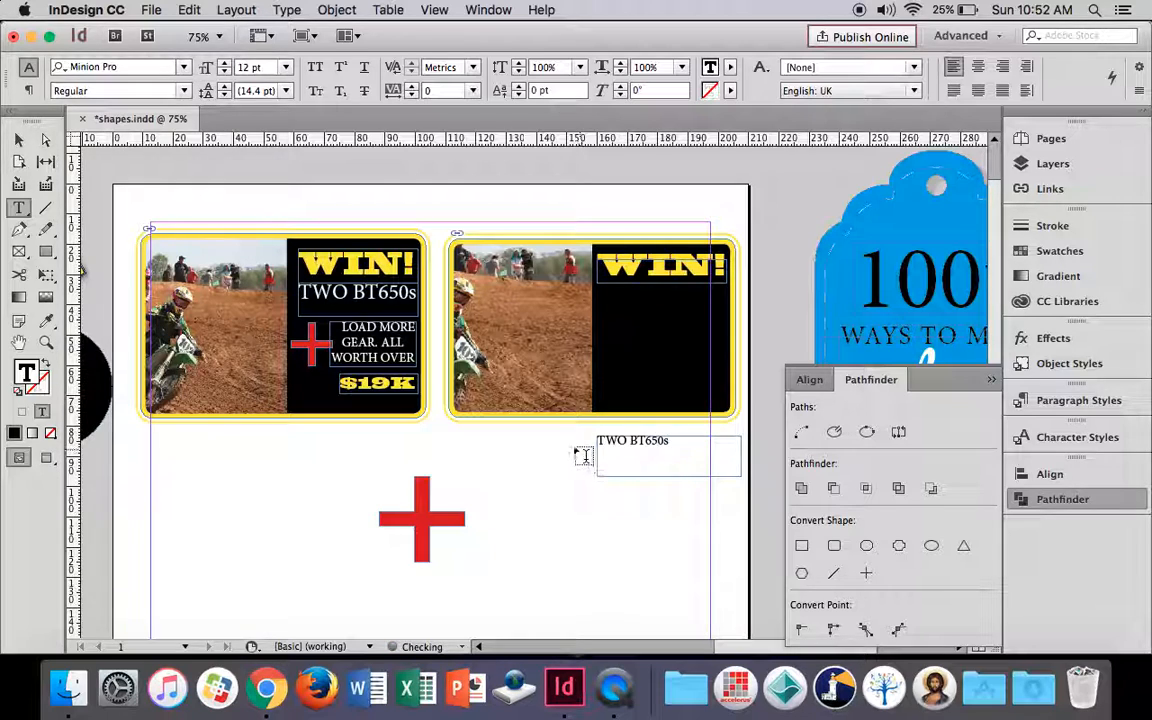
- Set the TWO BT650s text to 20 pt with a tracking of 60
left_click_drag(676, 443, 594, 439)
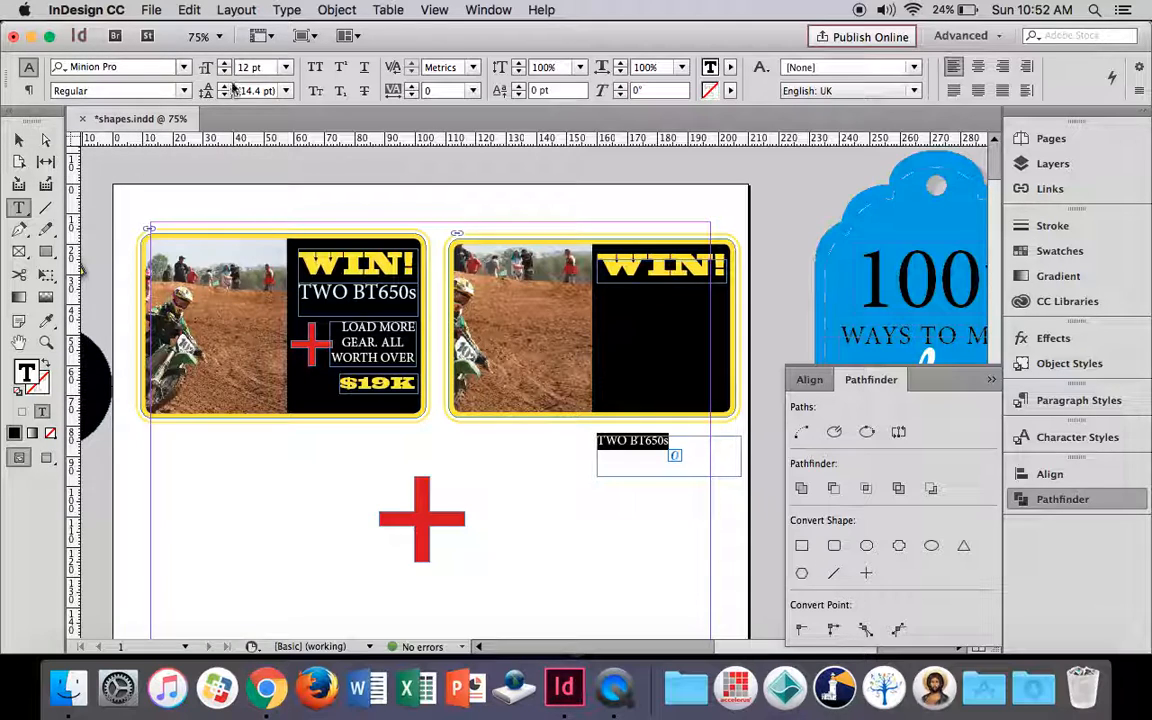
left_click(227, 64)
left_click(227, 64)
left_click(227, 64)
left_click(227, 64)
left_click(227, 64)
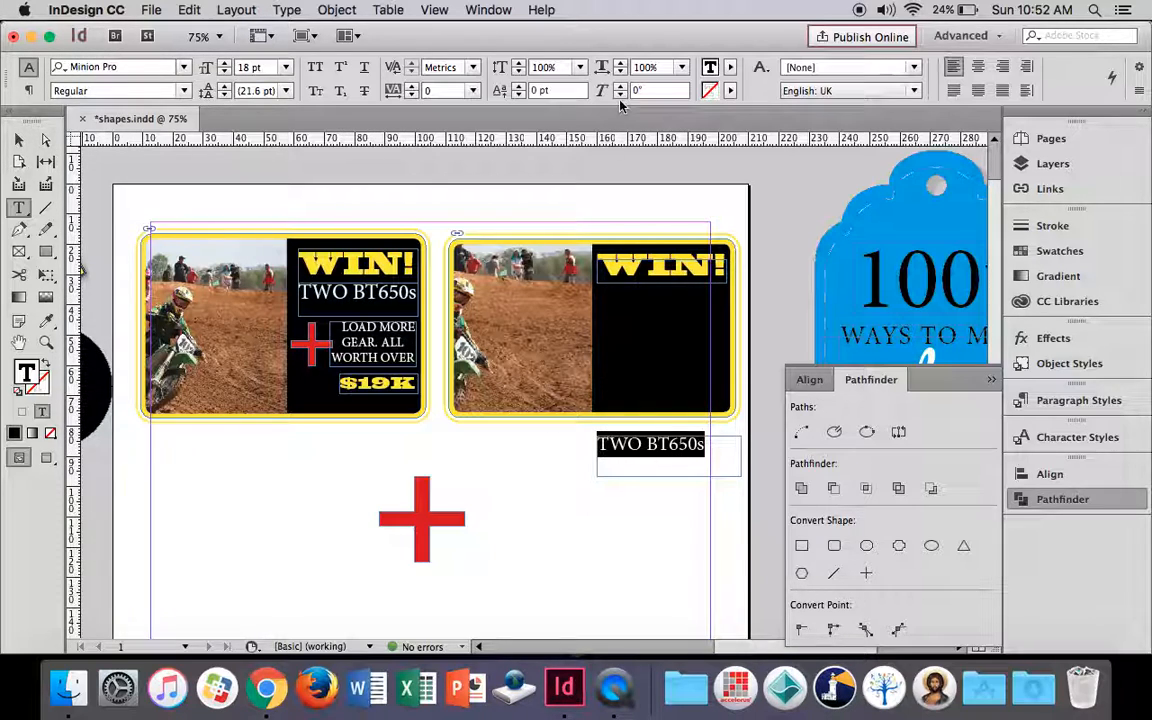
left_click(412, 87)
left_click(412, 87)
left_click(412, 87)
left_click(412, 87)
left_click(412, 87)
left_click(412, 87)
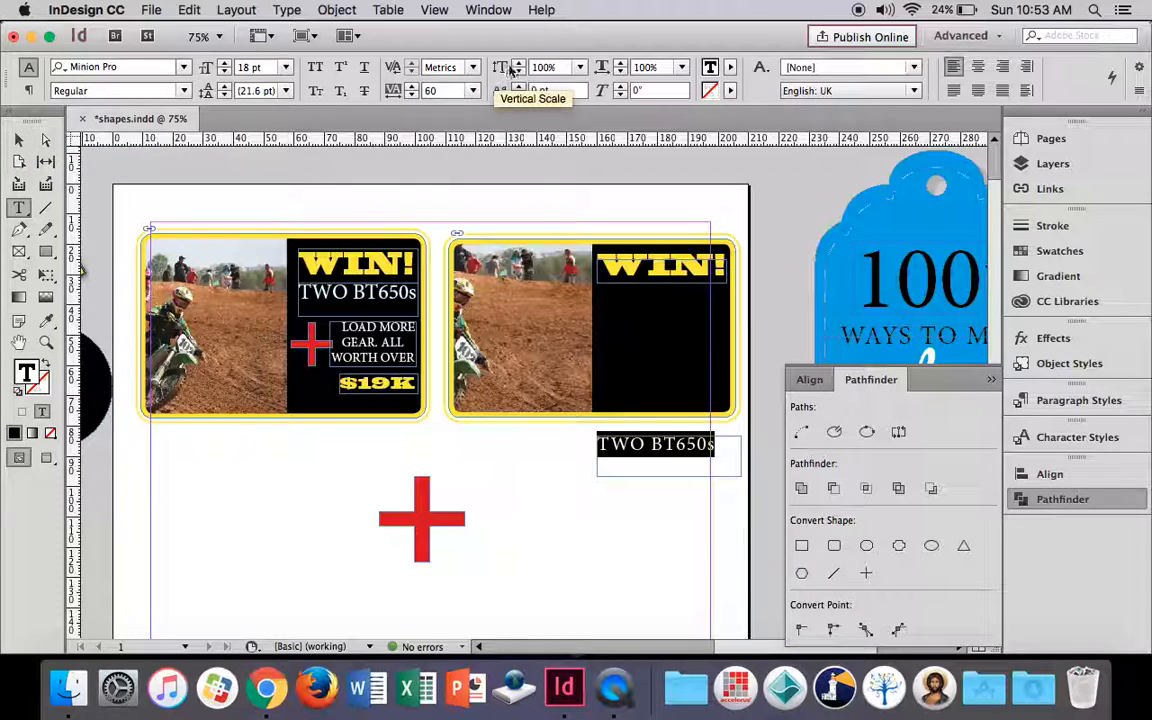
left_click(225, 63)
left_click(225, 63)
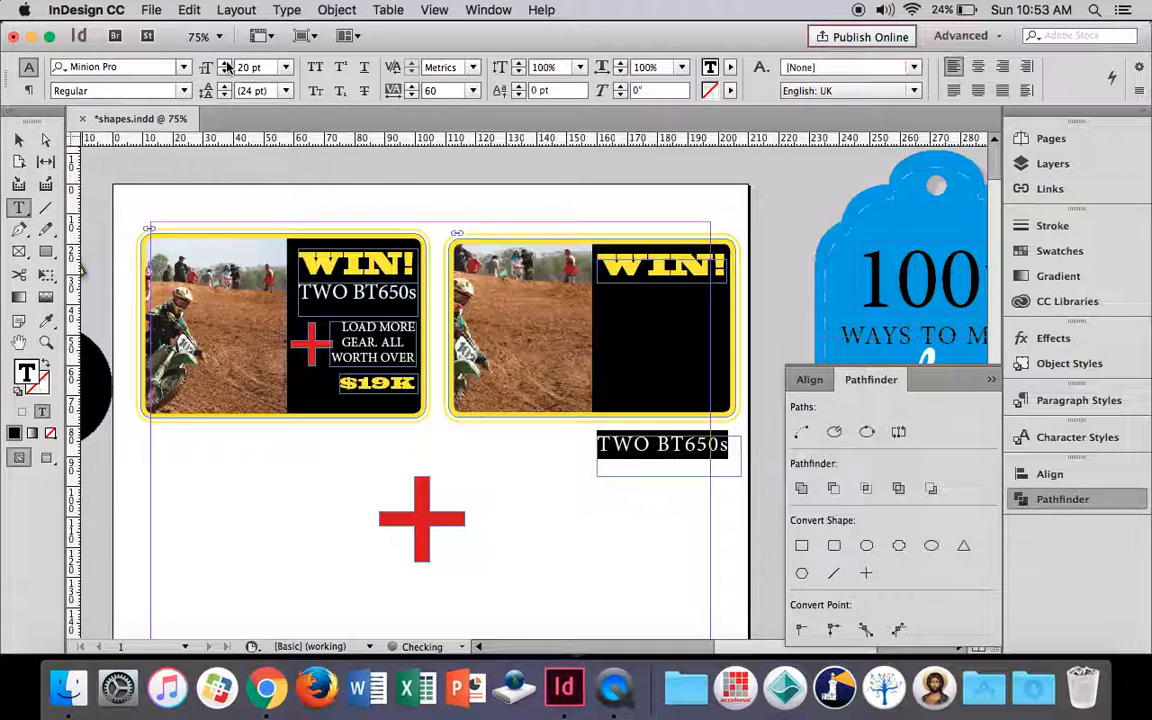
- Stretch the TWO BT650s text to a vertical scale of 108%
left_click(519, 63)
left_click(519, 63)
left_click(519, 63)
left_click(519, 63)
left_click(519, 63)
left_click(519, 63)
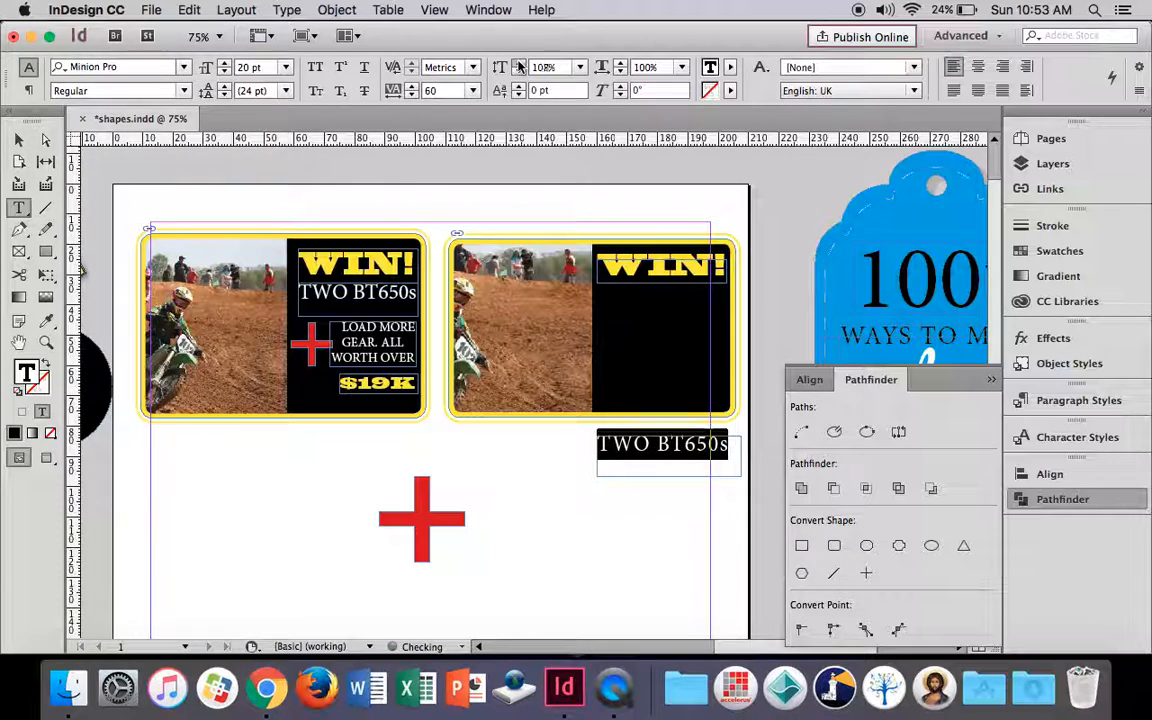
- Move the TWO BT650s frame under WIN! in the right ad and colour its text with the Paper swatch
left_click(19, 140)
left_click_drag(666, 442, 584, 296)
double_click(661, 296)
left_click(731, 68)
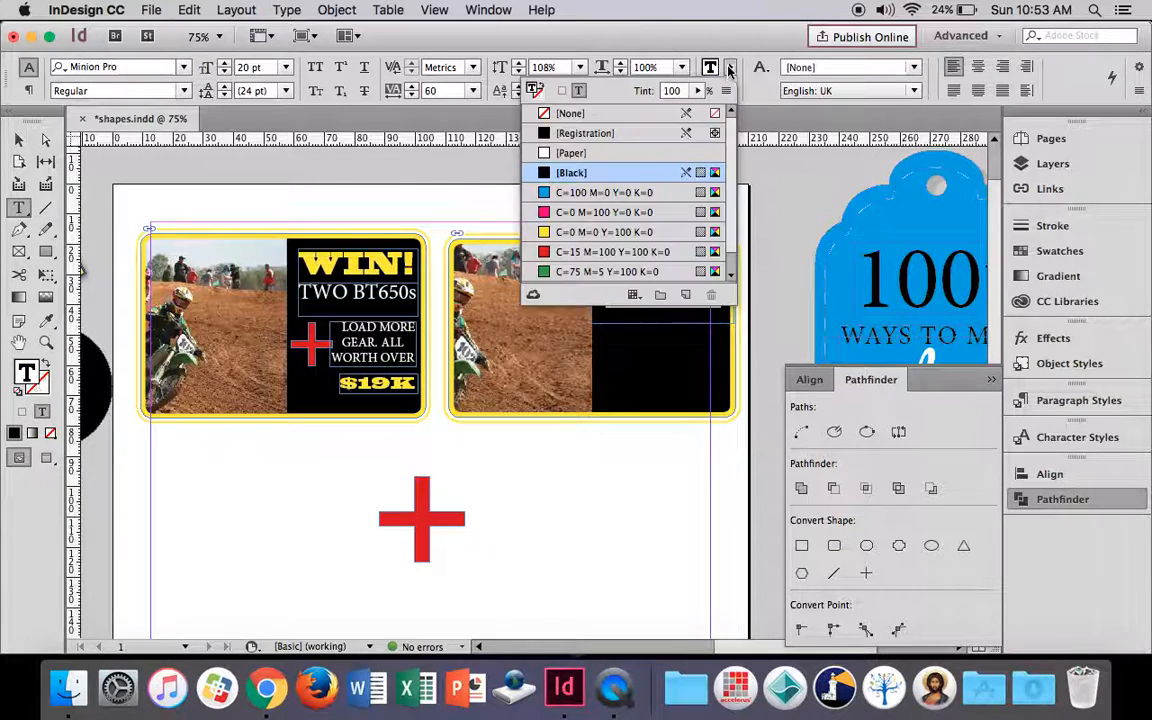
left_click(584, 153)
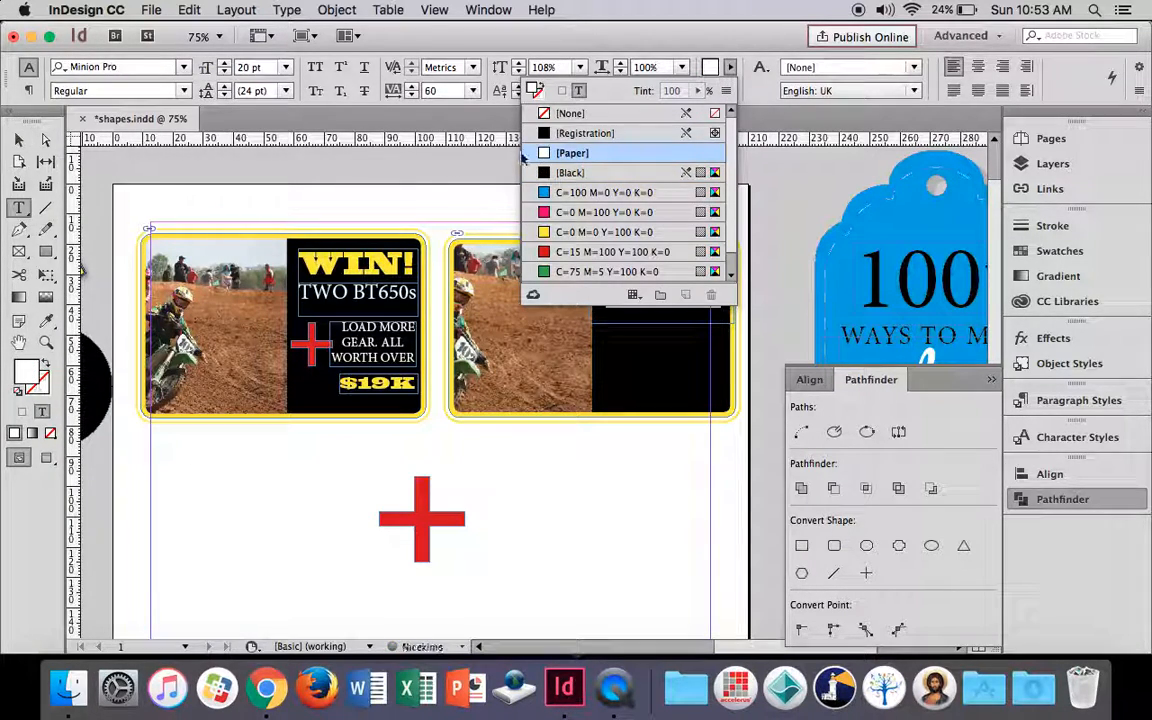
left_click(19, 141)
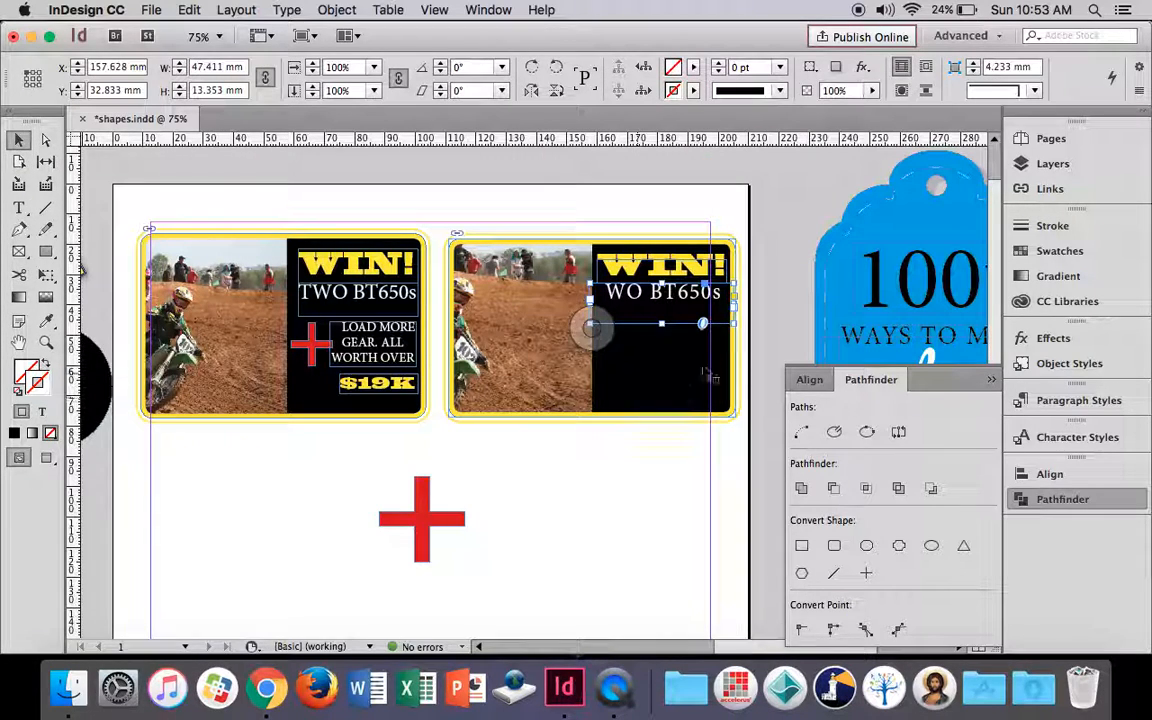
- Colour the initial T of TWO BT650s with the Paper swatch and align its frame beneath WIN! in the right ad
mouse_move(627, 301)
left_mouse_down()
mouse_move(577, 306)
mouse_move(643, 298)
left_mouse_up()
double_click(632, 291)
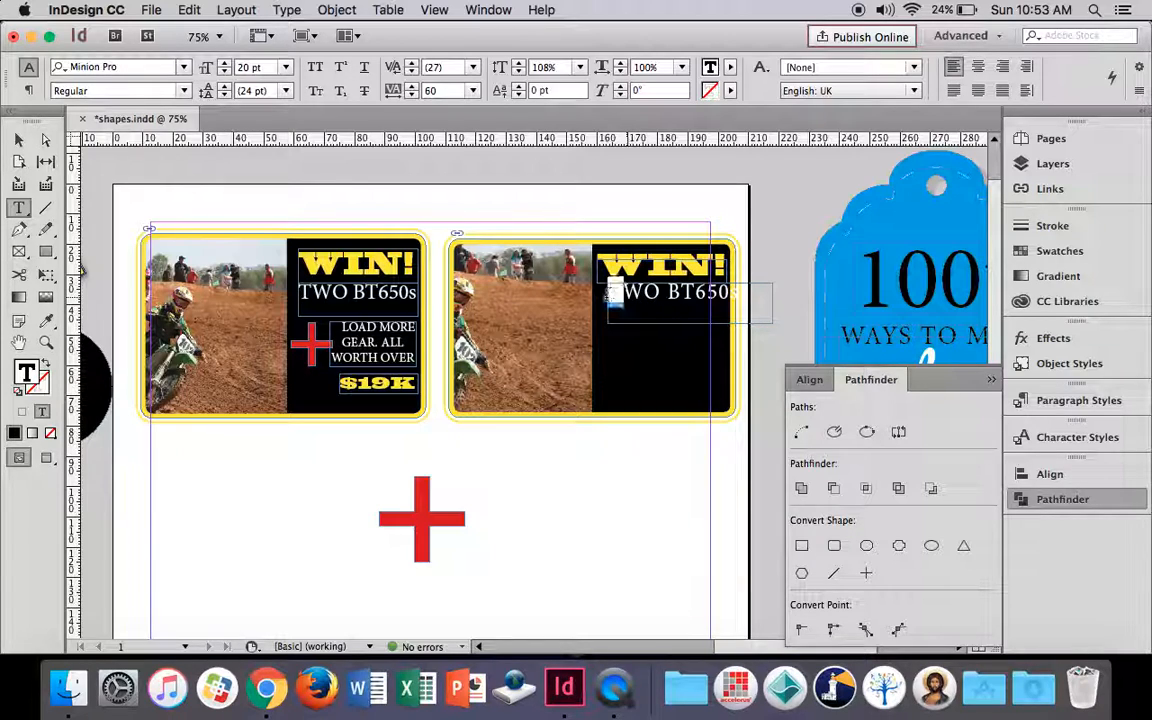
left_click(731, 68)
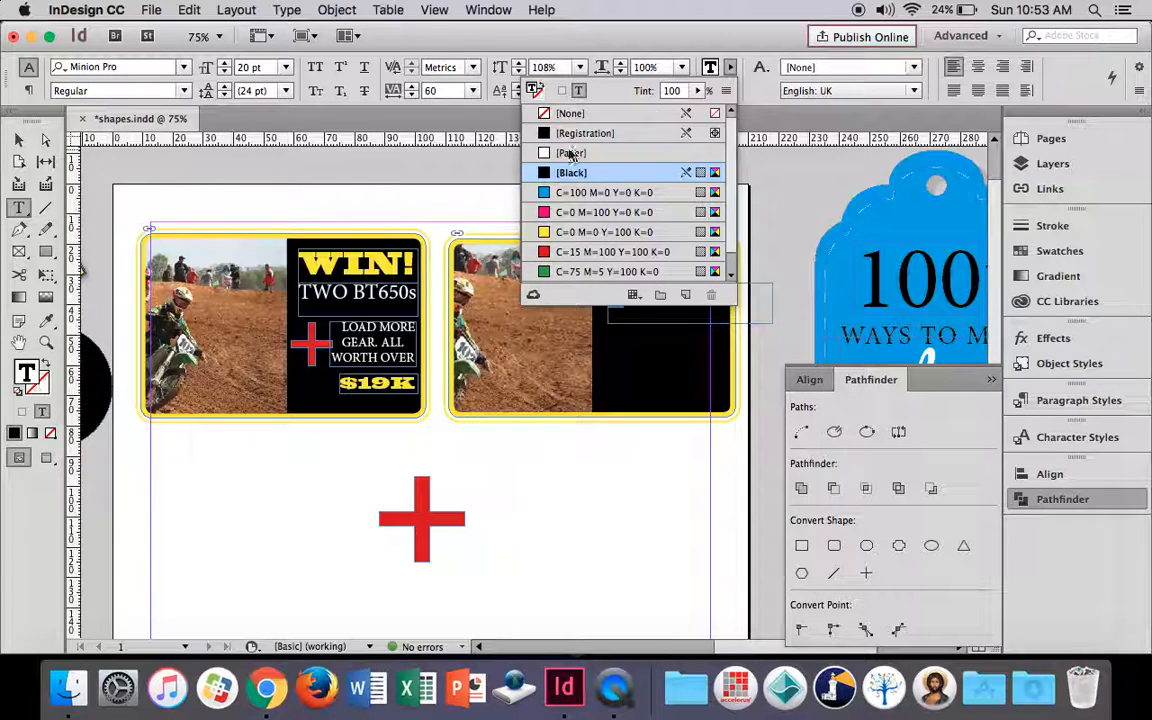
left_click(572, 153)
key("Escape")
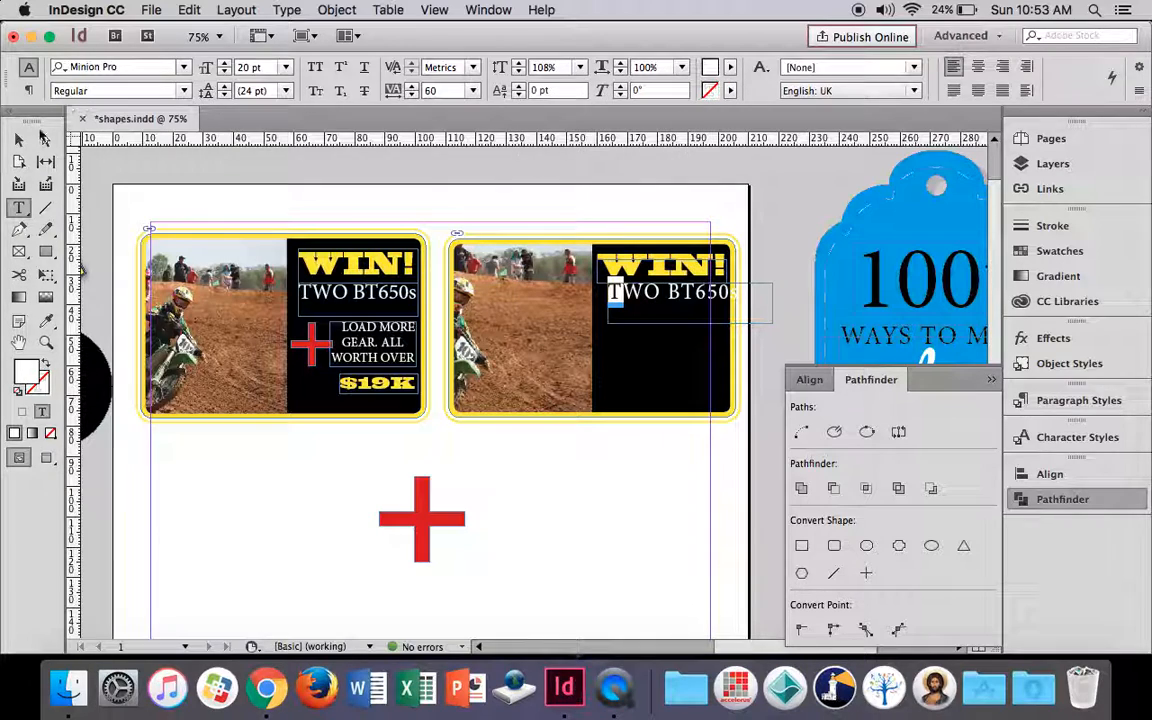
key("Escape")
left_click_drag(646, 298, 632, 299)
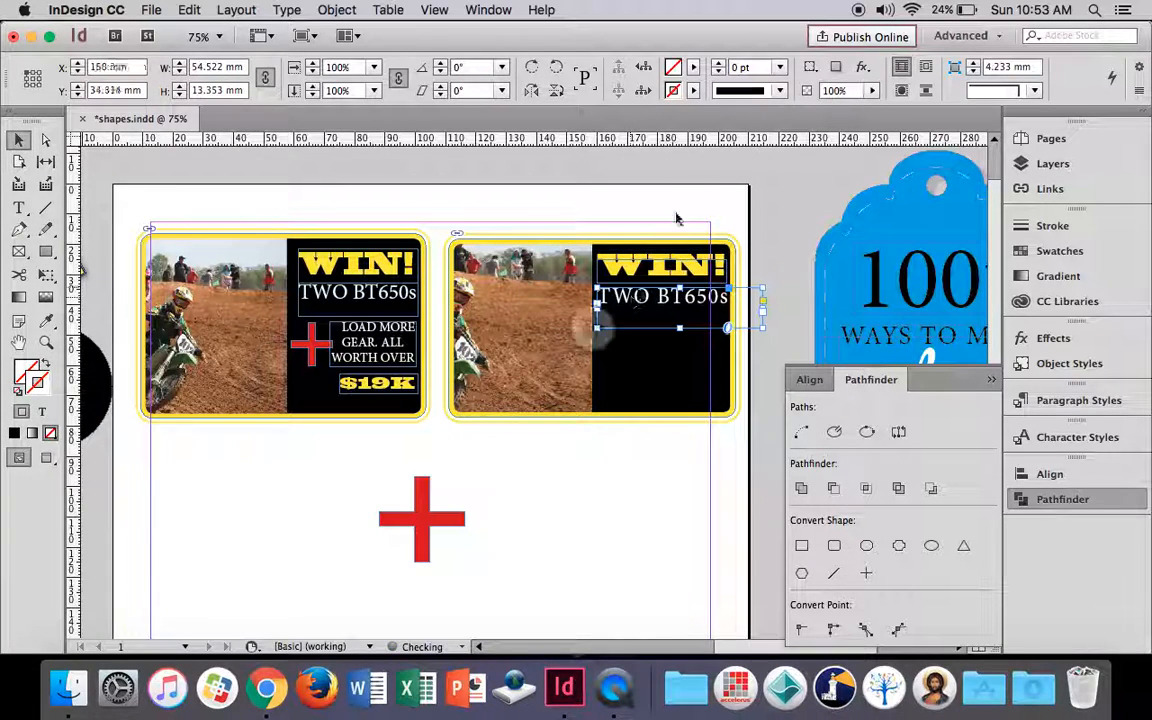
left_click(678, 219)
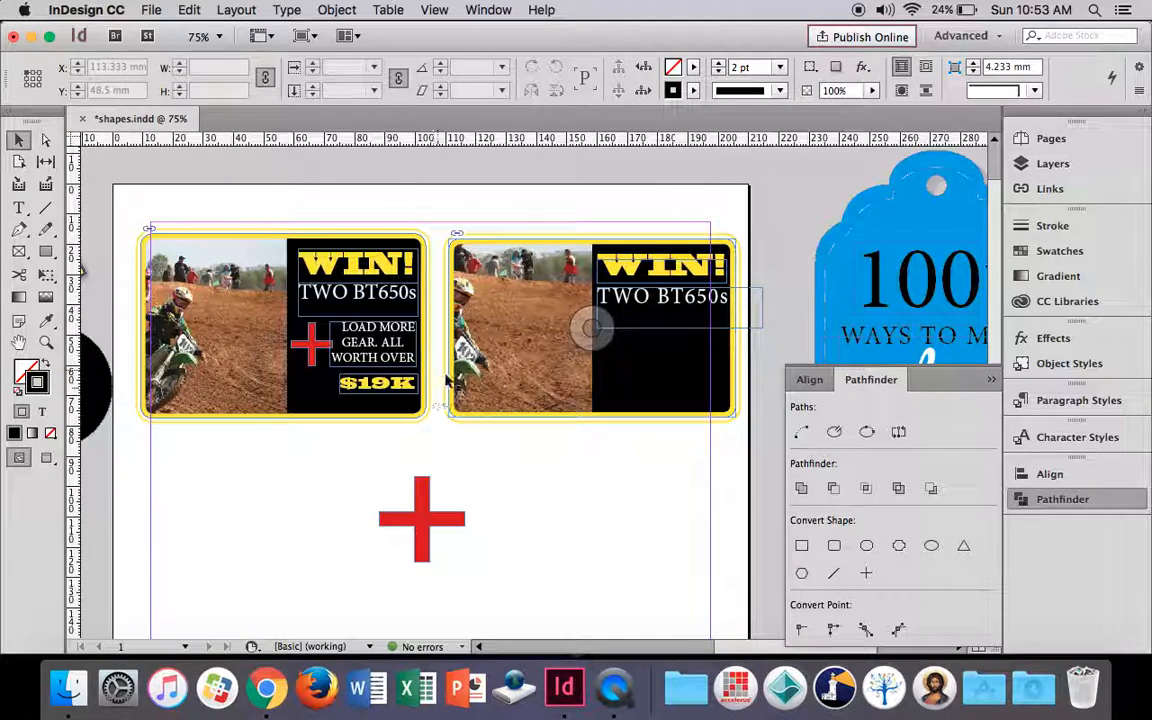
- Scale the red plus shape down to about 17.6 by 16.6 mm and place it below TWO BT650s in the right ad
left_click(424, 527)
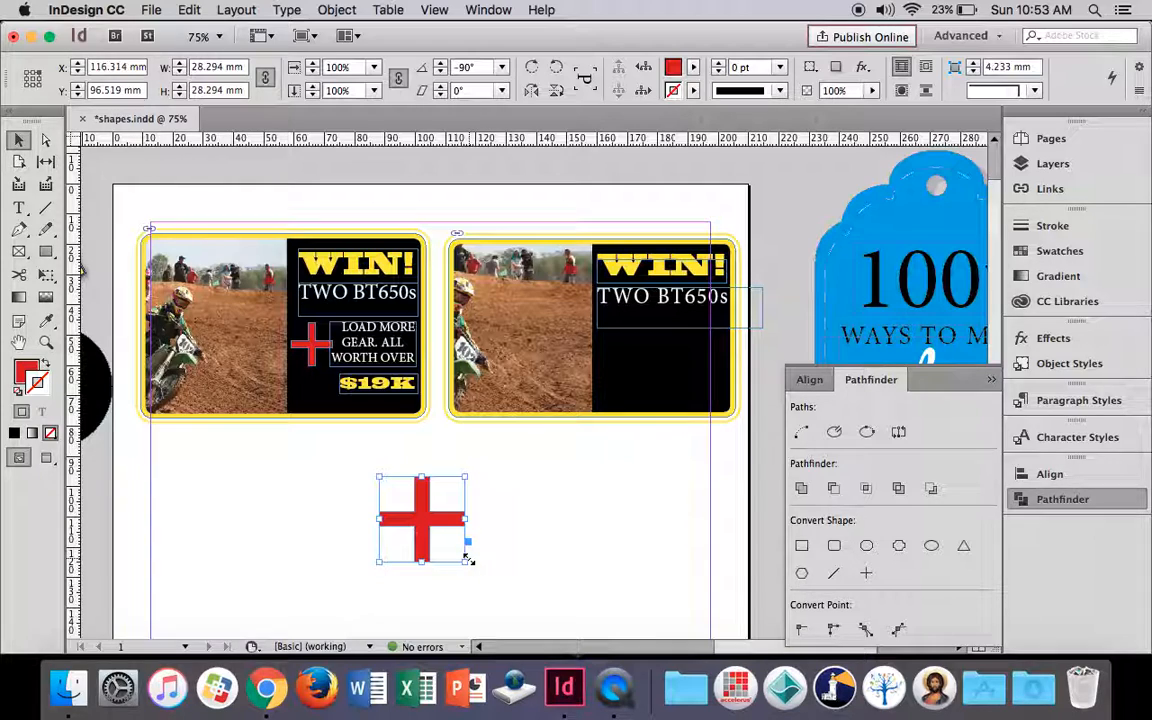
left_click_drag(466, 560, 426, 520)
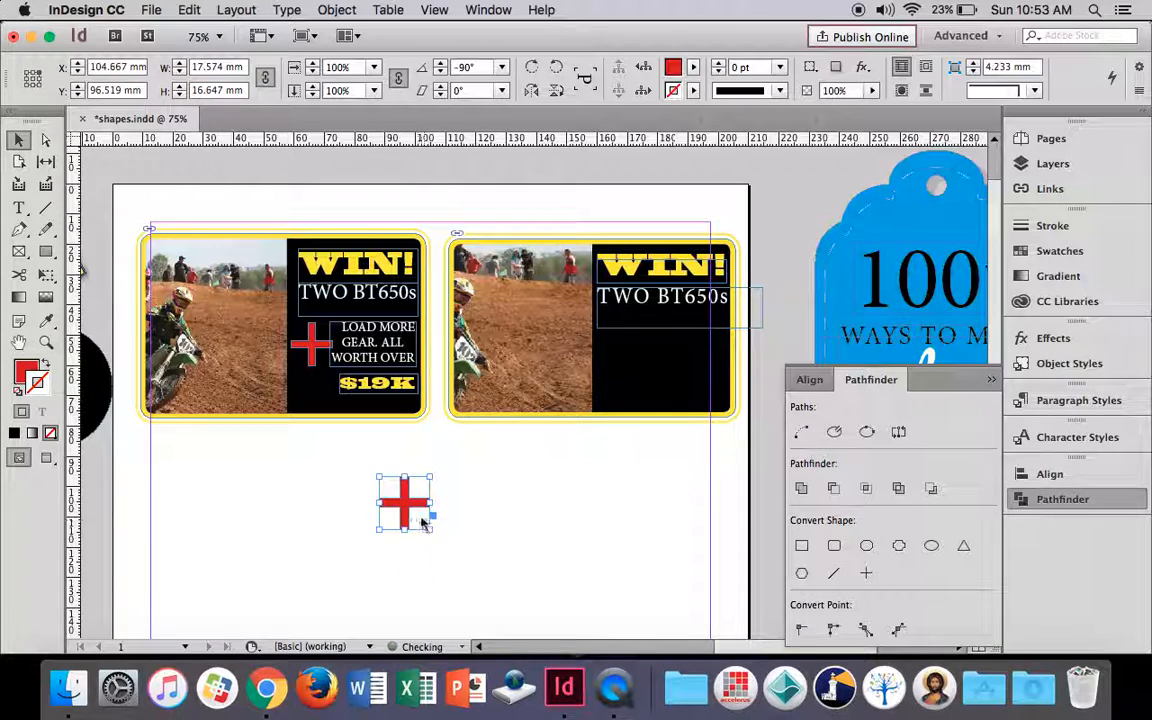
left_click_drag(430, 428, 629, 352)
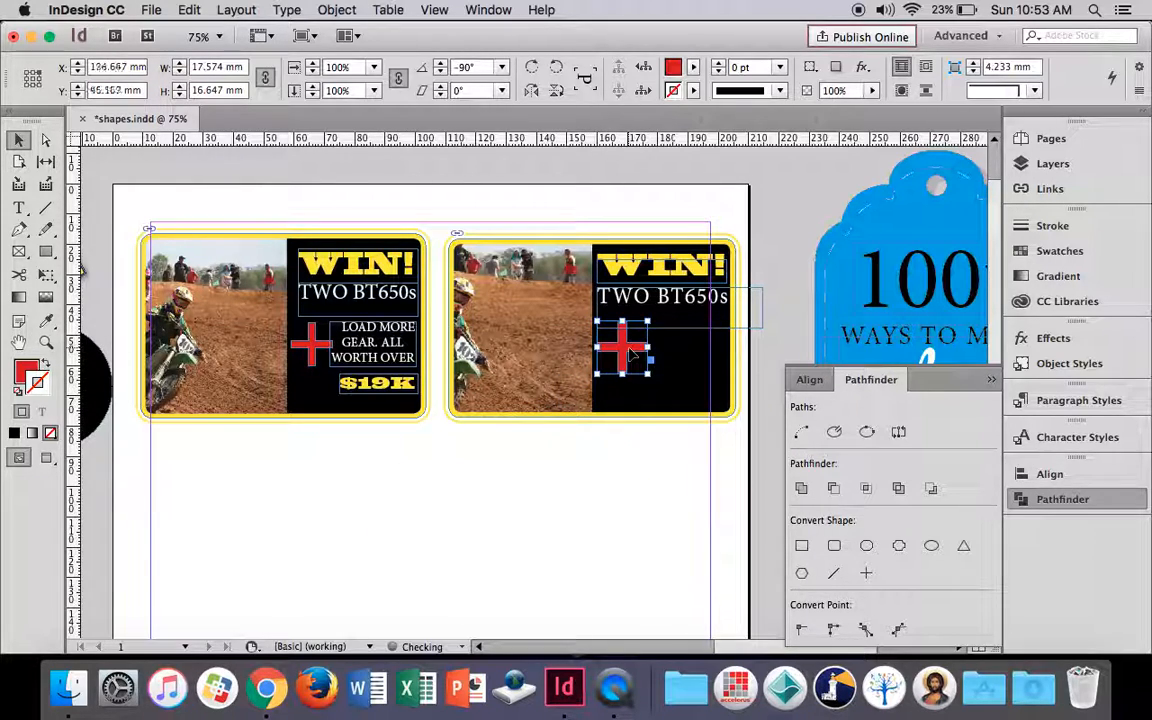
left_click(677, 357)
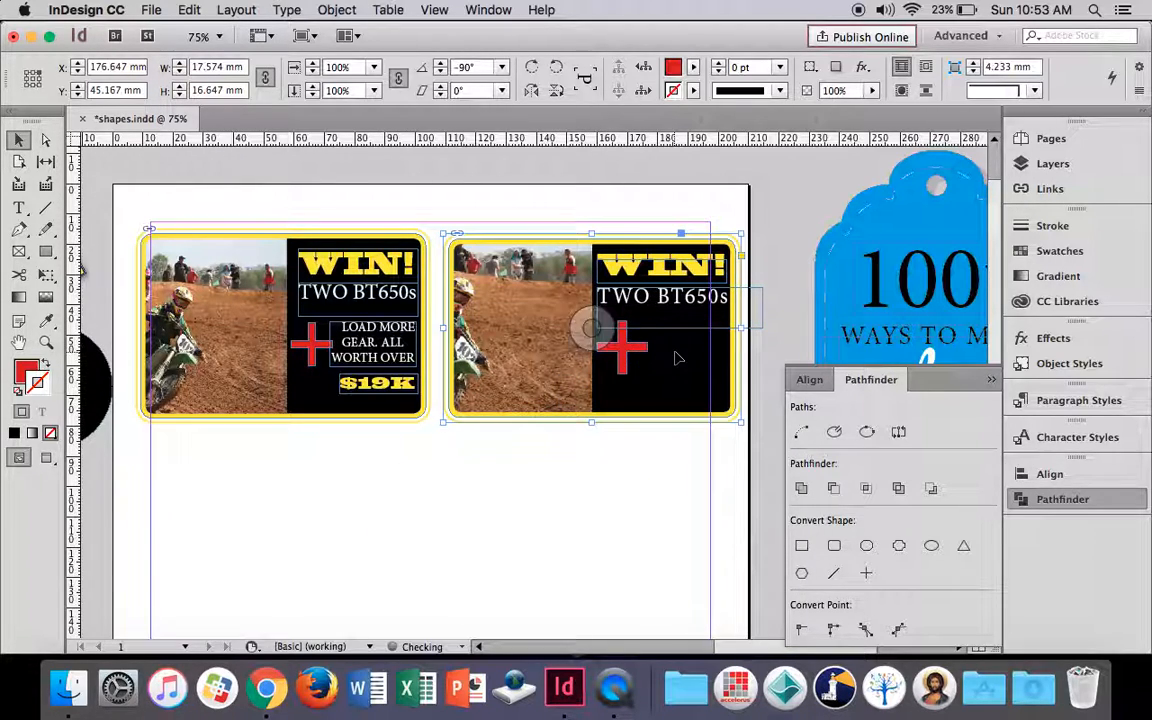
- Draw a text frame about 24 by 24 mm below the right ad and enter LOAD MORE GEAR. ALL WORTH OVER
left_click(20, 207)
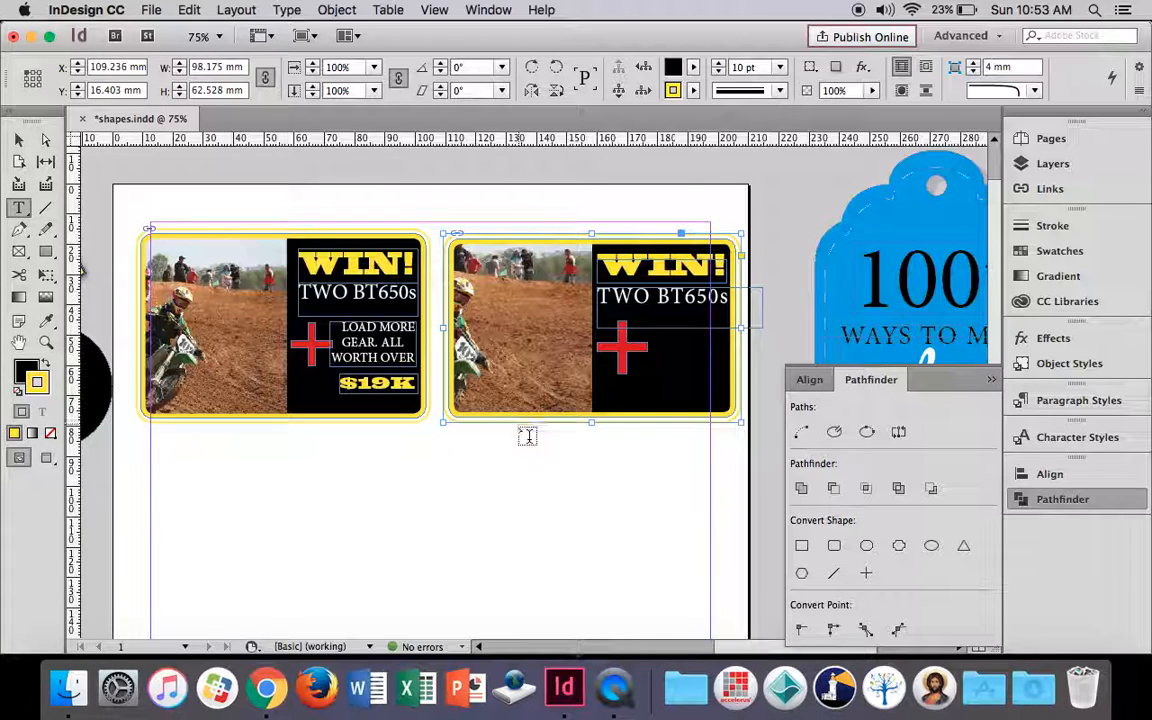
left_click_drag(653, 437, 727, 507)
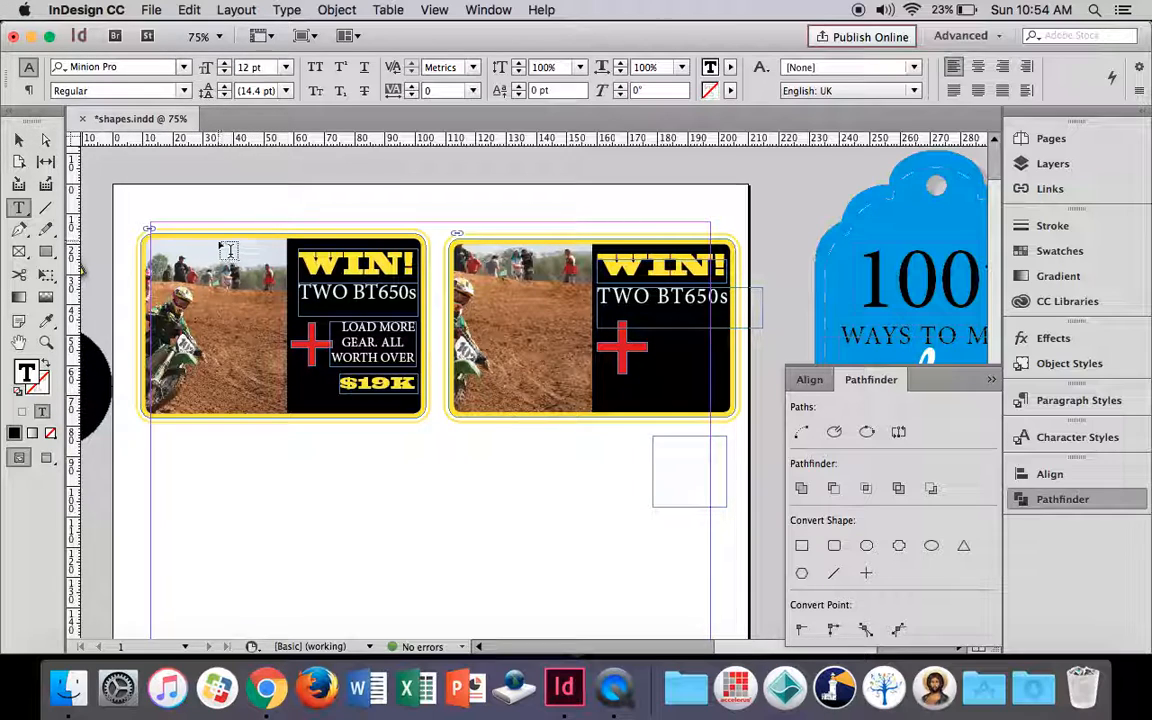
type("LO")
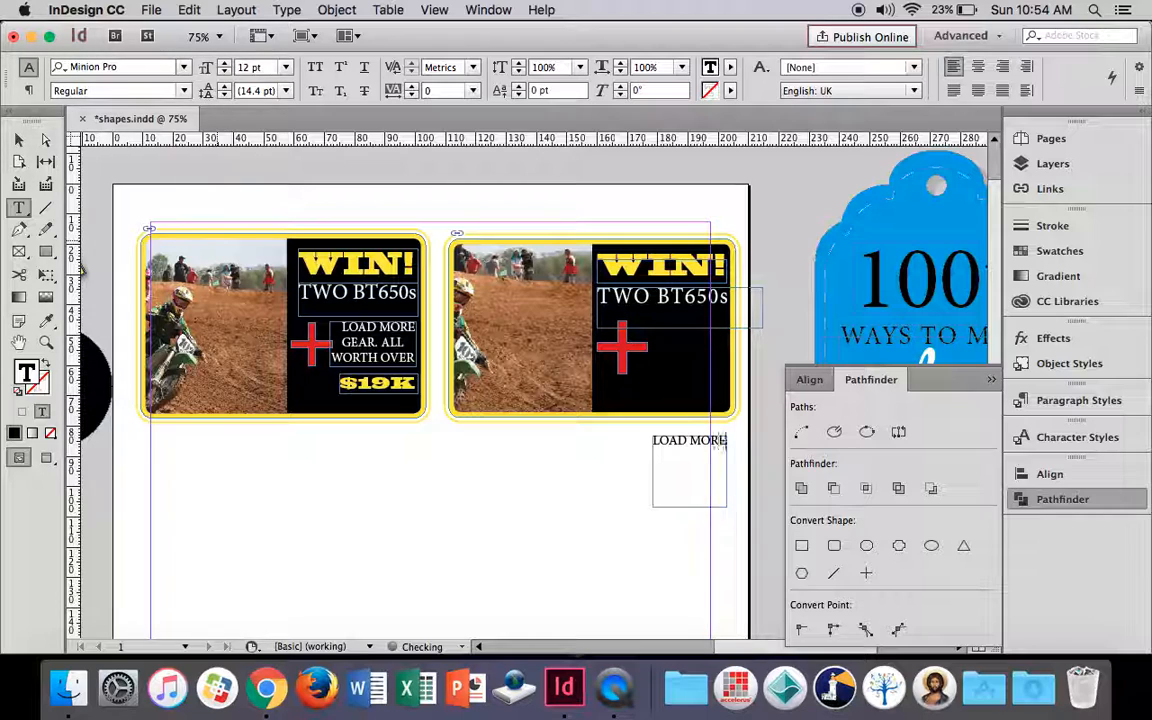
type("AD MORE")
key("Return")
type("GEAR. A")
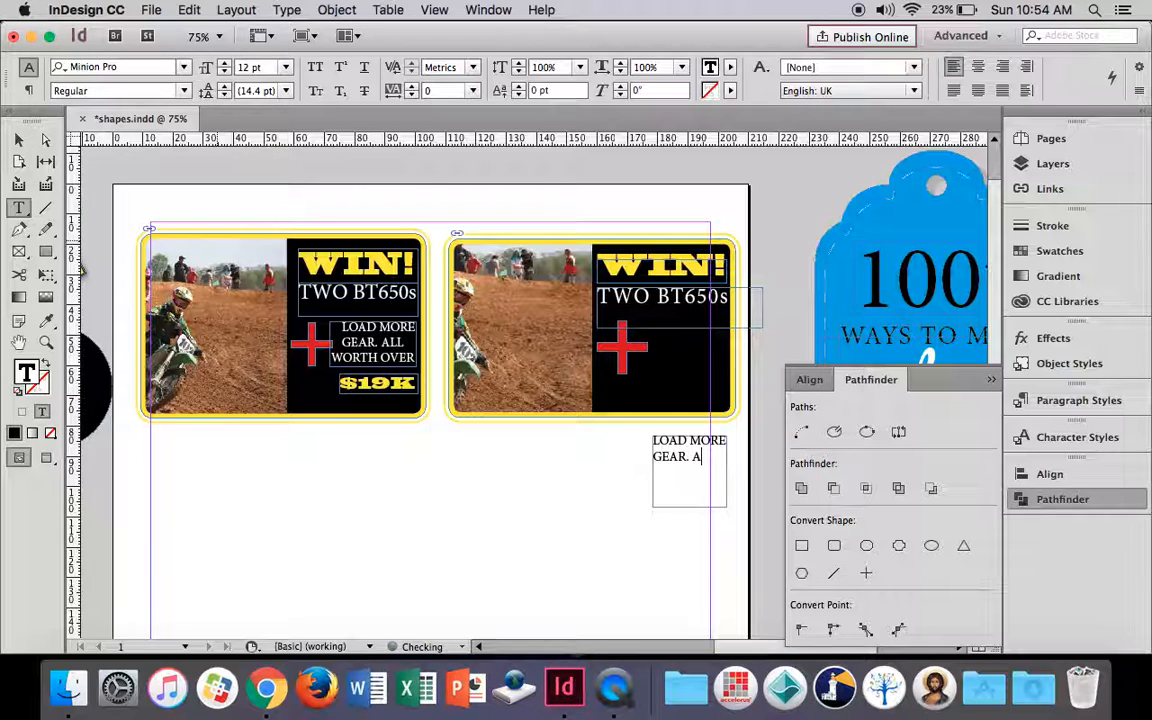
type("LL WORT")
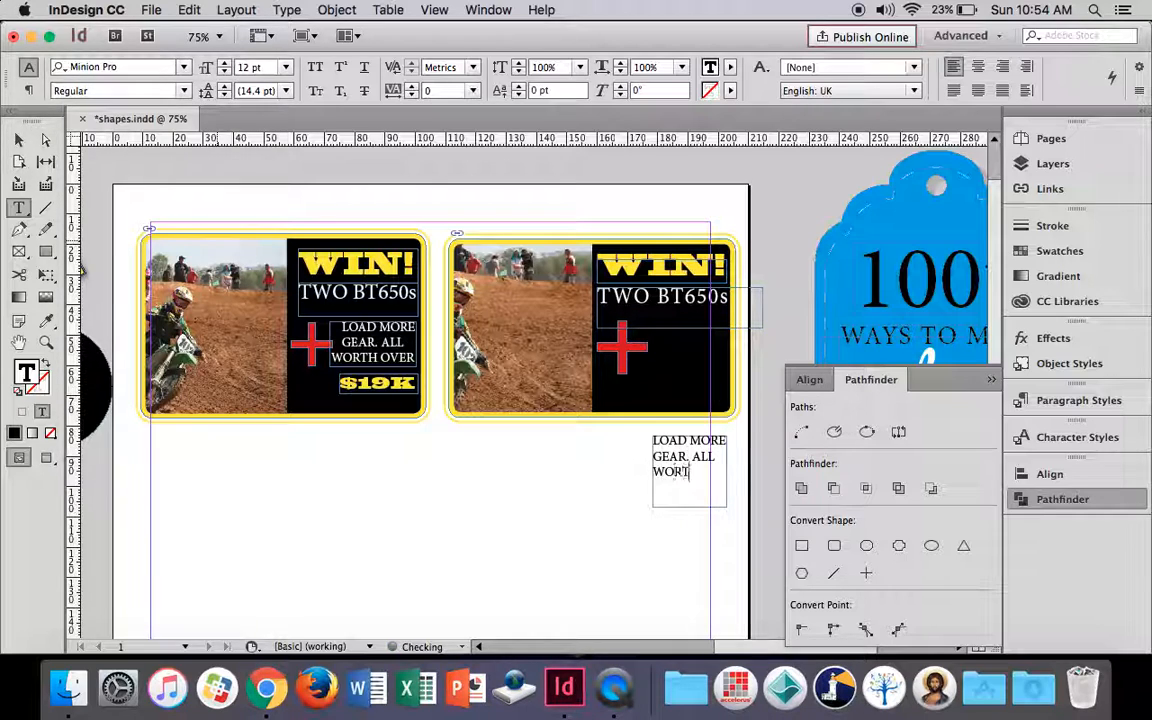
type("H OVER")
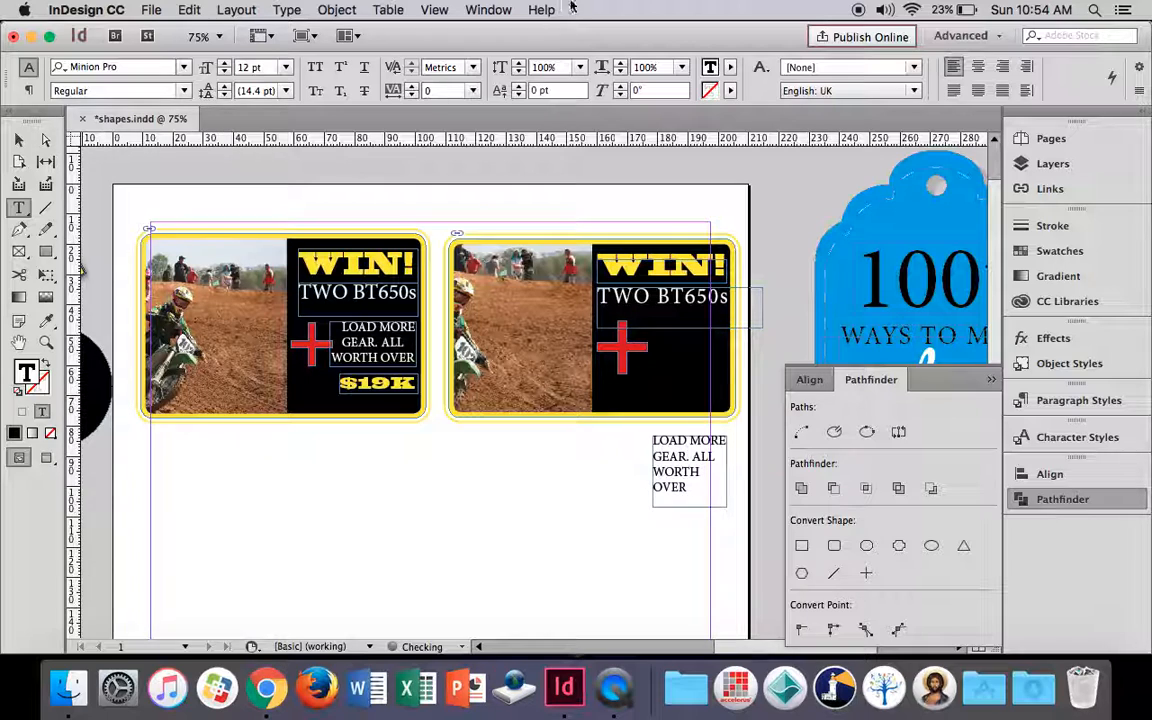
- Widen the LOAD MORE text frame to about 30 mm and centre all of its text
left_click(19, 140)
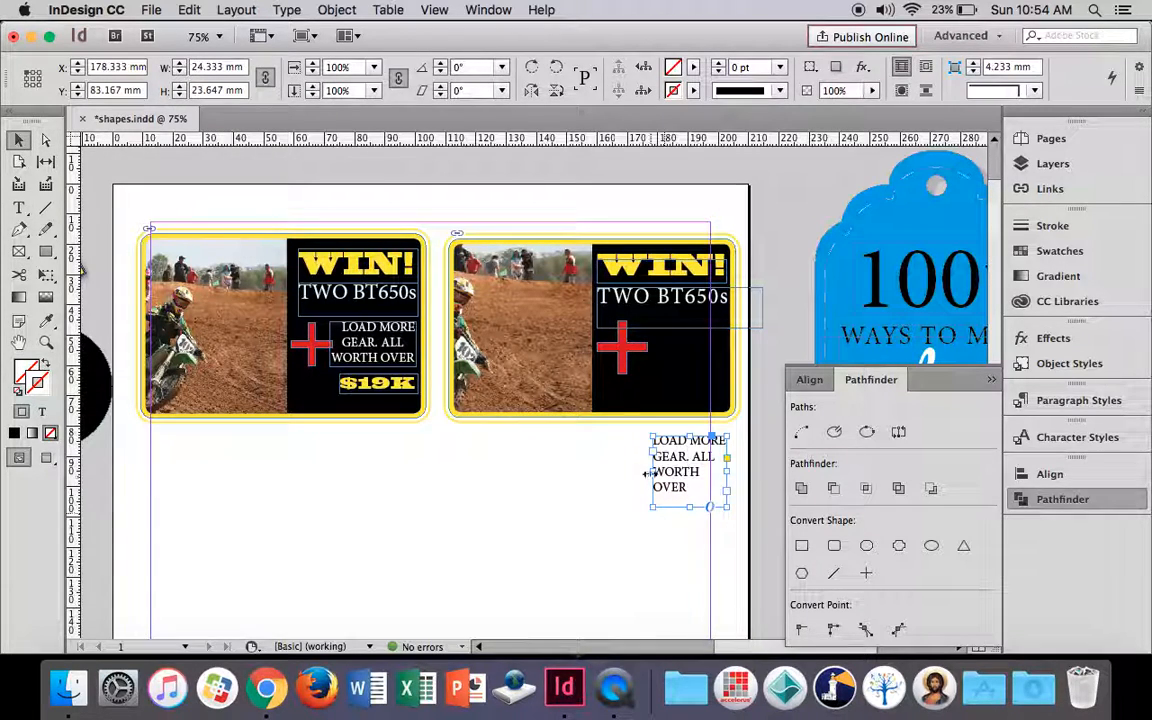
left_click_drag(652, 474, 635, 475)
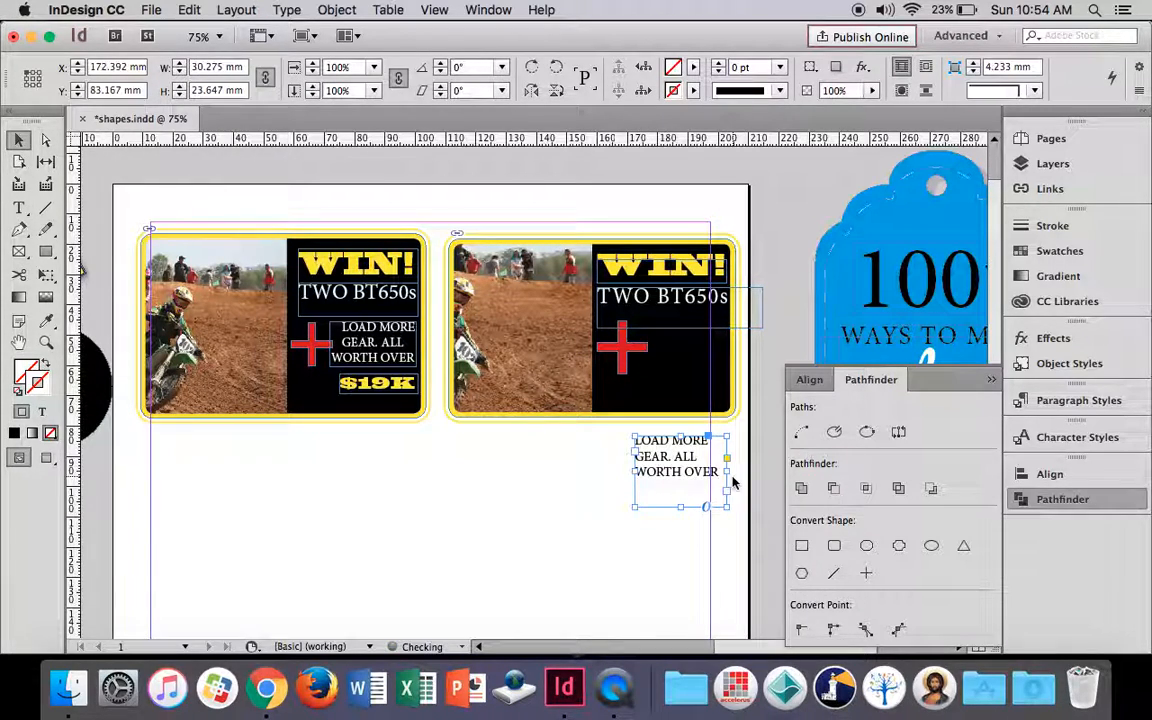
double_click(716, 476)
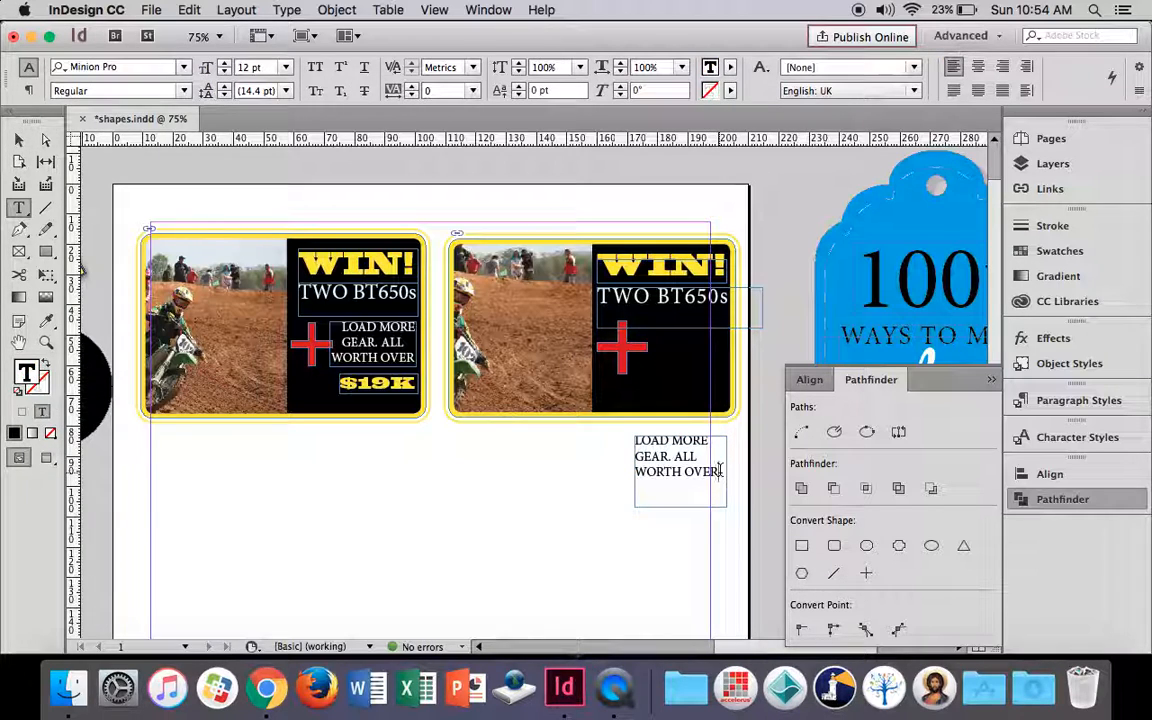
key("super+a")
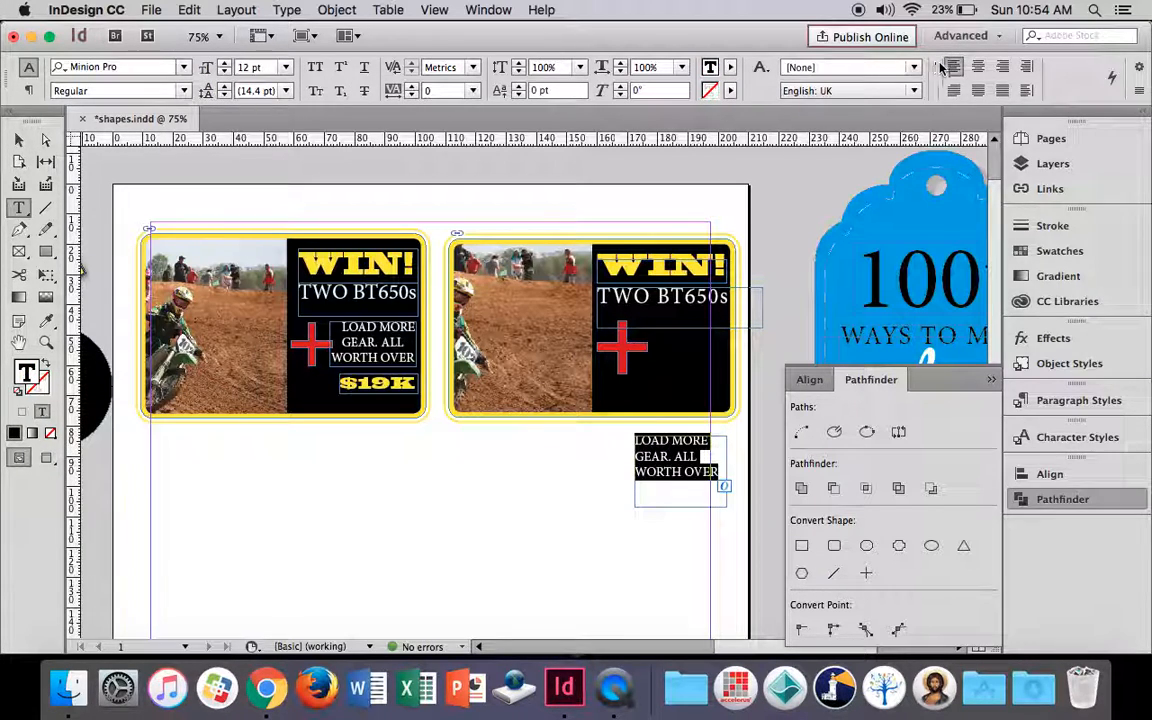
left_click(978, 67)
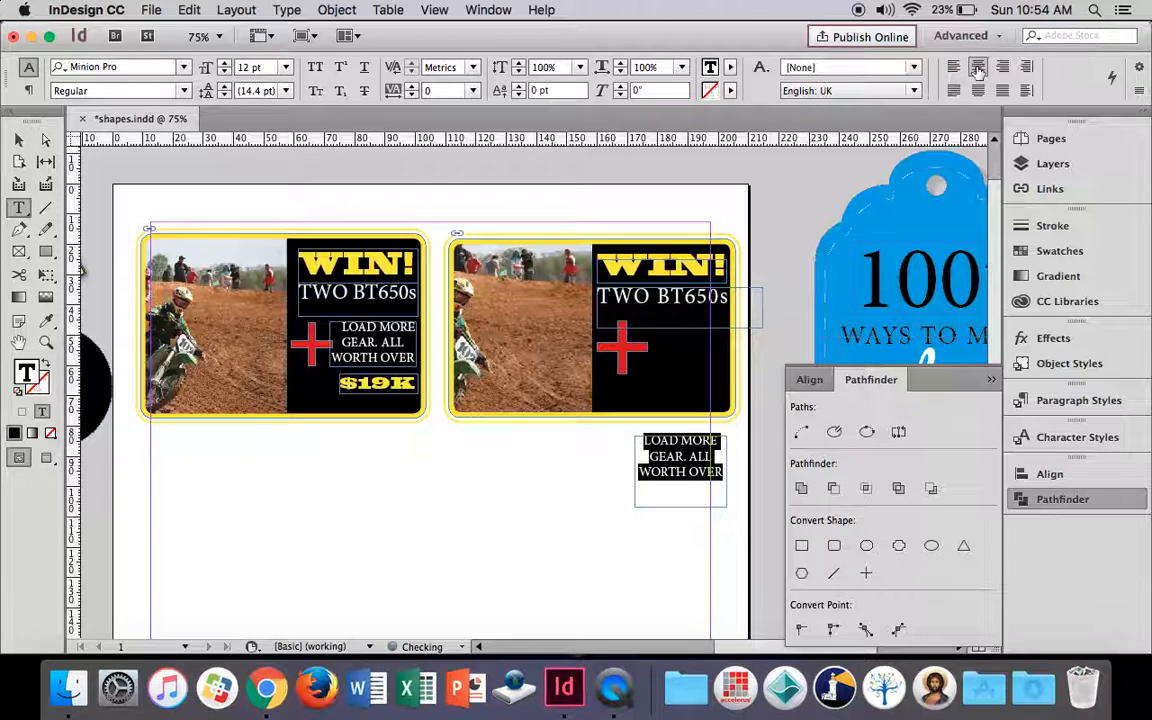
- Set the LOAD MORE GEAR text to 13 pt
left_click(226, 63)
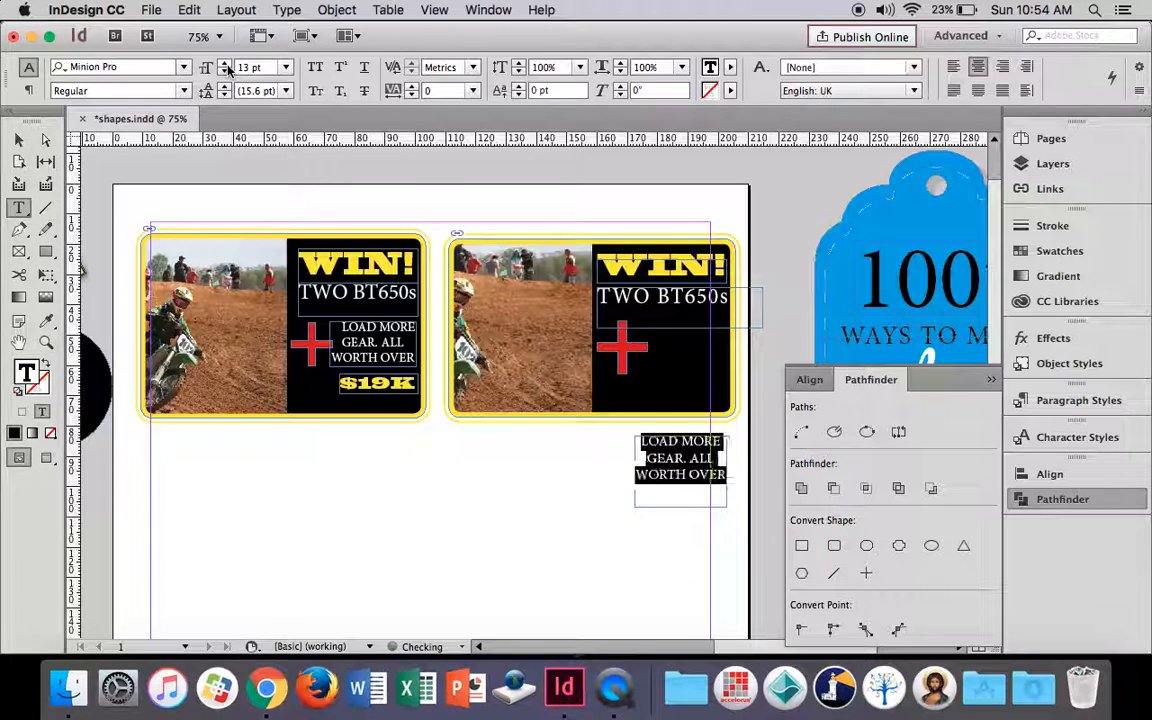
left_click(227, 64)
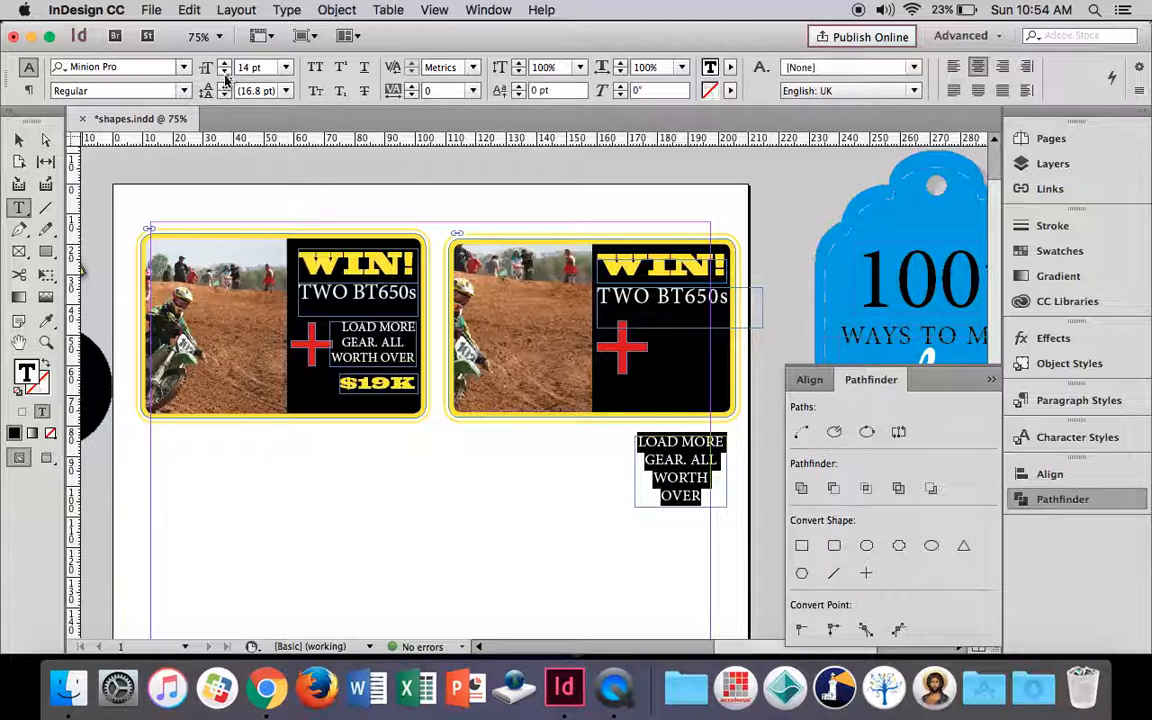
left_click(225, 72)
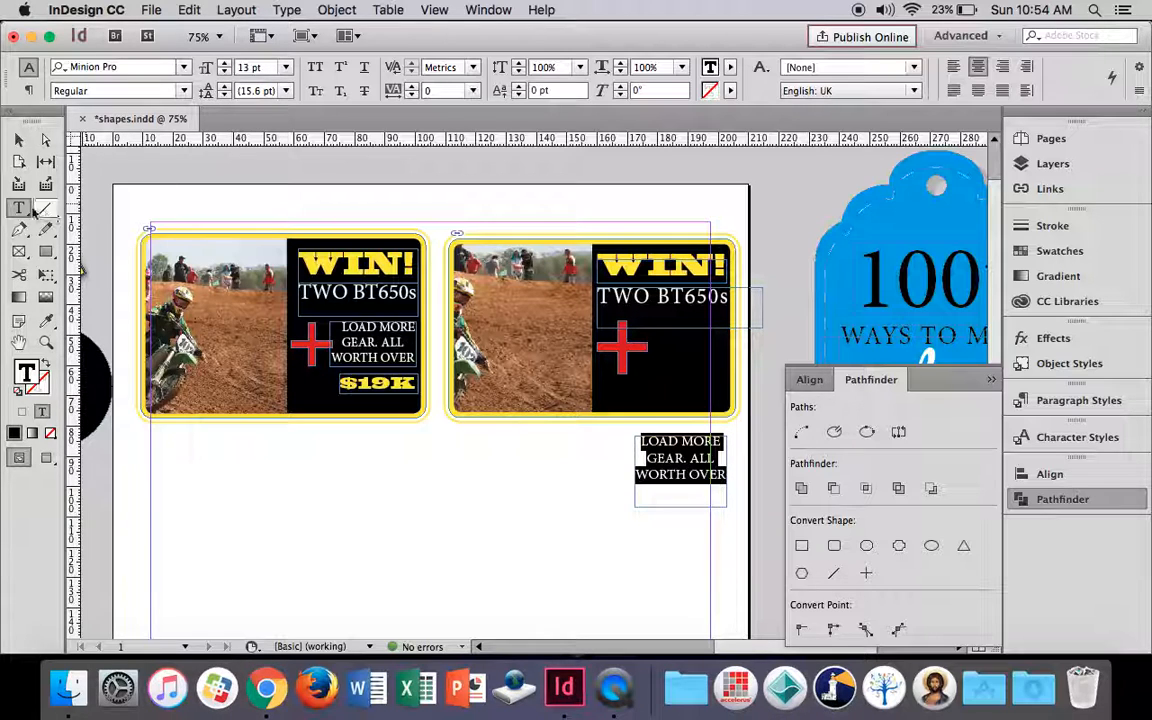
left_click(18, 140)
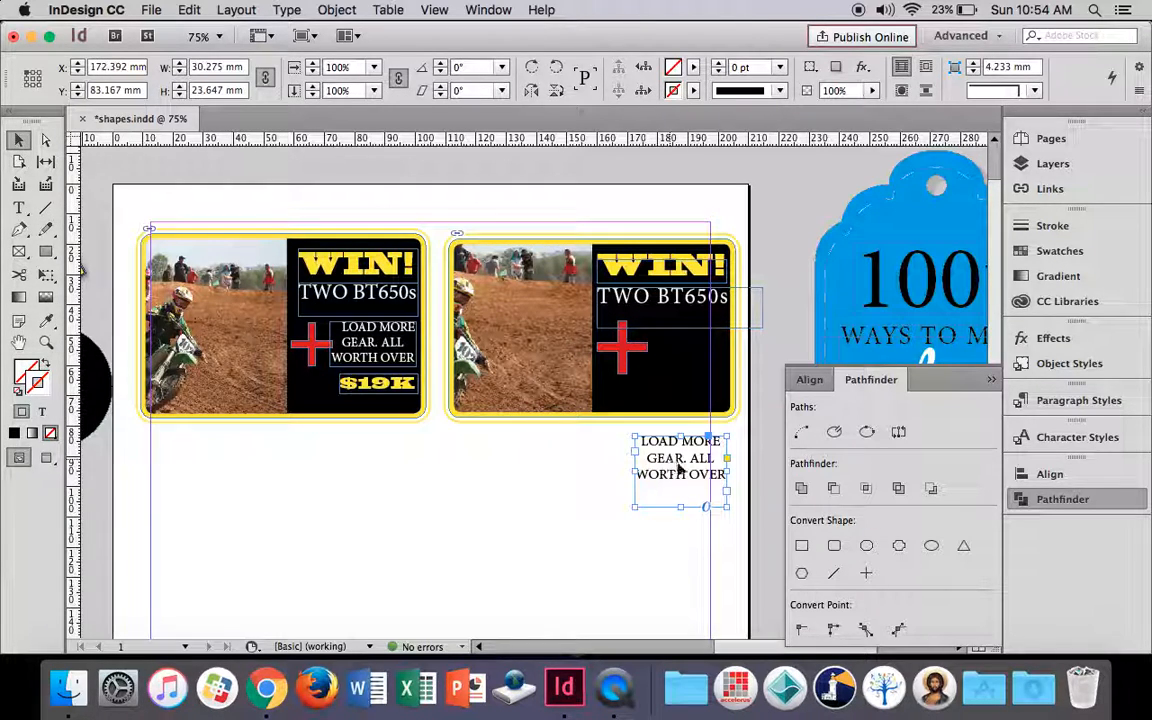
- Colour the LOAD MORE GEAR text with the Paper swatch and move its frame beside the red plus in the right ad
double_click(652, 448)
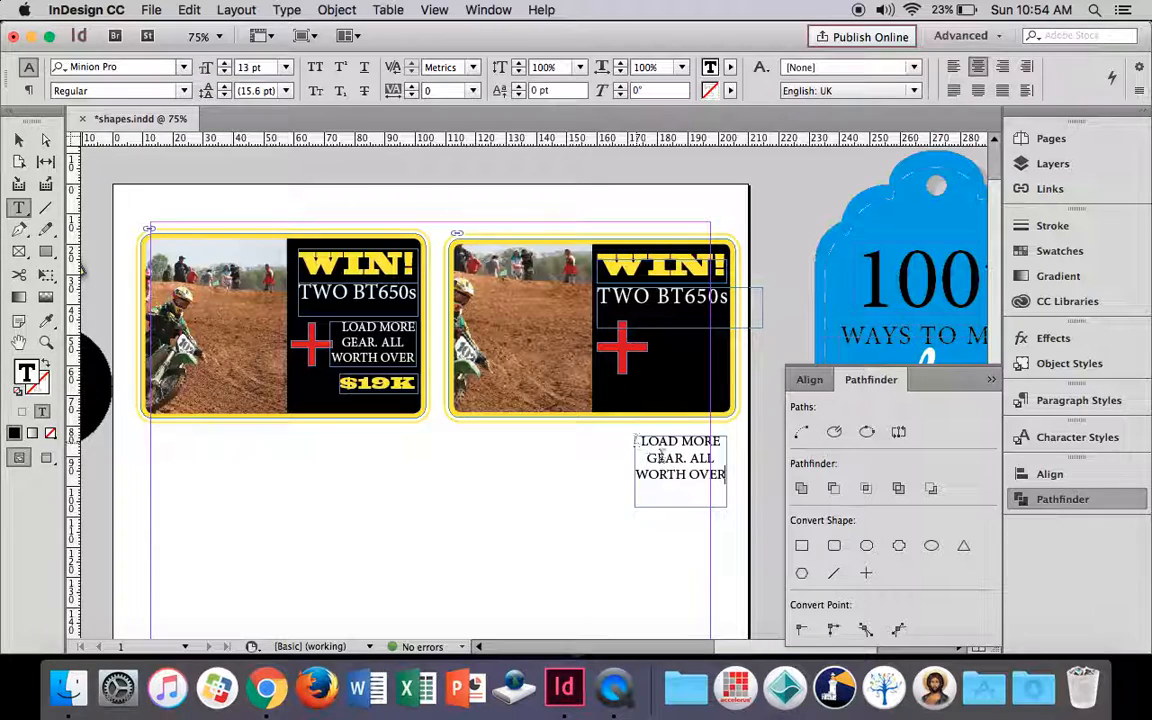
left_click_drag(693, 472, 600, 400)
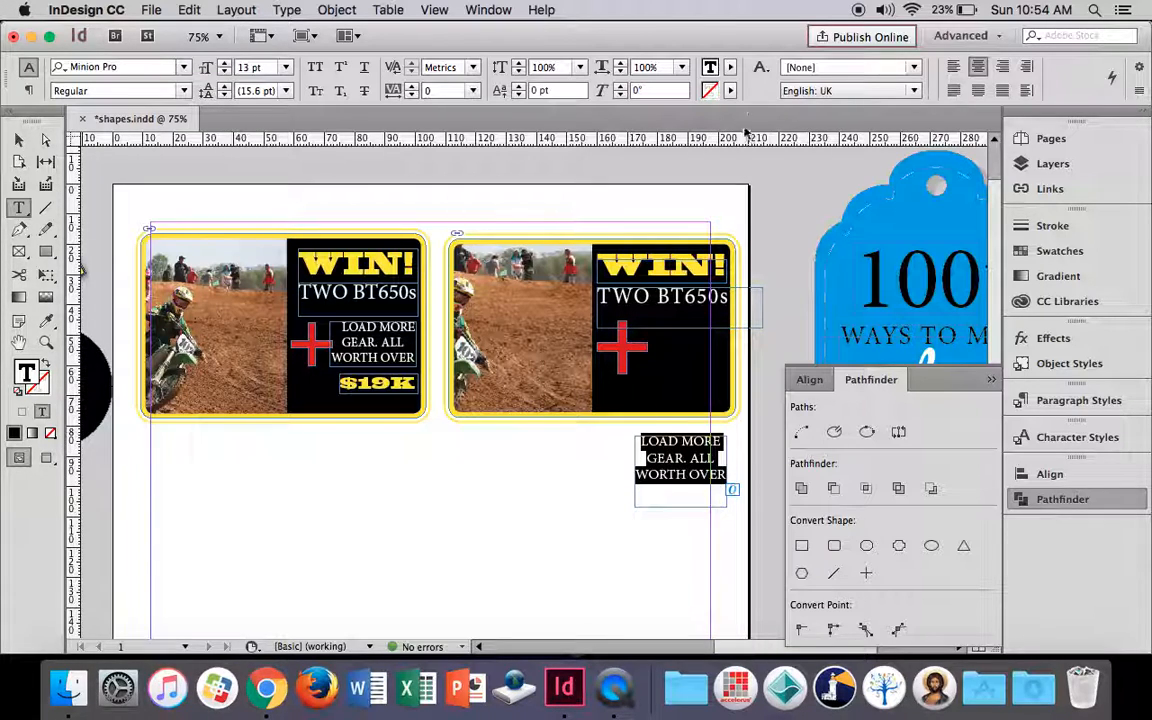
left_click(731, 67)
left_click(604, 152)
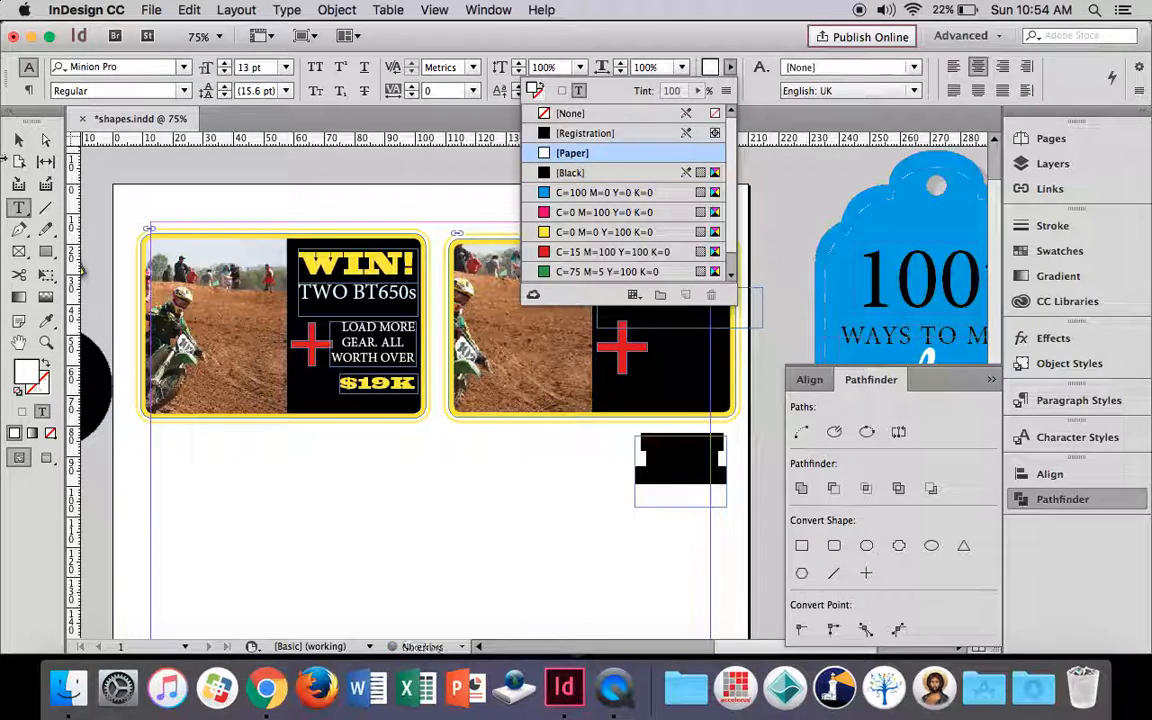
left_click(18, 140)
left_click_drag(660, 459, 681, 350)
left_click(674, 460)
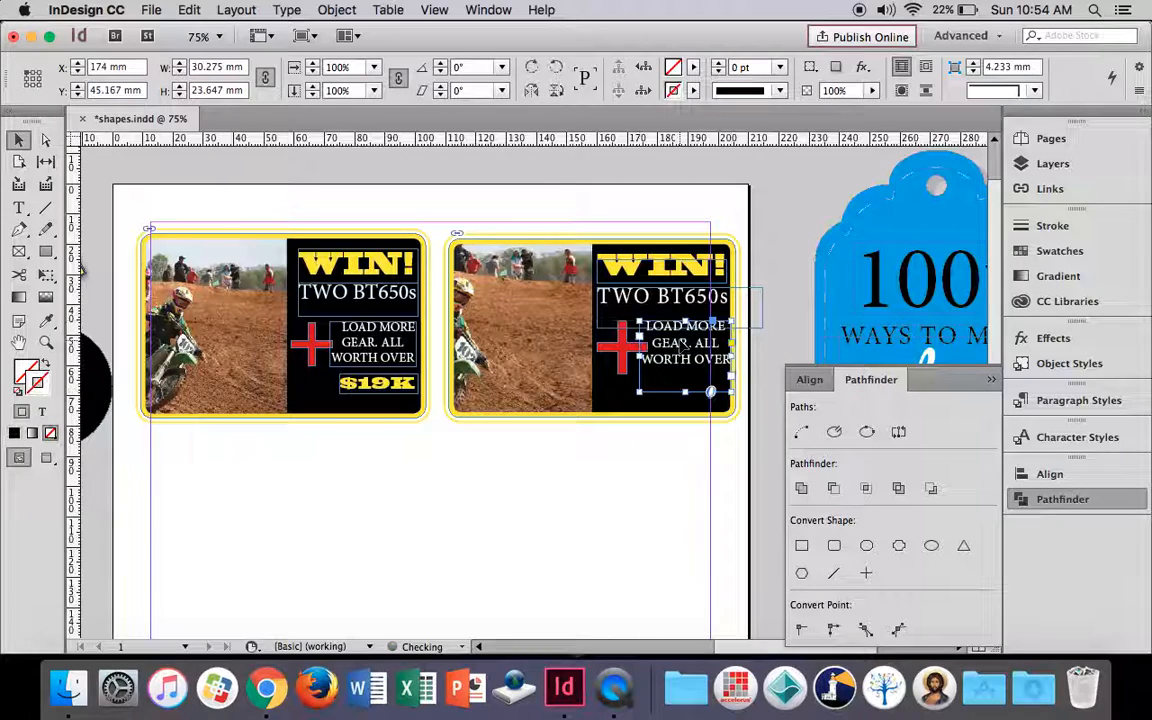
left_click(614, 452)
left_click(253, 293)
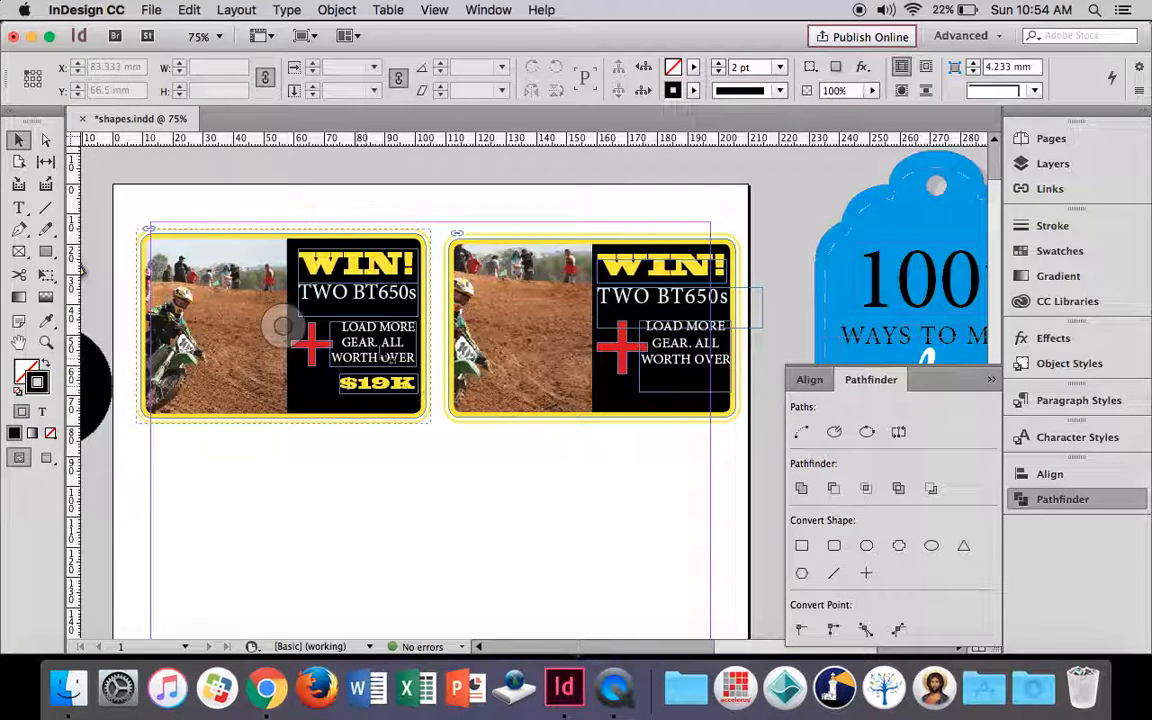
left_click(450, 441)
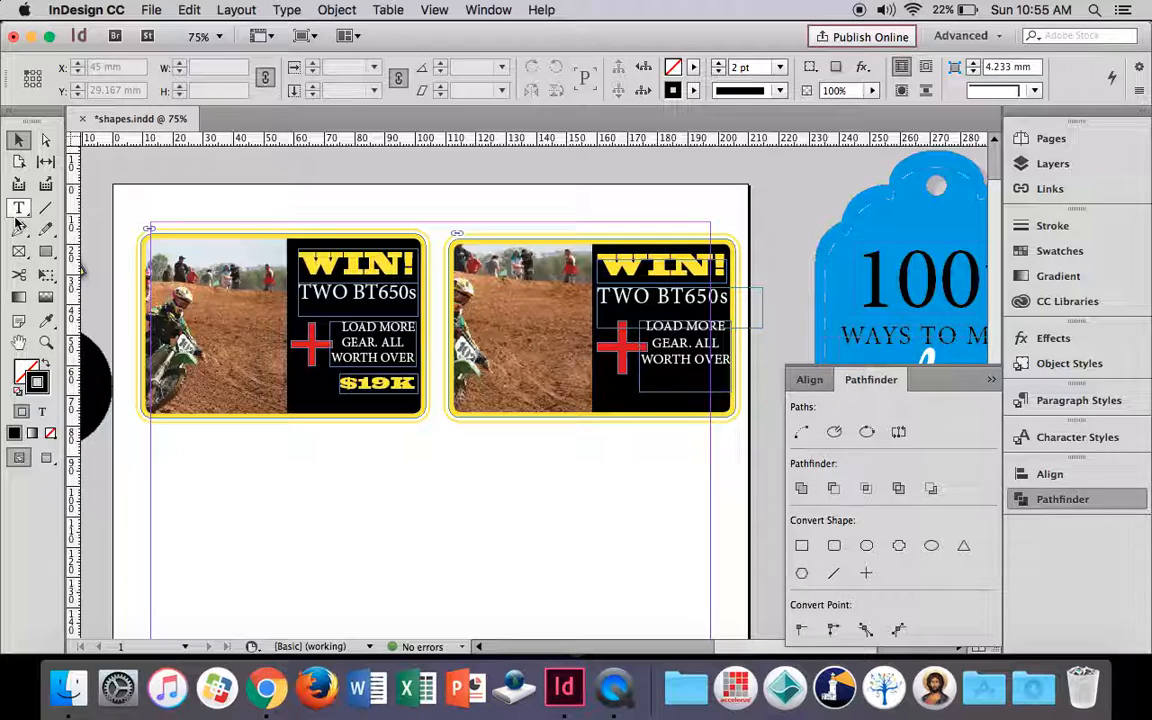
left_click(254, 293)
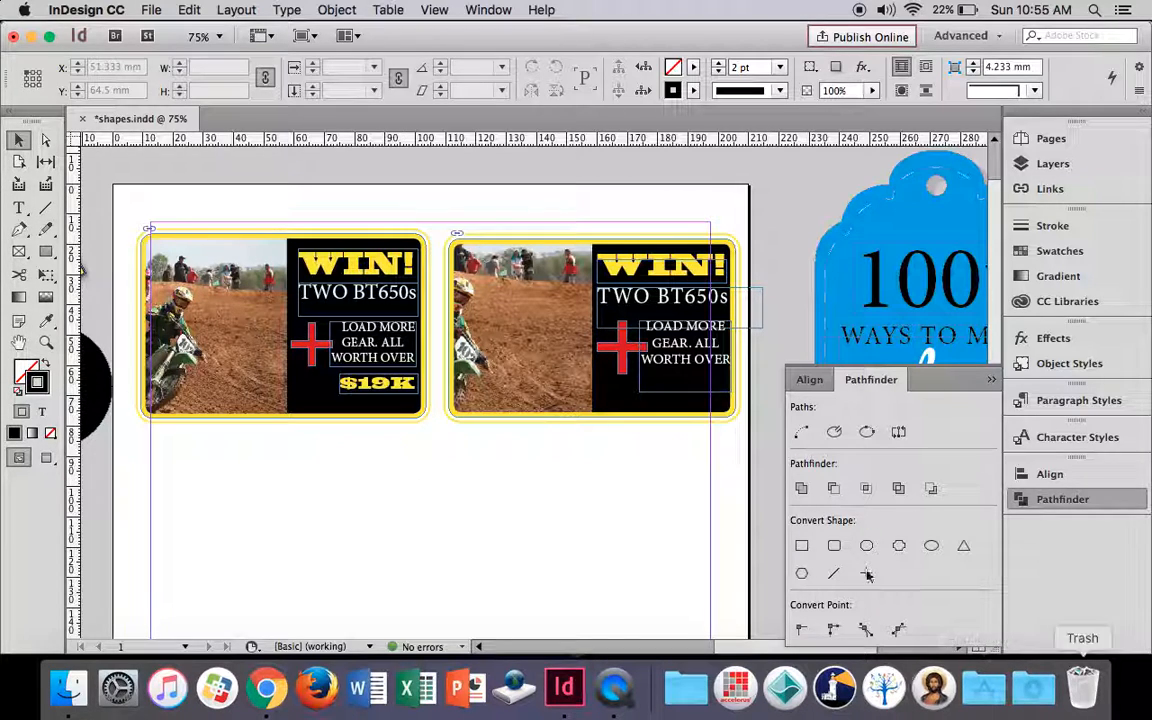
- Draw another small text frame below the right ad and set its font to Blackoak Std
left_click(18, 207)
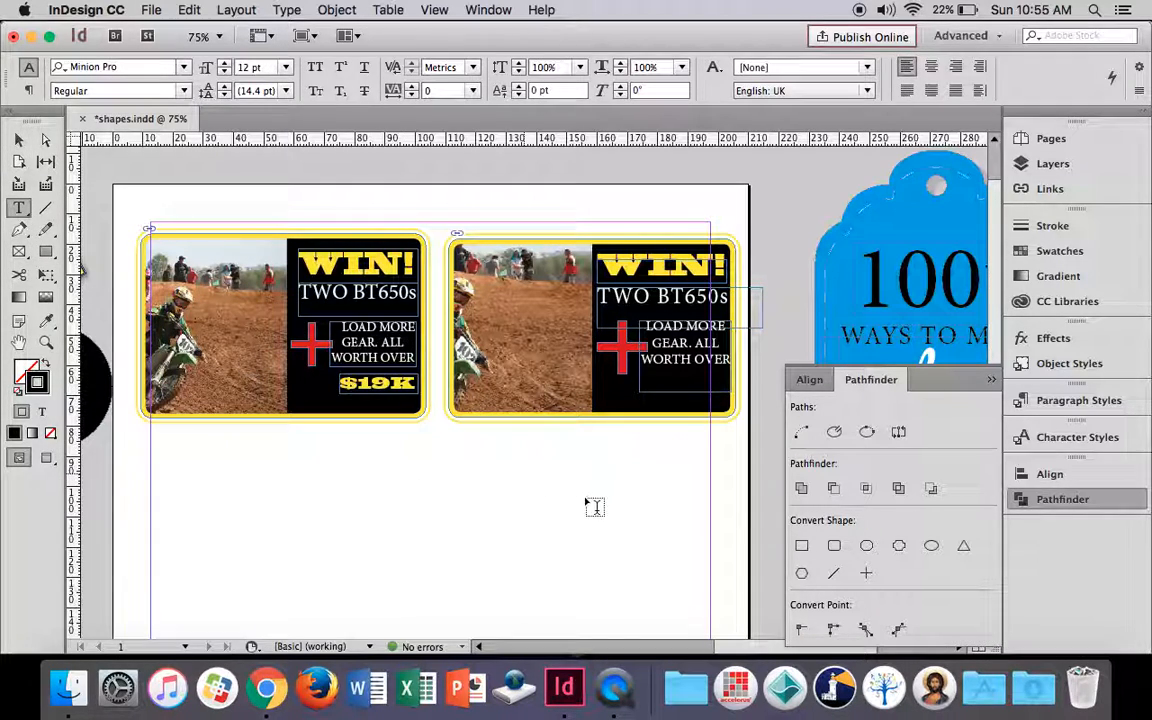
left_click_drag(601, 444, 627, 476)
left_click_drag(655, 487, 685, 491)
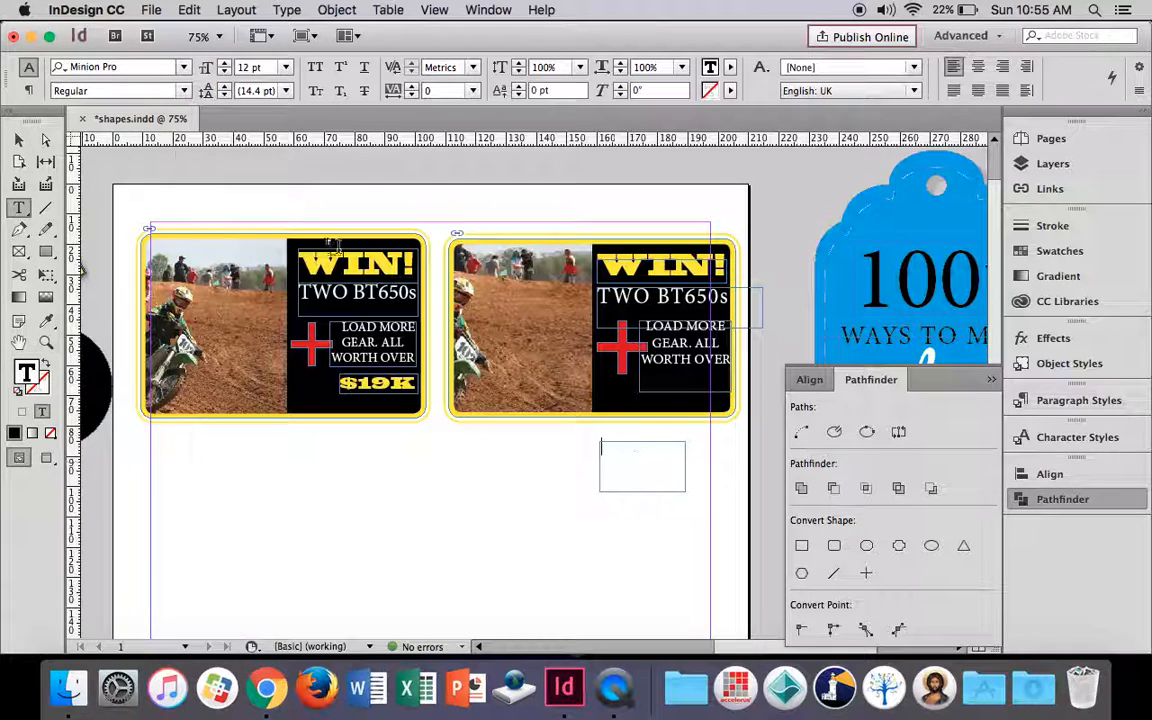
left_click(183, 68)
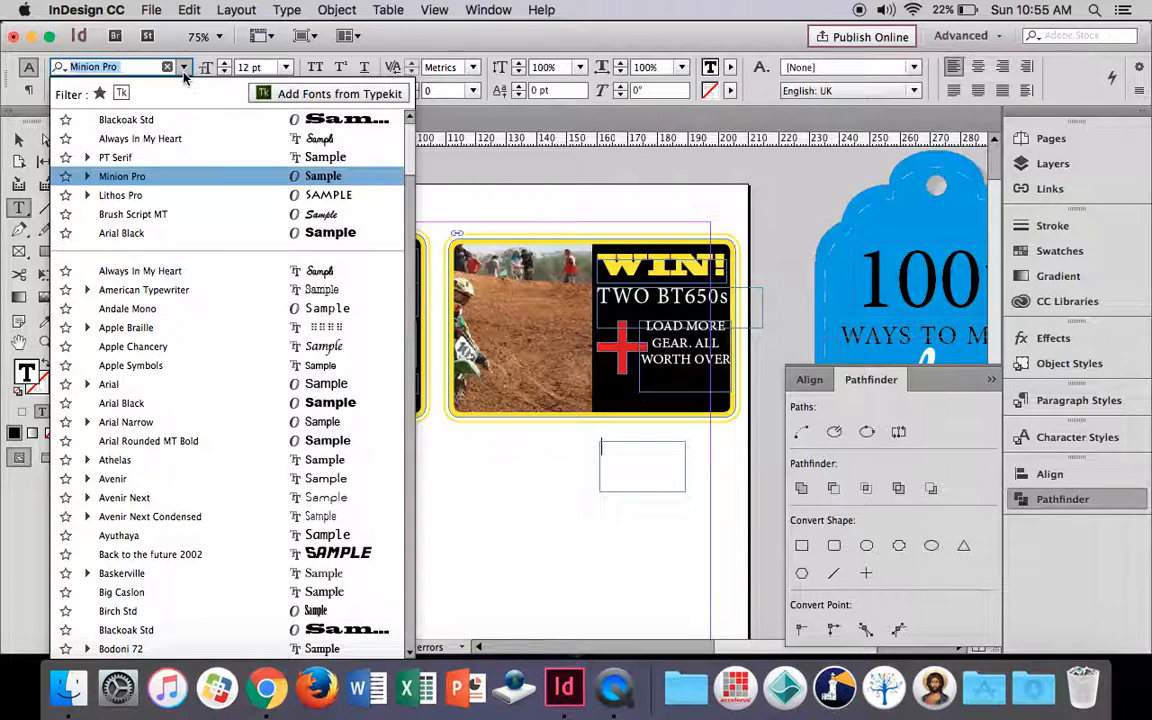
left_click(130, 119)
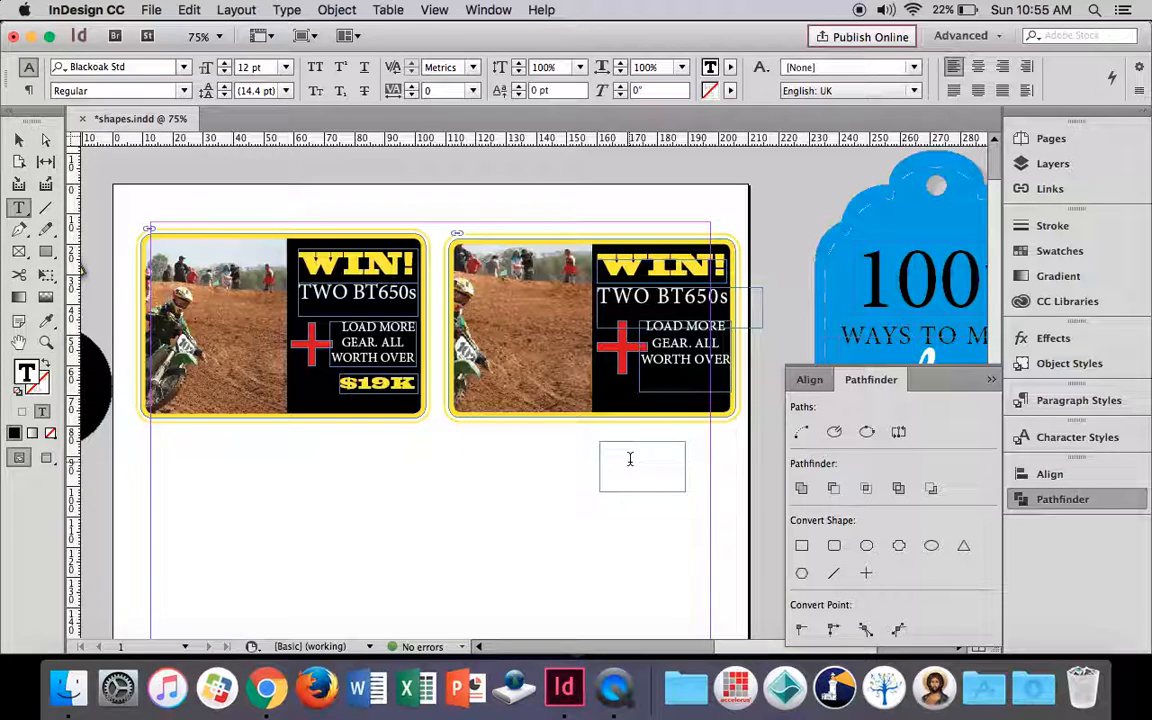
- Enter $19K in the new Blackoak Std text frame below the right ad and colour the text yellow
type("$19")
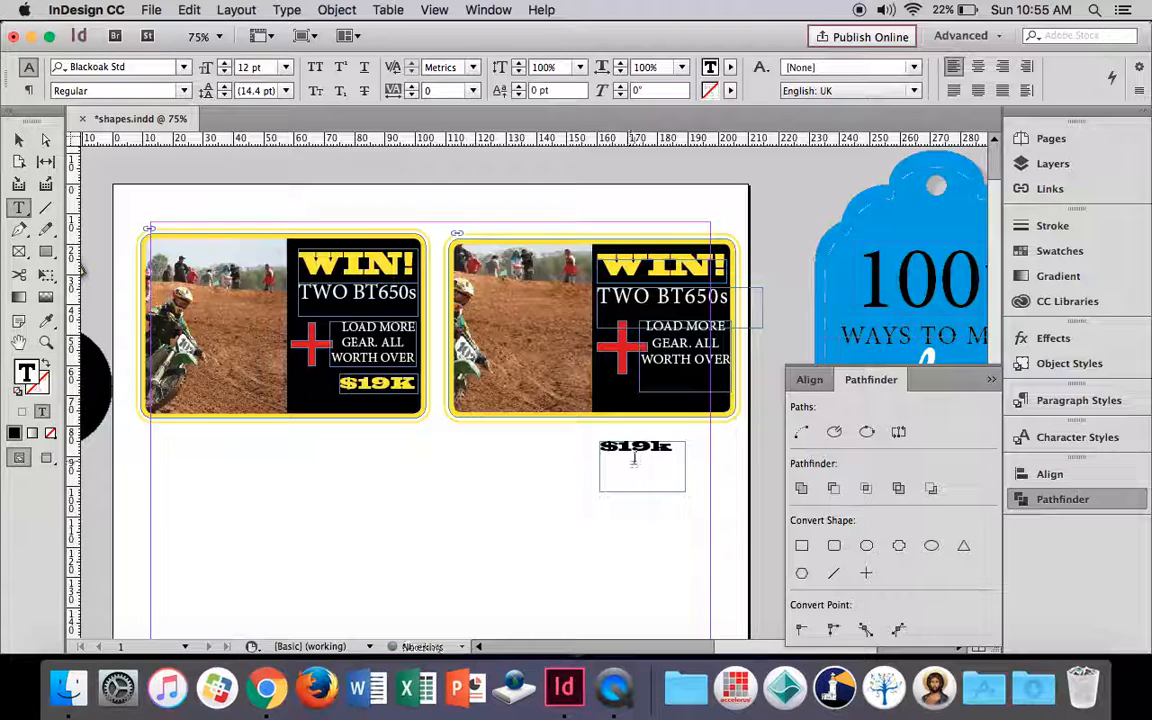
type("K")
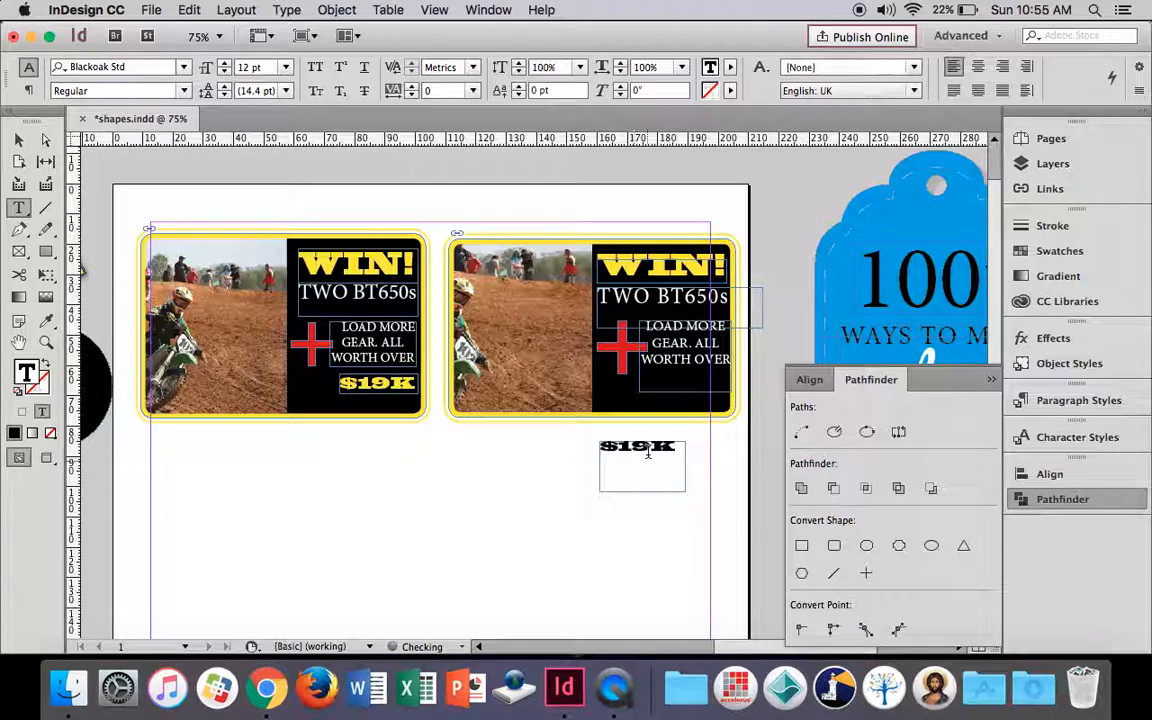
left_click_drag(678, 447, 600, 447)
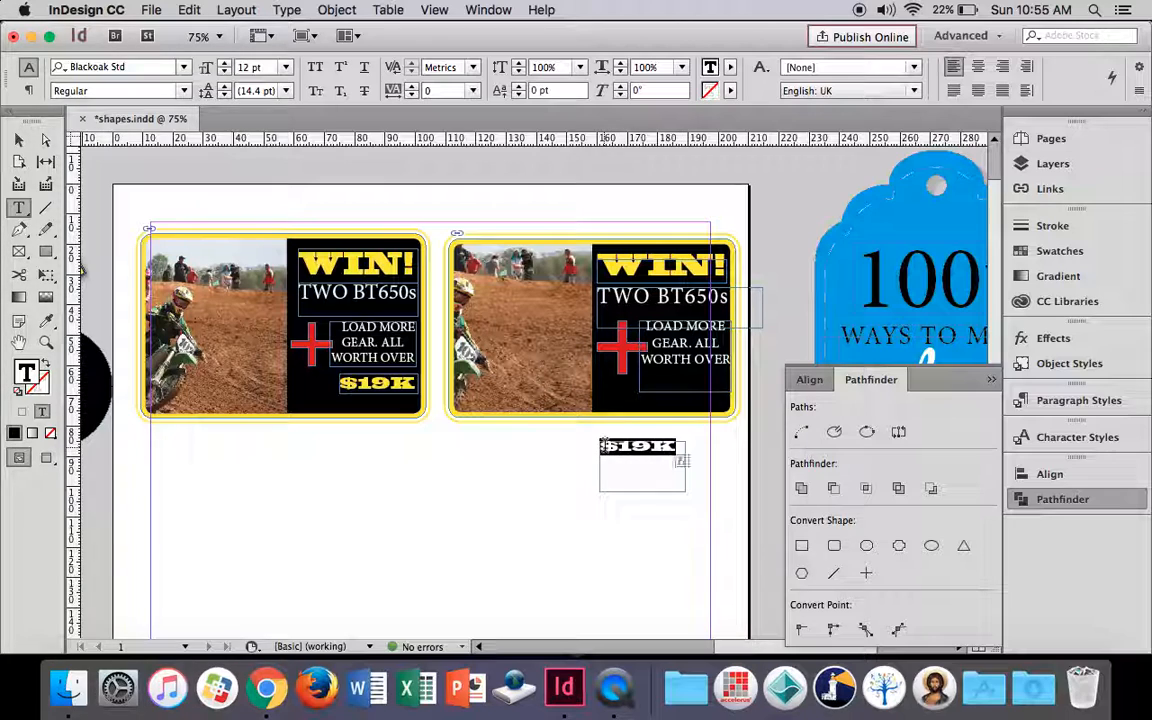
left_click(731, 67)
left_click(604, 232)
left_click(731, 67)
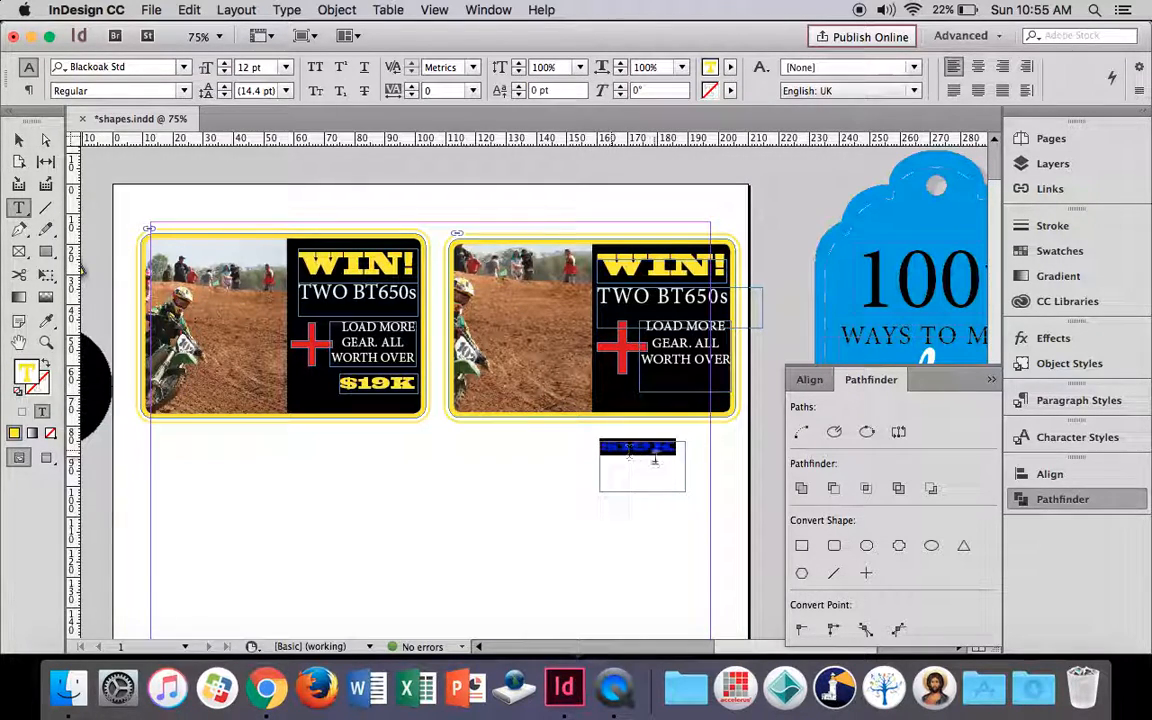
- Set the $19K text to 13 pt with 144% vertical scale and place its frame beneath WORTH OVER in the right ad
left_click(226, 64)
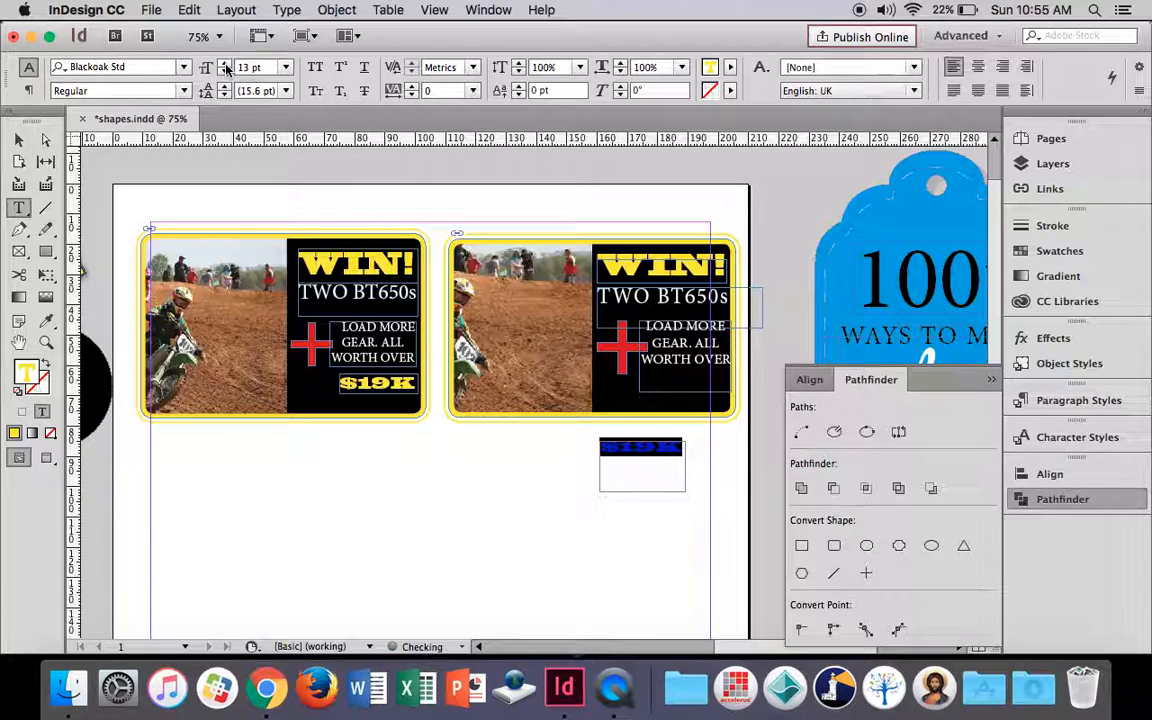
left_click(513, 67)
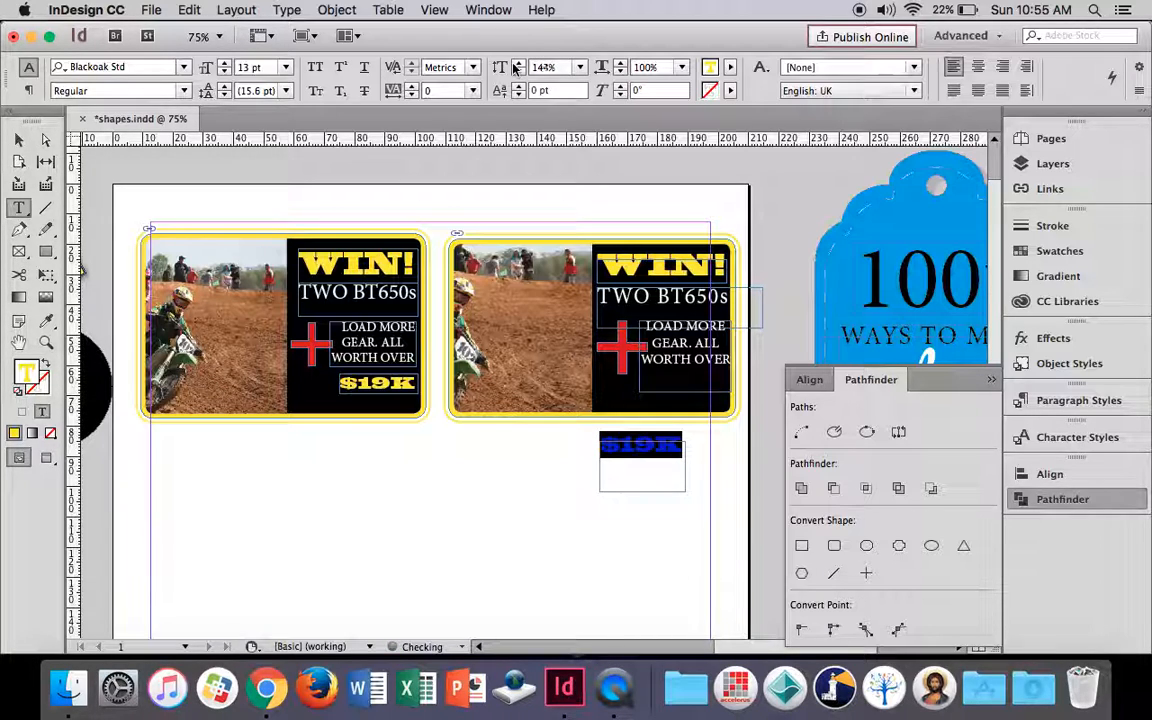
key("Escape")
left_click_drag(665, 441, 708, 373)
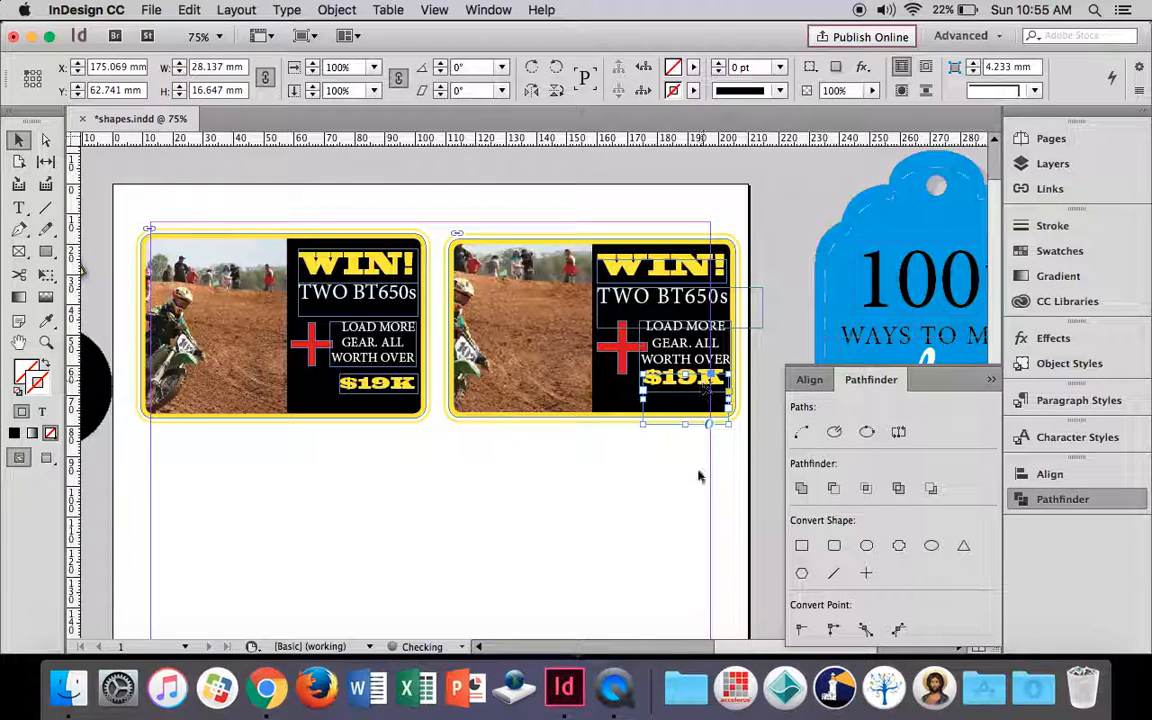
left_click(695, 480)
- Check the font styles available for the right ad's WIN! text and preview the page without guides and frame edges
double_click(600, 258)
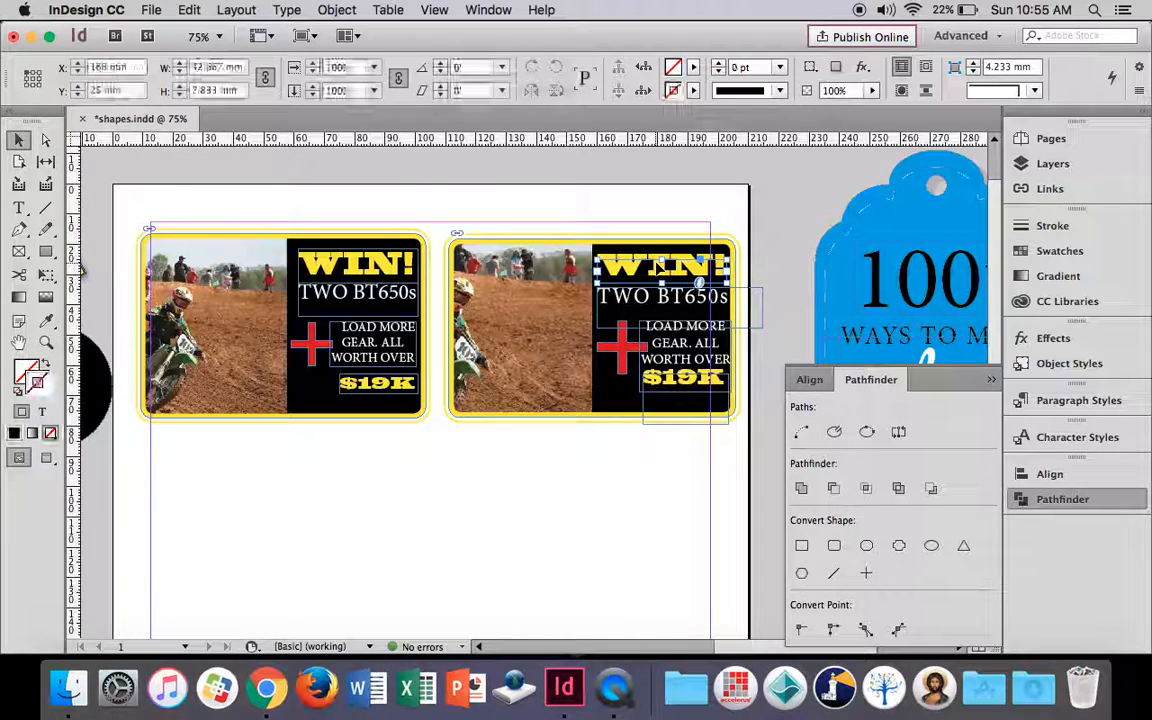
left_click_drag(648, 242, 500, 183)
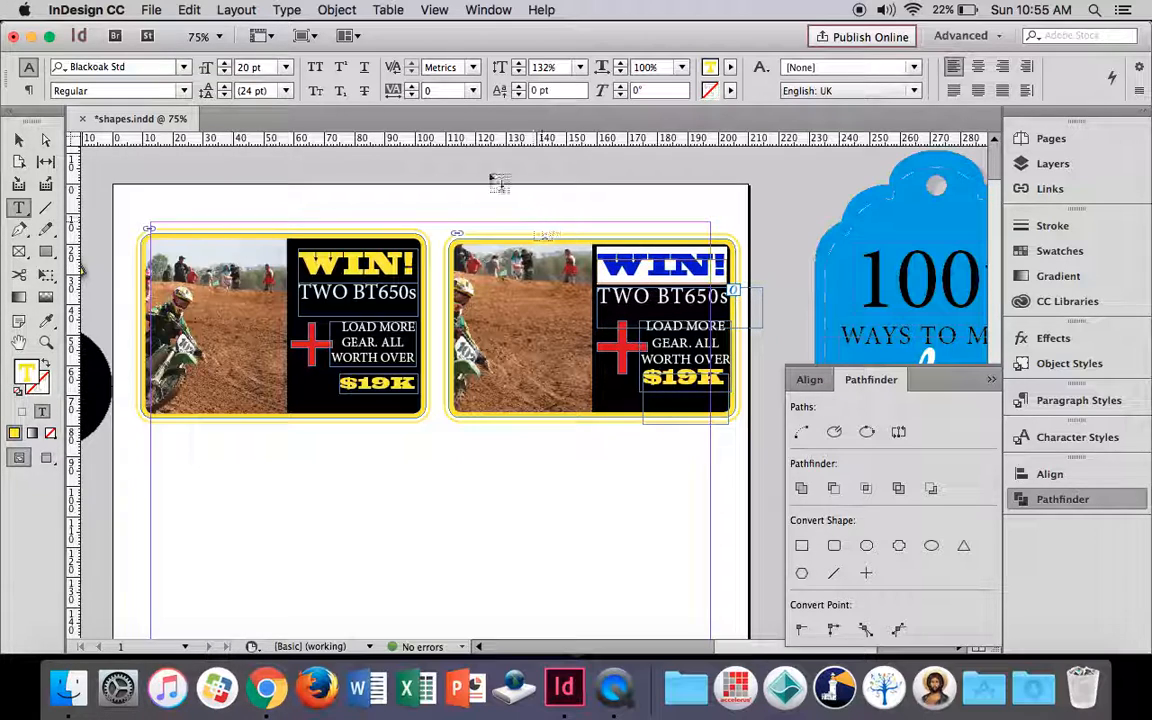
left_click(185, 91)
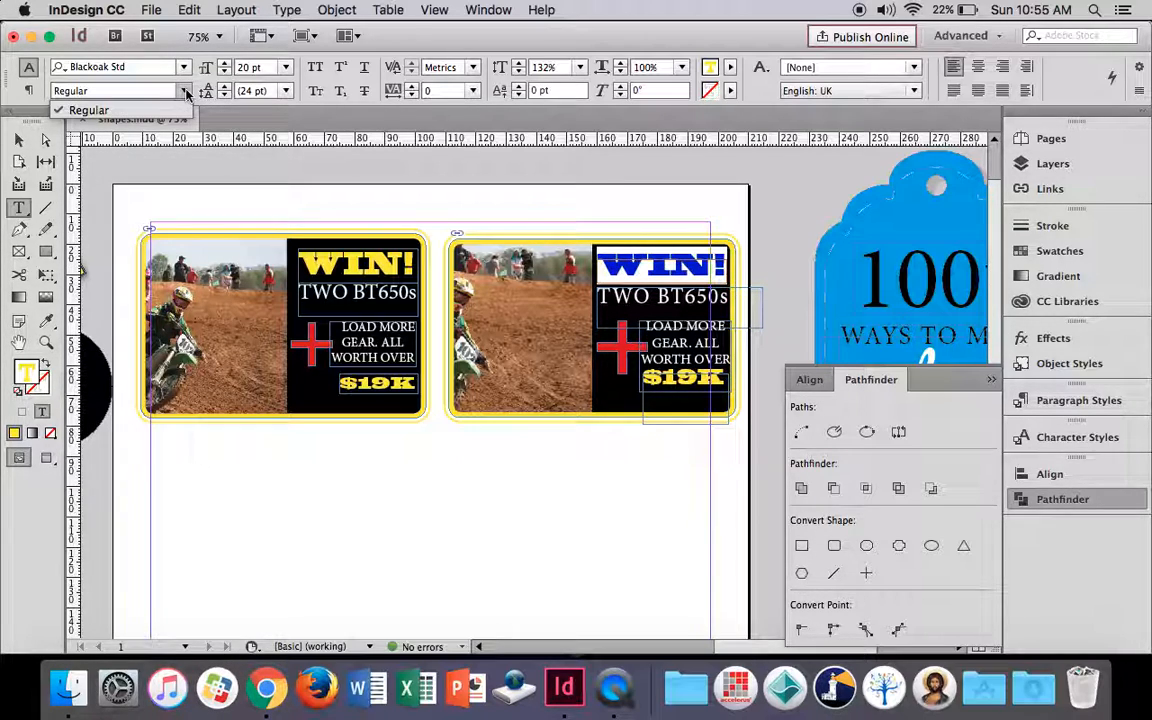
left_click(186, 93)
left_click(690, 261)
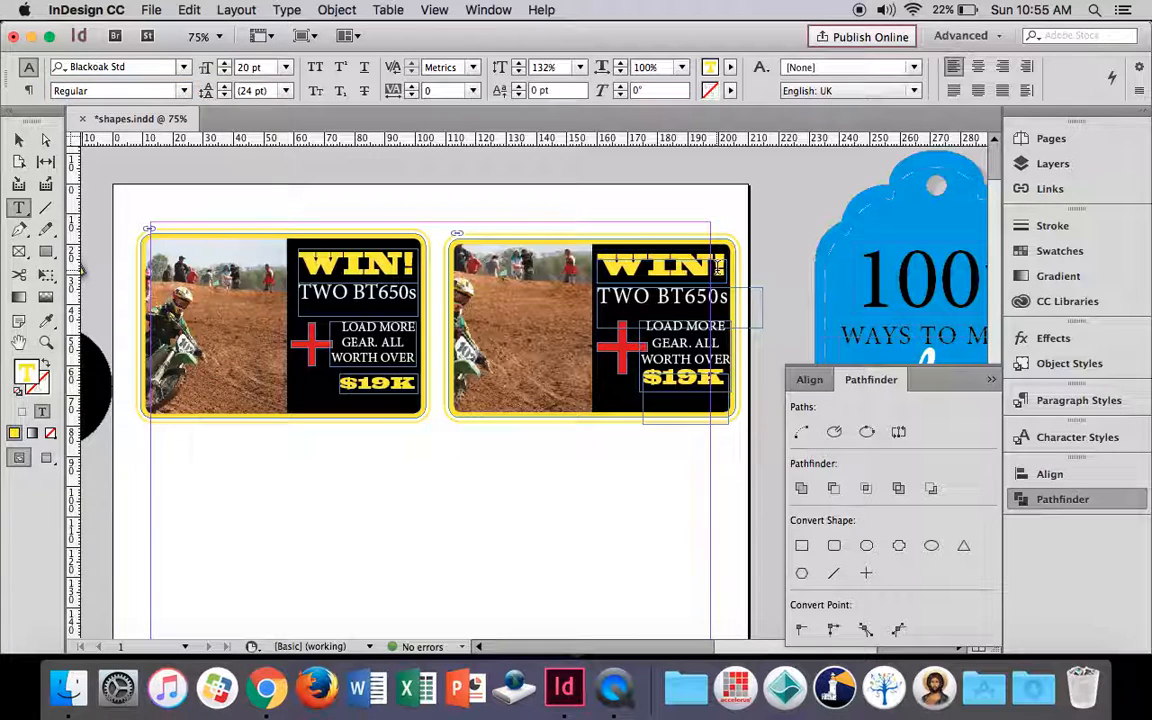
left_click(18, 140)
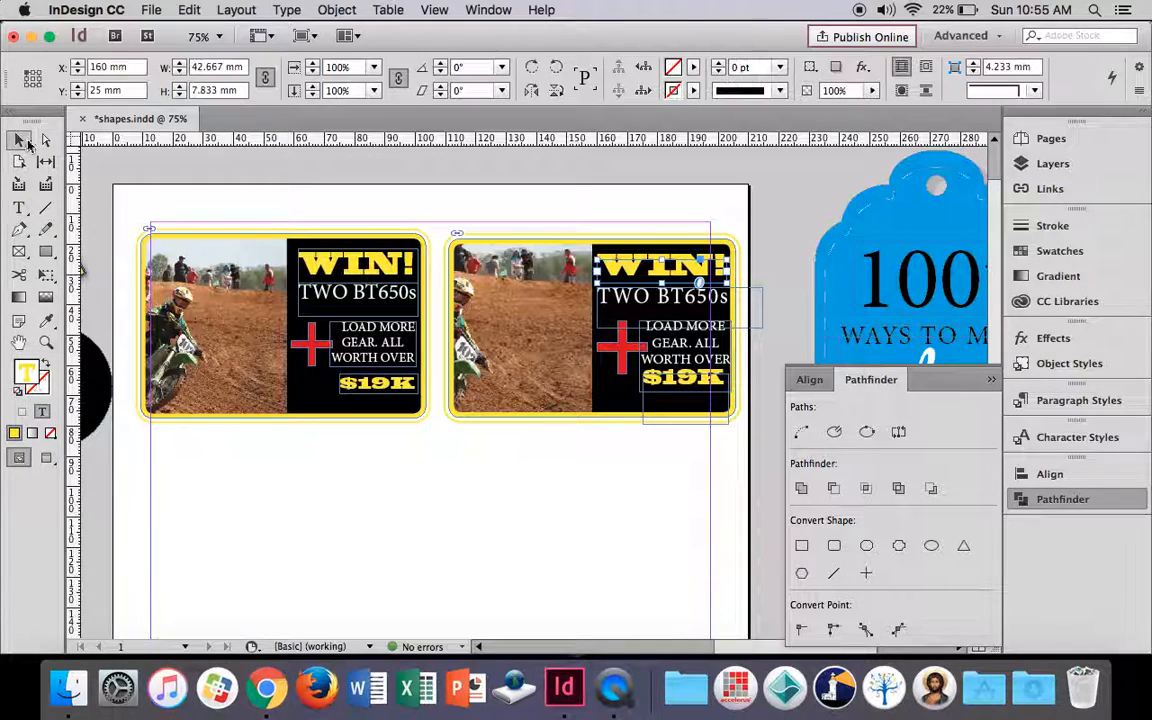
left_click(676, 525)
key("w")
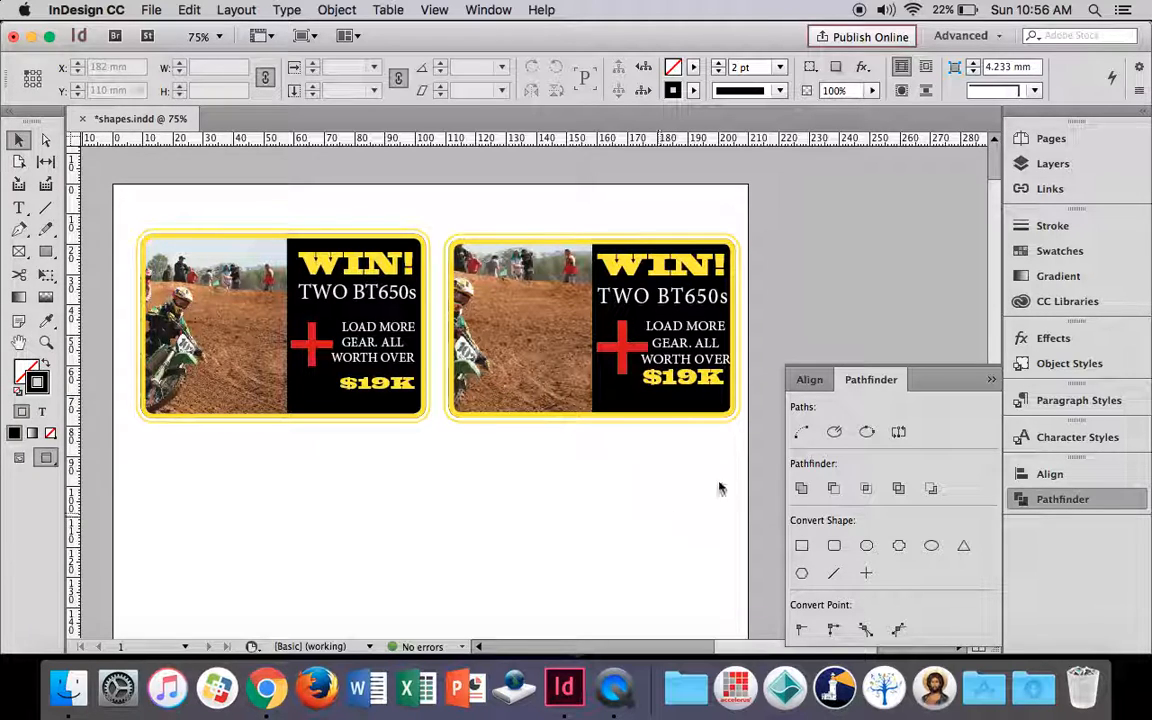
- Return to the normal view and move the whole recreated ad down the page to about X 46 mm, Y 96.5 mm
key("w")
left_click_drag(744, 461, 474, 213)
left_click_drag(539, 320, 355, 445)
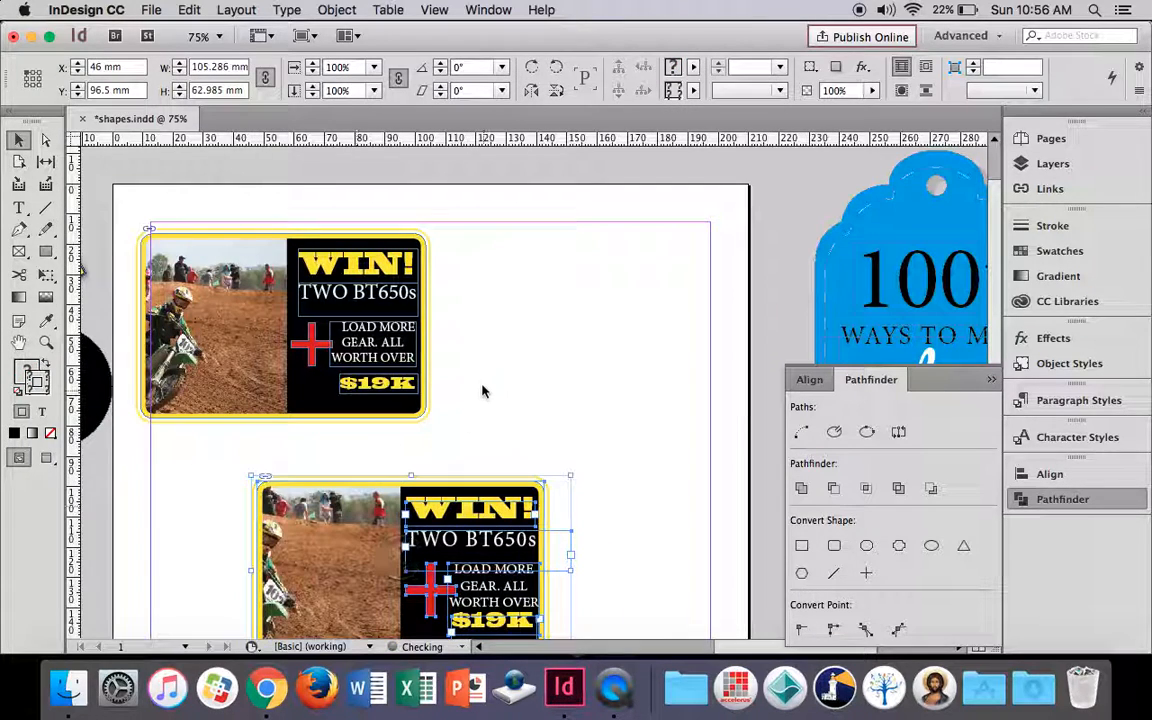
- Move the original ad over the page's upper right corner to X 116 mm, Y -4 mm, and preview how the page trims it
left_click(283, 325)
left_click_drag(231, 330, 568, 274)
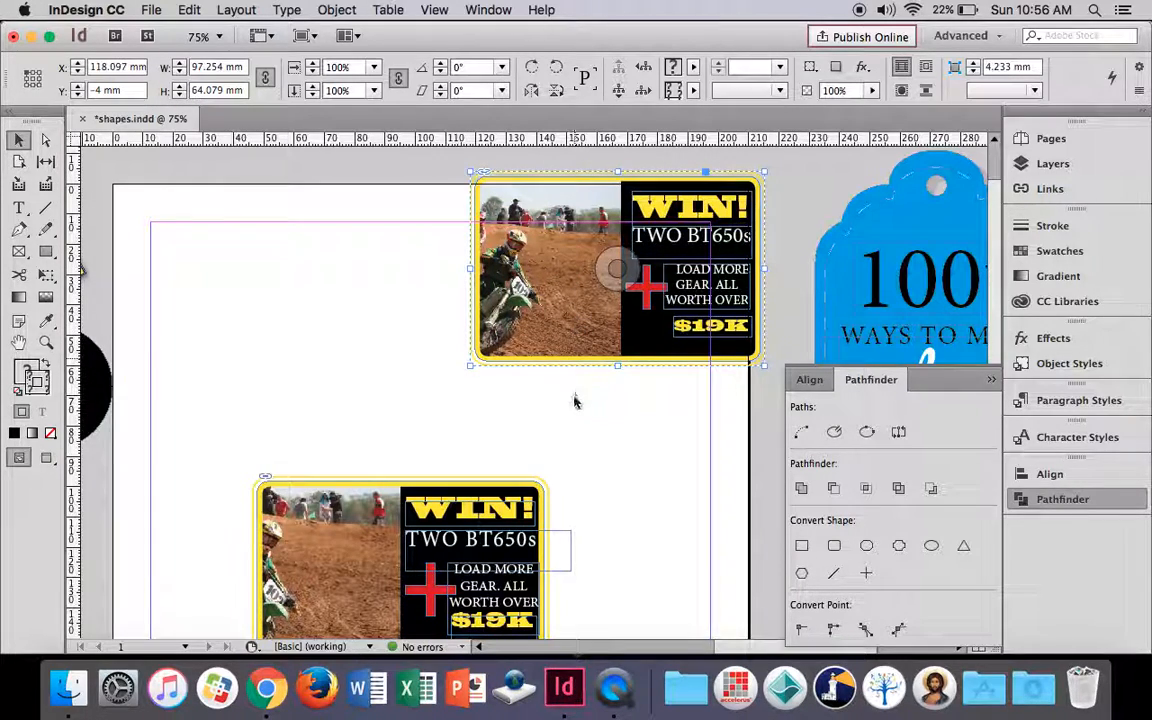
key("w")
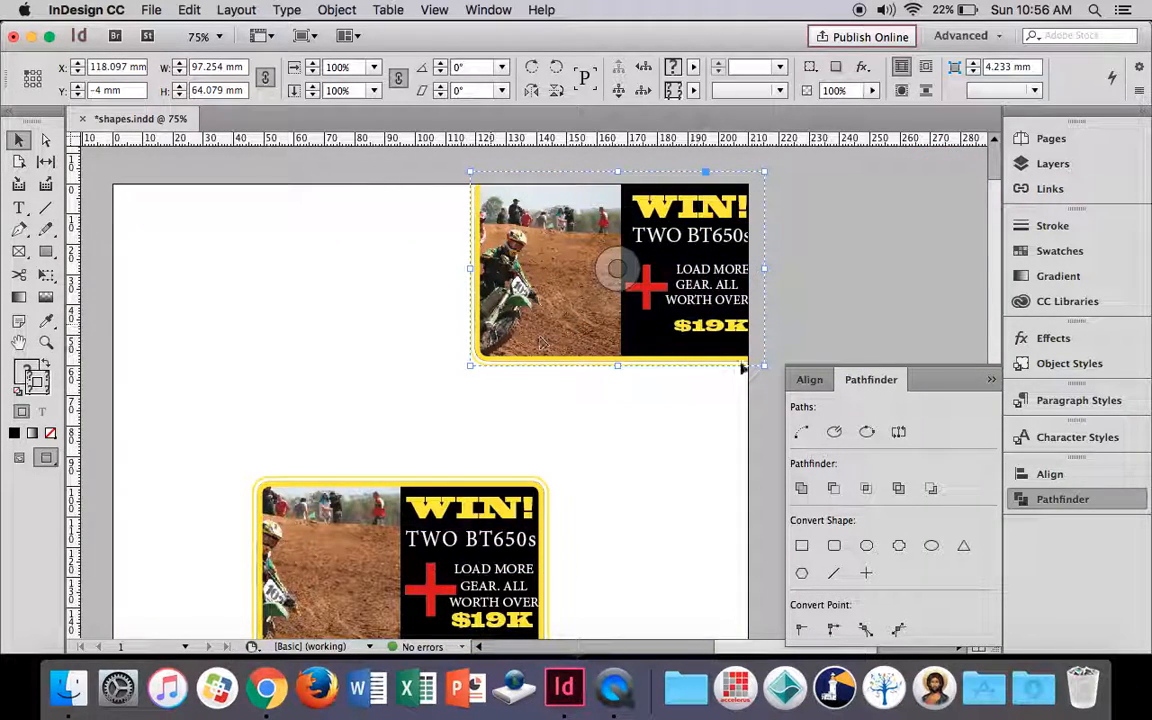
left_click_drag(654, 258, 648, 258)
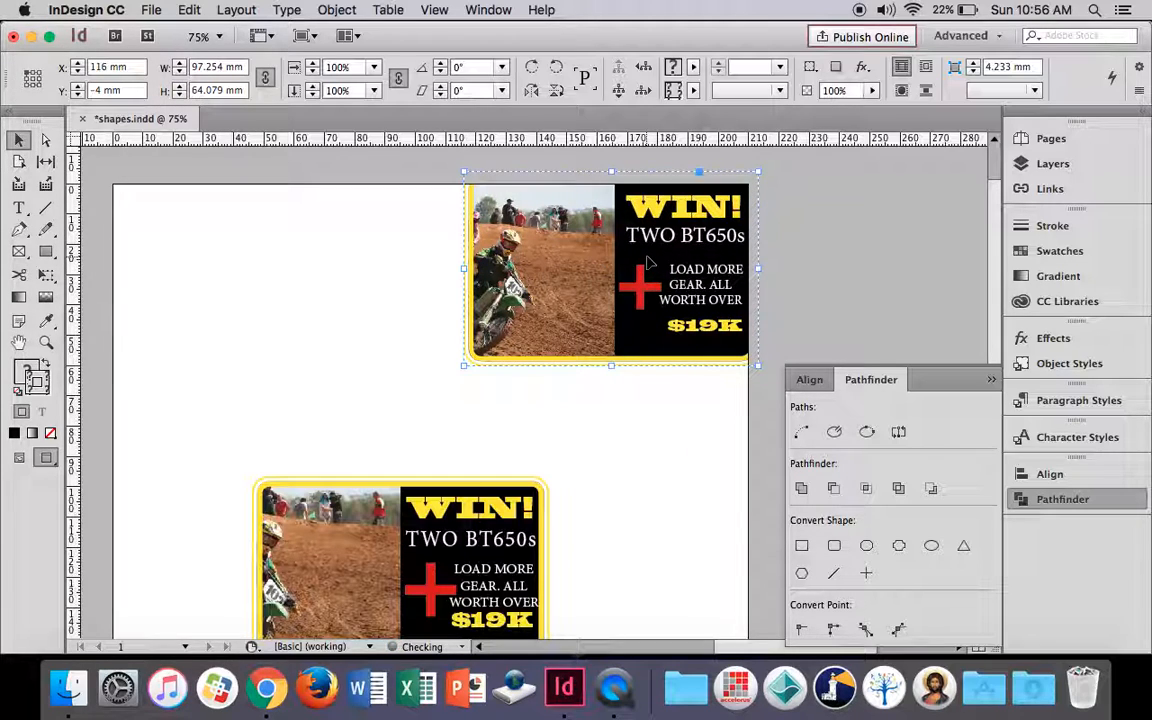
left_click(810, 232)
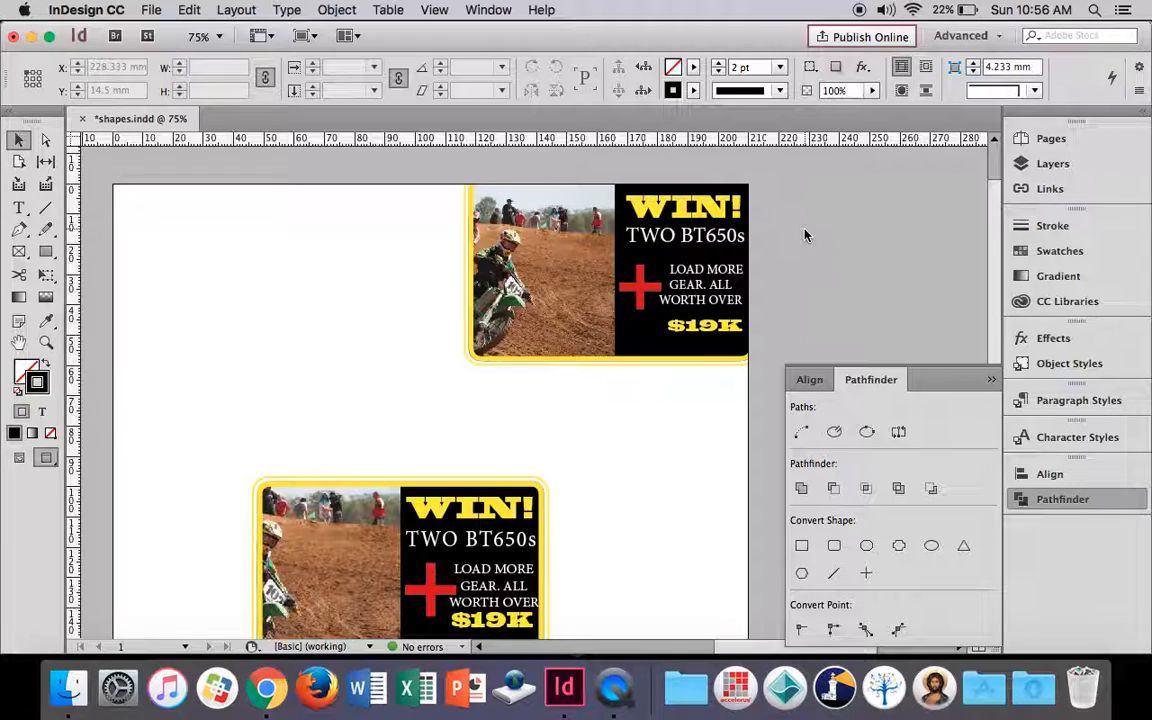